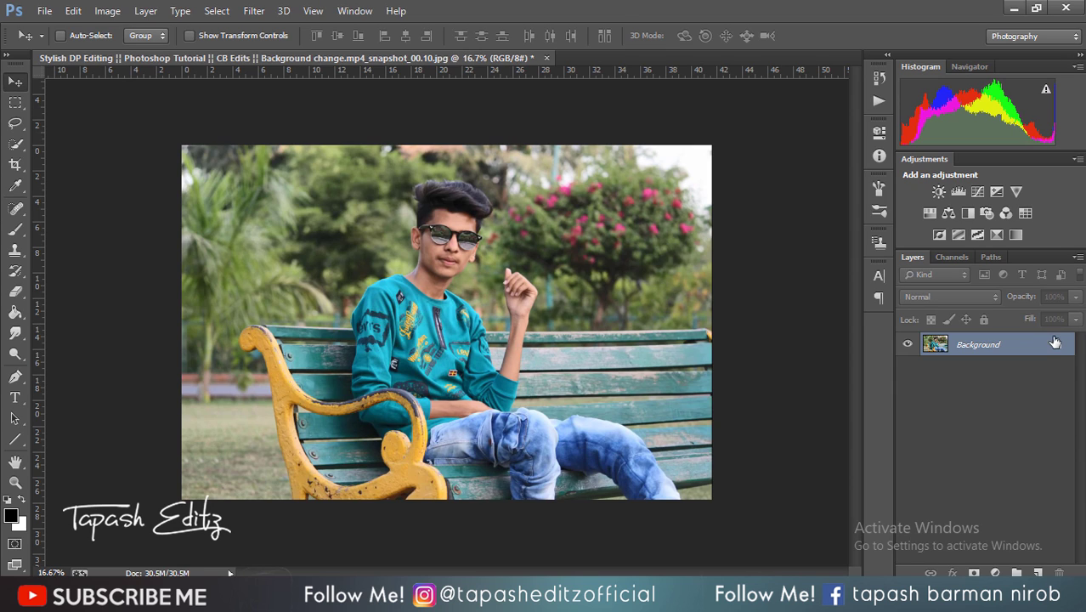
# Convert the bench photo's locked Background into Layer 0, dismissing the Layer Style dialog unchanged
pyautogui.click(1056, 348)
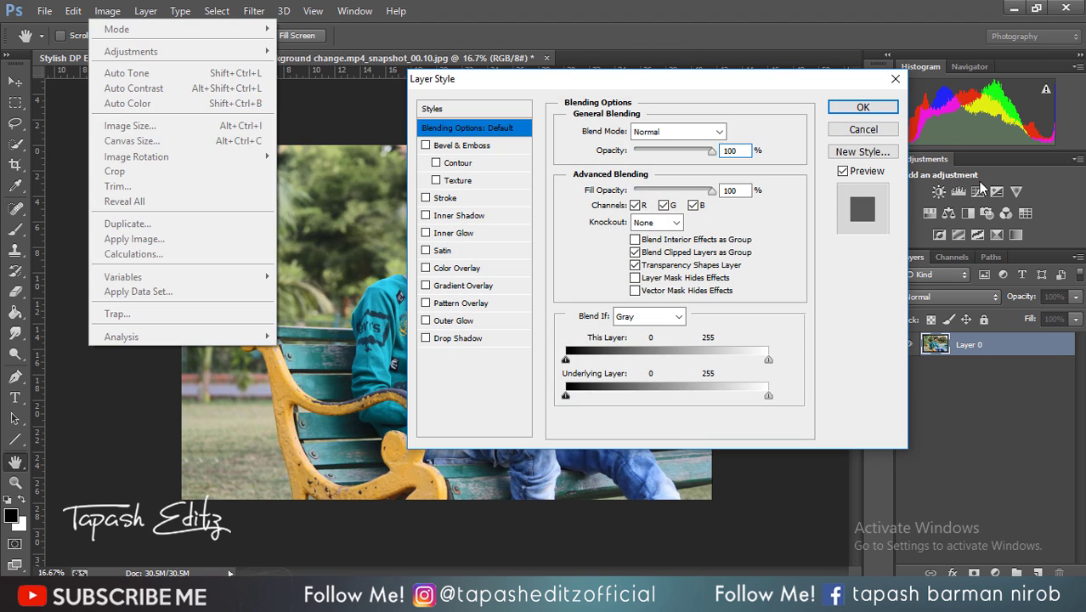
pyautogui.click(862, 129)
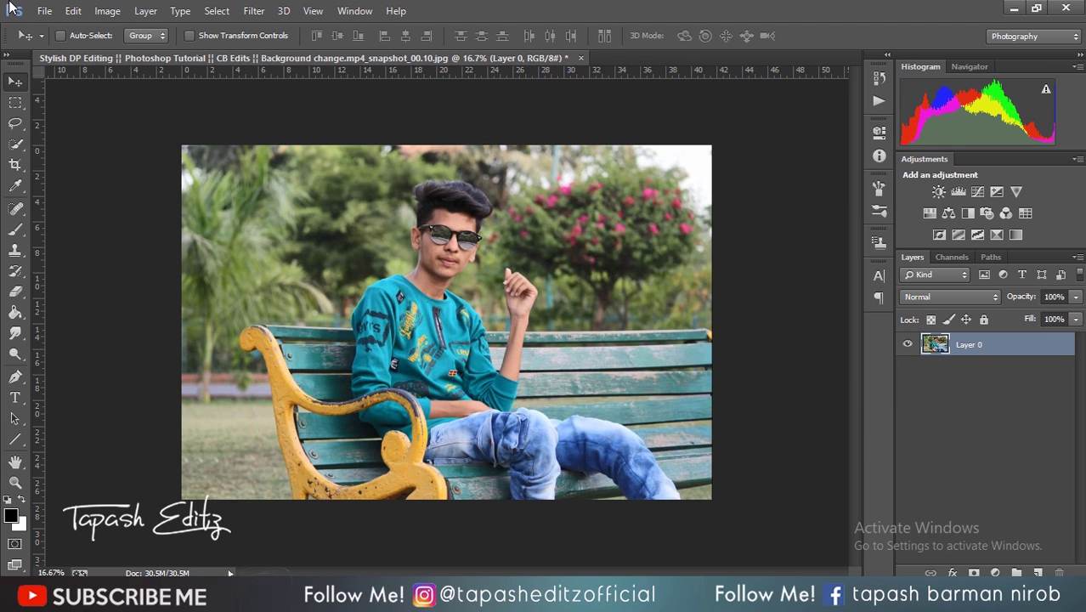
# Apply Shadows/Highlights with Shadows Amount at 35% and Highlights at 0%
pyautogui.click(107, 10)
pyautogui.click(435, 314)
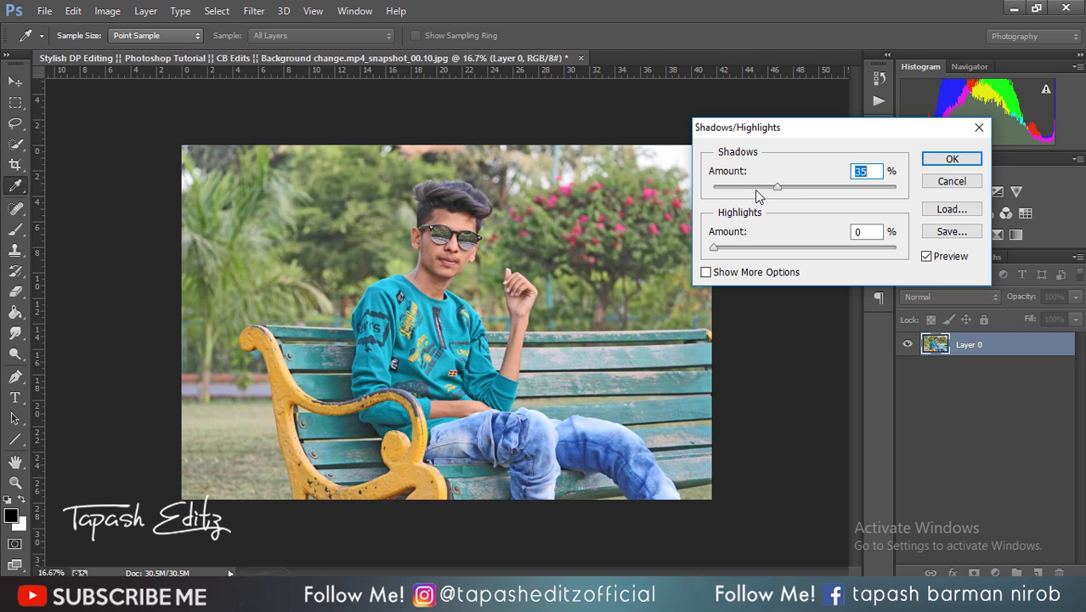
pyautogui.click(756, 187)
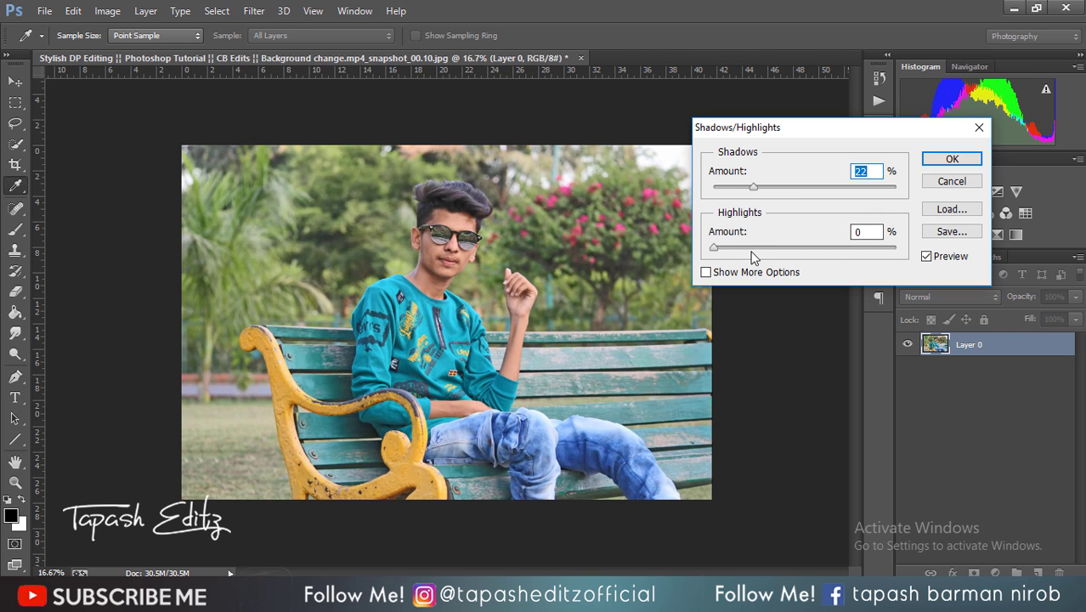
pyautogui.moveTo(741, 249); pyautogui.dragTo(705, 250)
pyautogui.moveTo(767, 191); pyautogui.dragTo(779, 191)
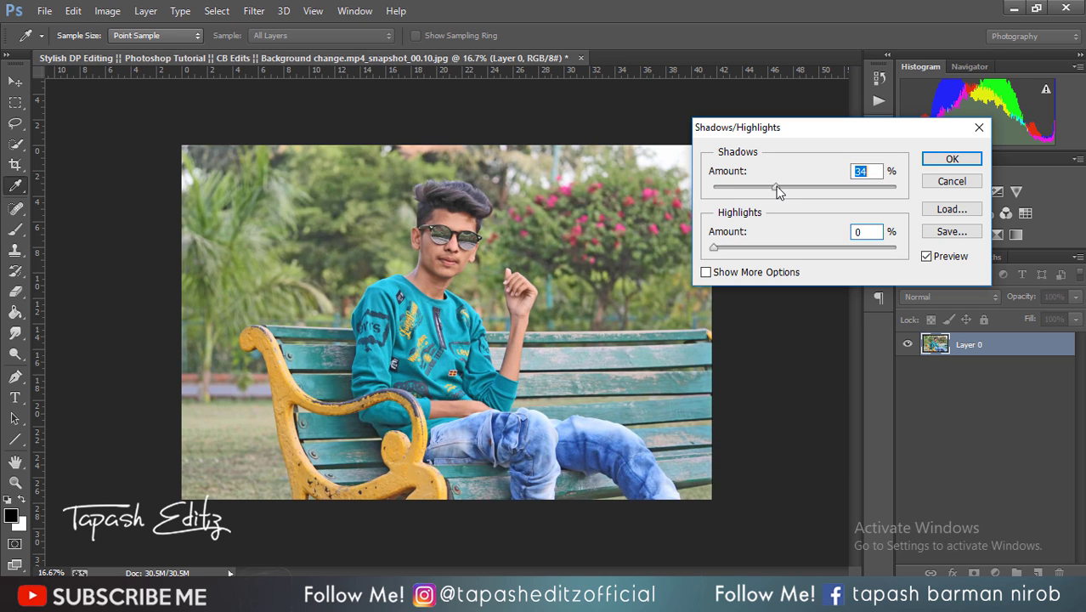
pyautogui.click(951, 158)
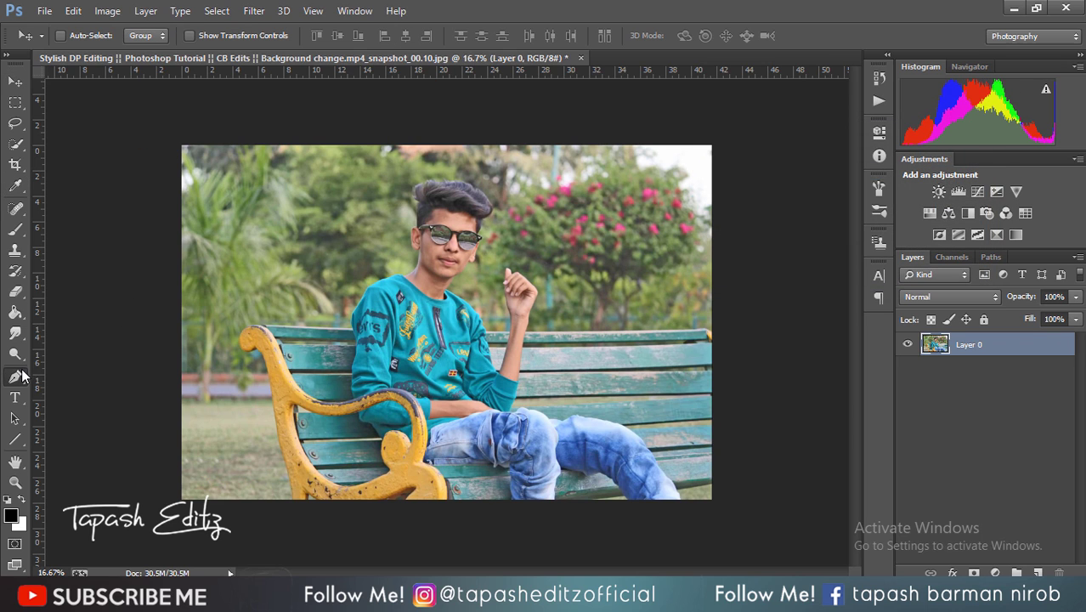
# Switch to the Pen tool for paths and zoom the photo in to 100%
pyautogui.moveTo(15, 376); pyautogui.dragTo(70, 379)
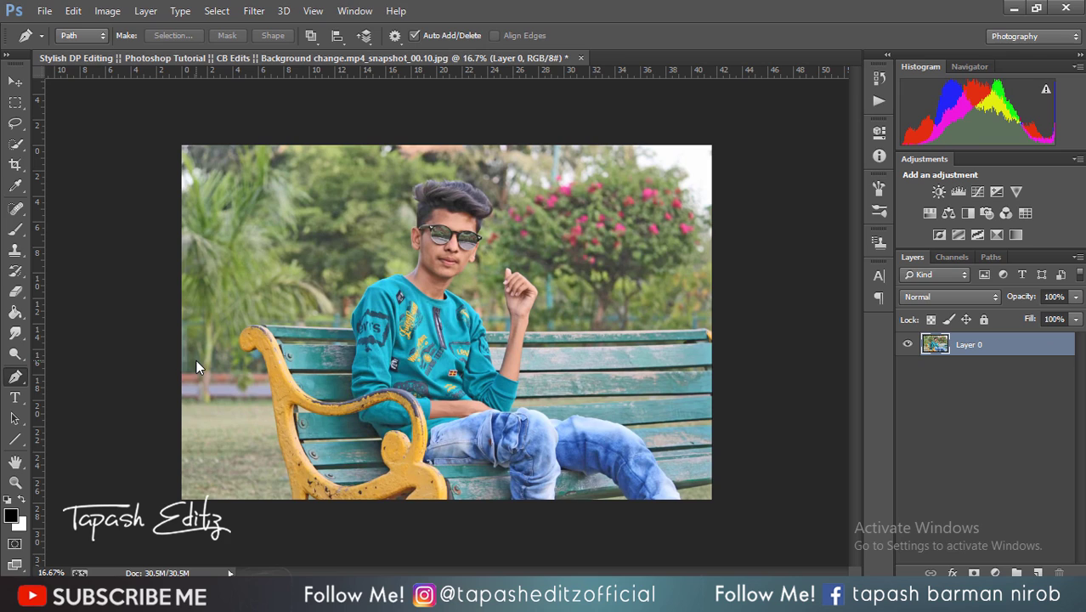
pyautogui.hotkey('ctrl', '+')
pyautogui.hotkey('ctrl', '+')
pyautogui.hotkey('ctrl', '+')
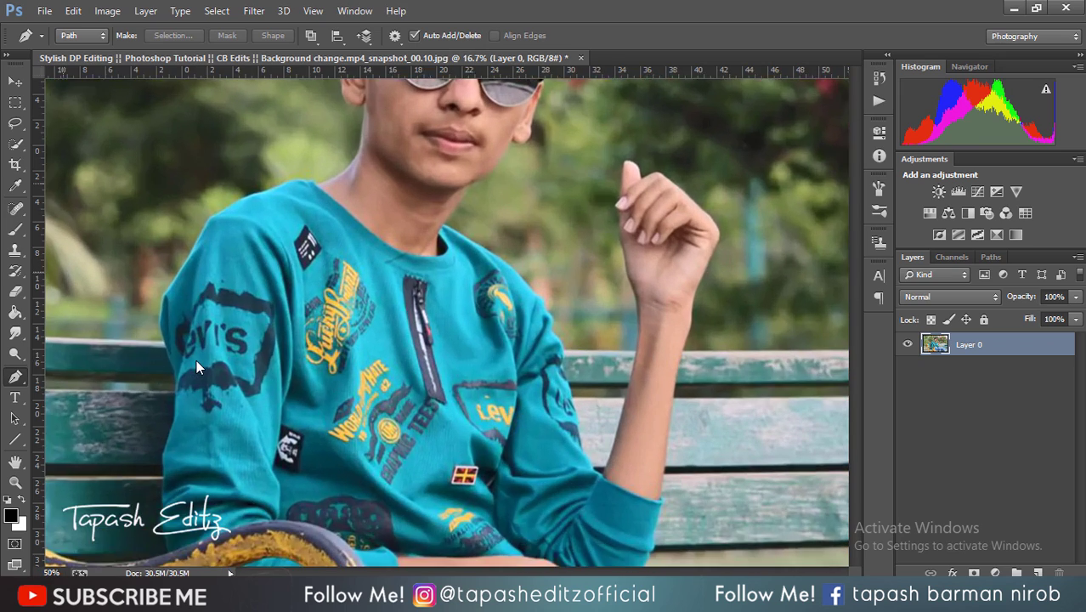
pyautogui.scroll(3, 336, 272)
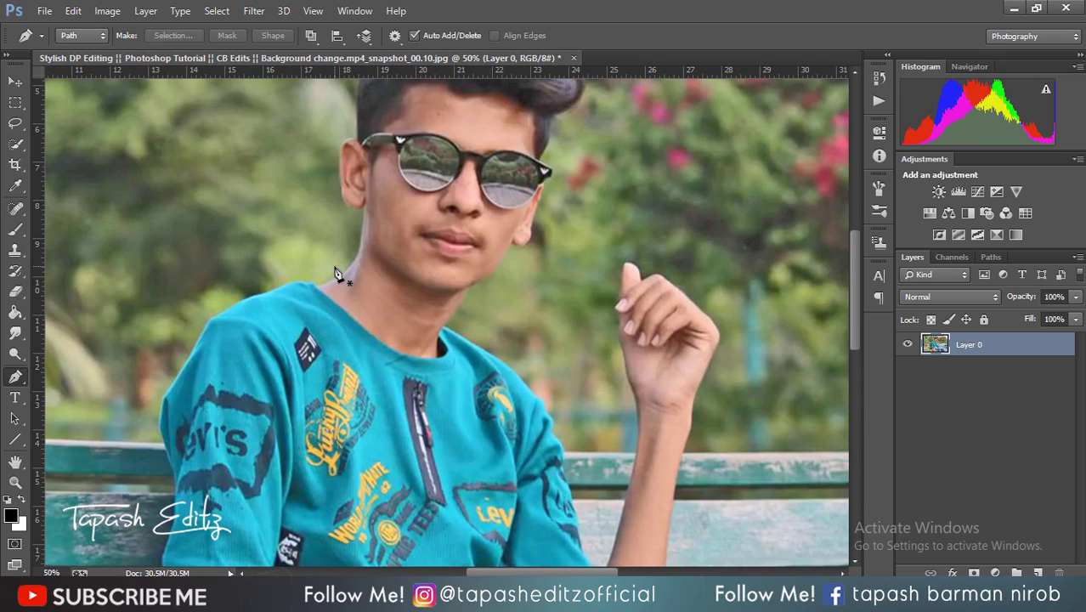
pyautogui.hotkey('ctrl', '+')
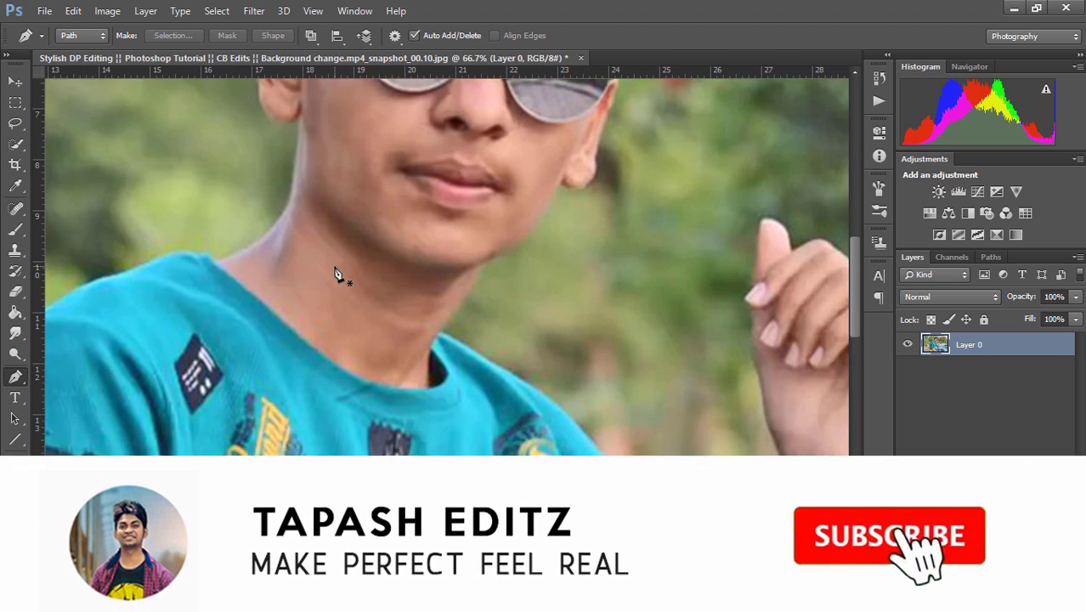
pyautogui.hotkey('ctrl', '+')
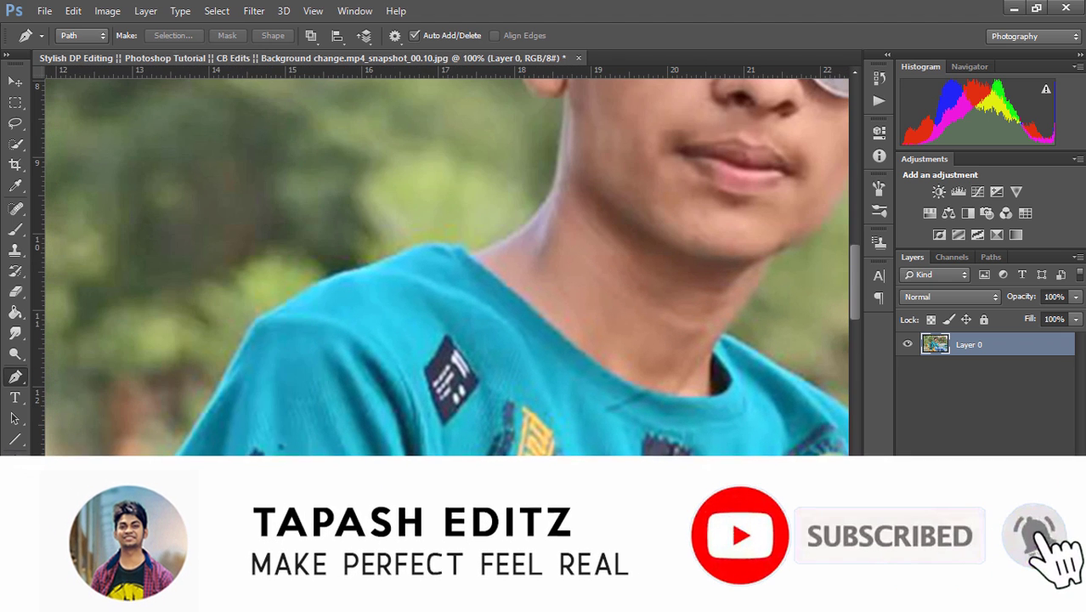
# Start the path at the shirt's shoulder edge with a curved segment along the shoulder
pyautogui.click(466, 244)
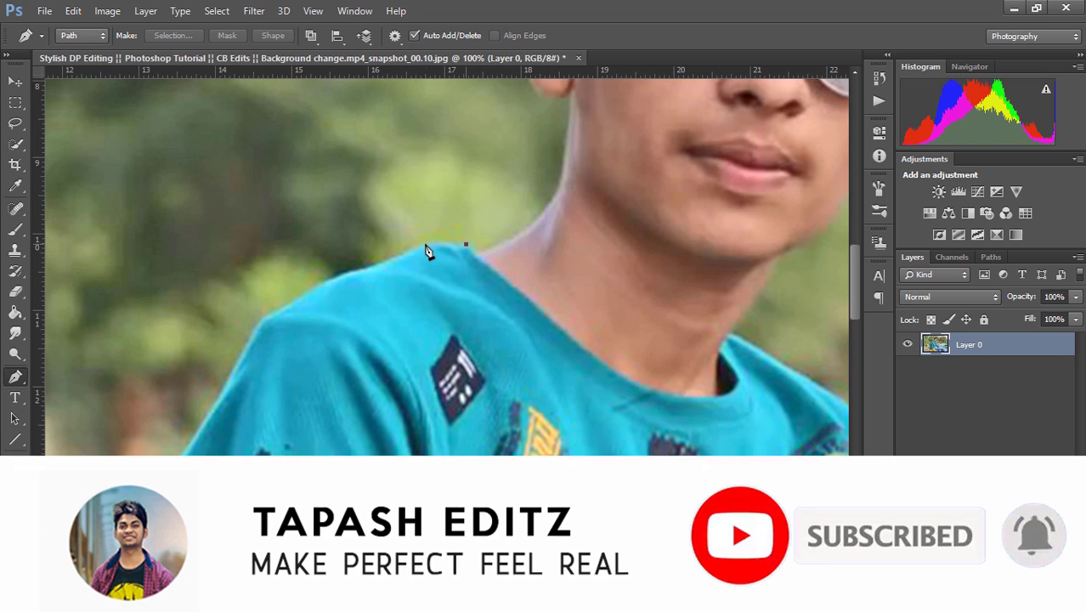
pyautogui.moveTo(422, 245); pyautogui.dragTo(347, 273)
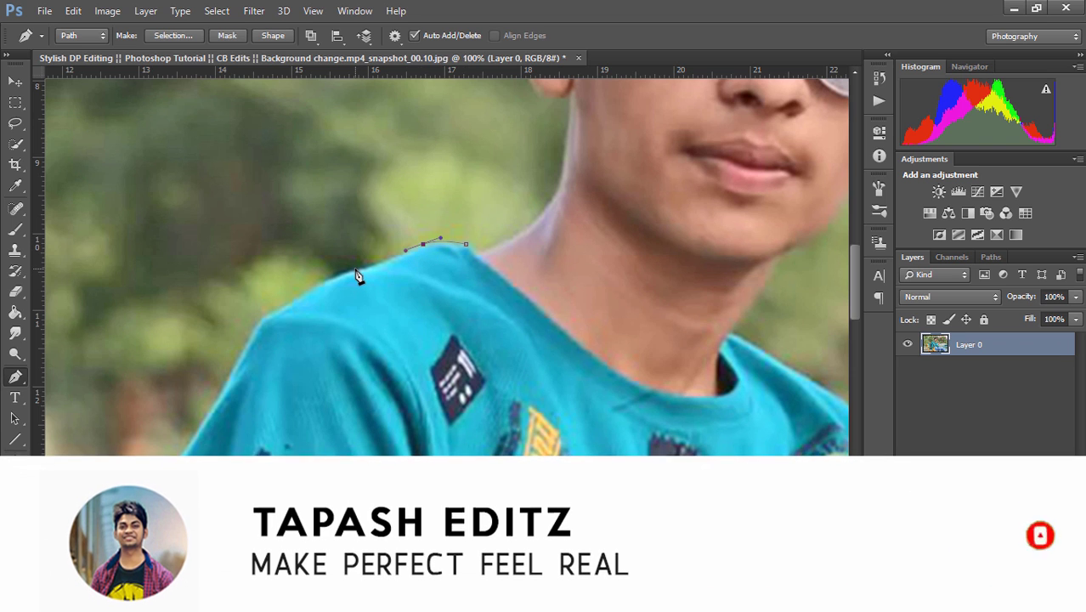
pyautogui.scroll(-2, 289, 299)
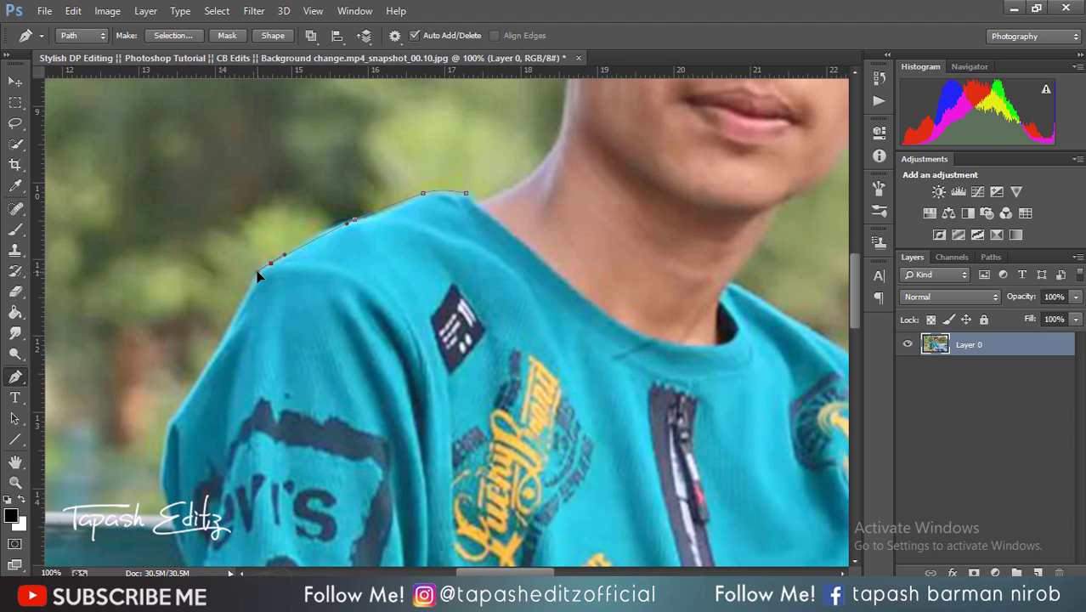
pyautogui.scroll(-2, 255, 280)
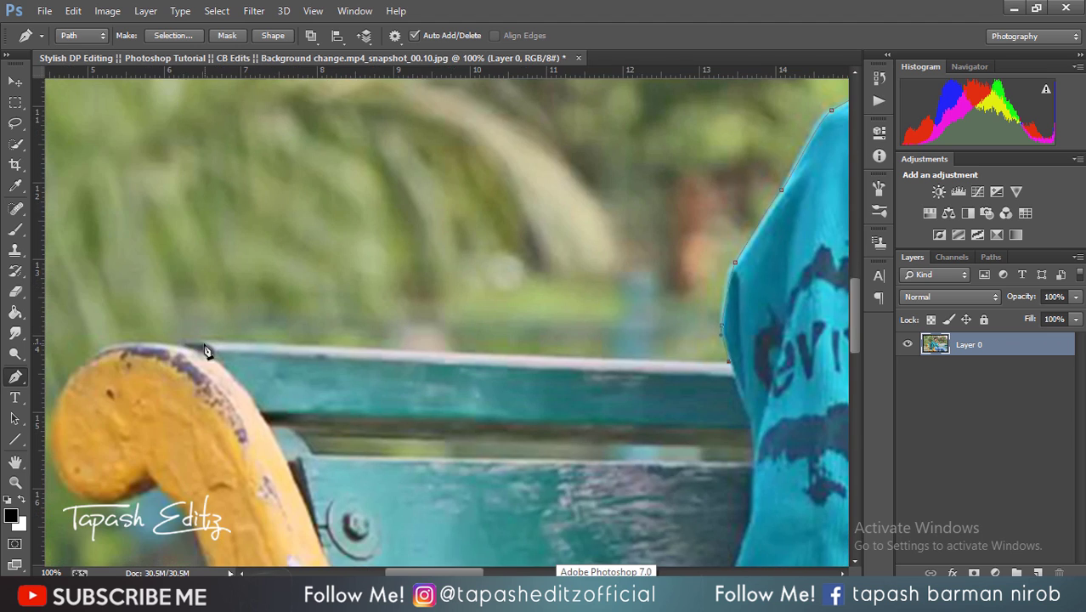
pyautogui.scroll(-3, 207, 350)
pyautogui.scroll(-3, 102, 315)
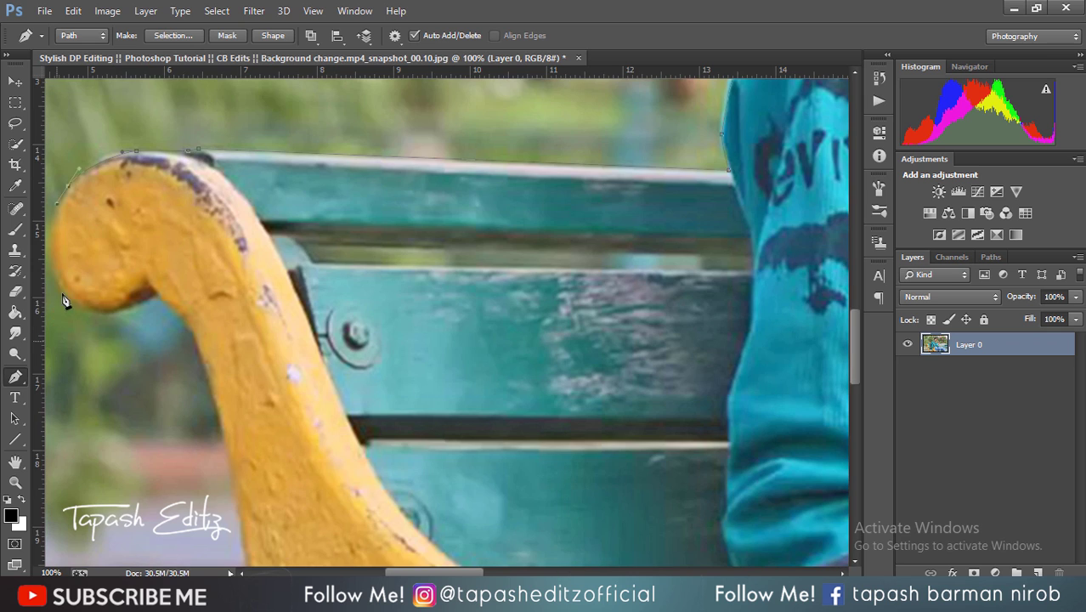
# Add path points along the yellow armrest, around its curl, and along the photo's bottom edge
pyautogui.click(62, 297)
pyautogui.click(124, 309)
pyautogui.click(191, 331)
pyautogui.scroll(-4, 196, 335)
pyautogui.scroll(-2, 231, 344)
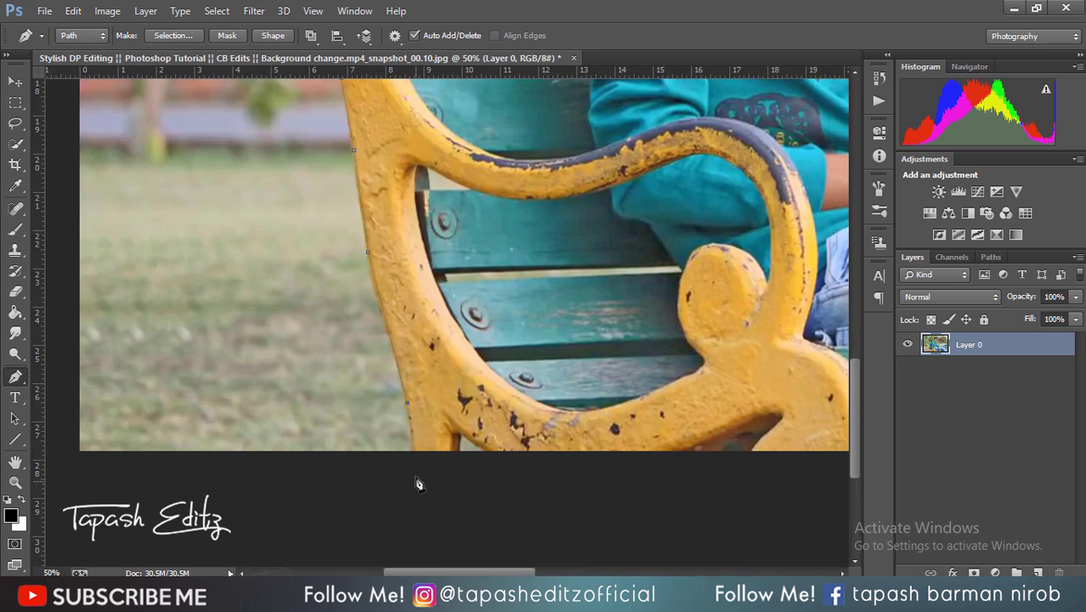
pyautogui.hscroll(6, 425, 383)
pyautogui.click(283, 452)
pyautogui.click(399, 452)
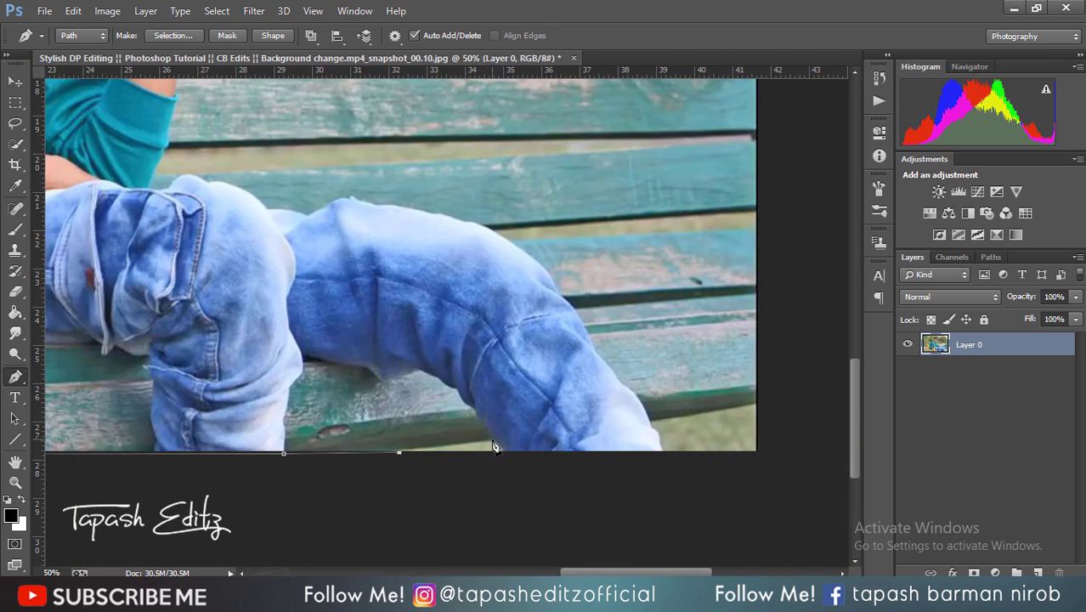
# Continue the path with points along the bench top
pyautogui.scroll(5, 663, 460)
pyautogui.click(736, 220)
pyautogui.click(702, 225)
pyautogui.click(342, 228)
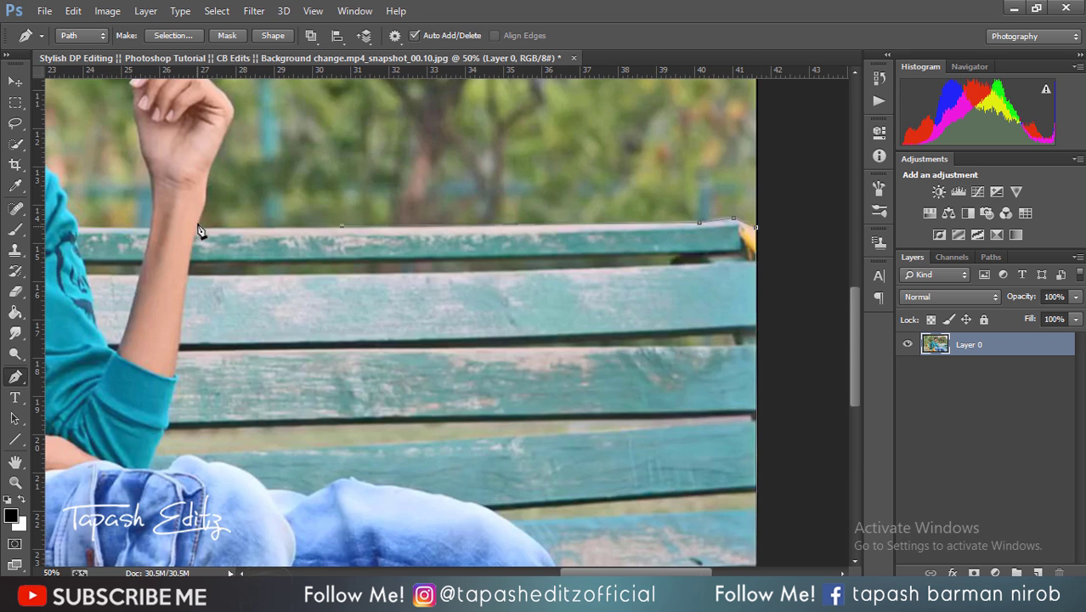
pyautogui.click(196, 229)
# Trace the path around the raised hand and thumb tip at 100% zoom
pyautogui.hotkey('ctrl', '+')
pyautogui.click(129, 270)
pyautogui.scroll(2, 150, 165)
pyautogui.hotkey('ctrl', '+')
pyautogui.scroll(3, 255, 255)
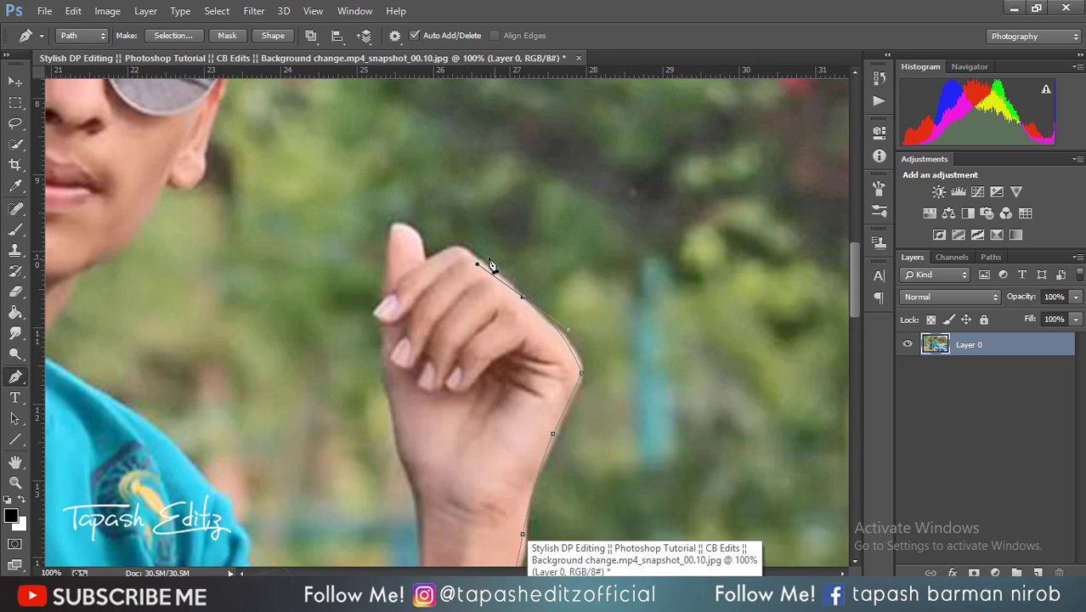
pyautogui.click(459, 246)
pyautogui.click(427, 257)
pyautogui.click(413, 227)
pyautogui.click(393, 224)
pyautogui.click(385, 273)
pyautogui.click(381, 298)
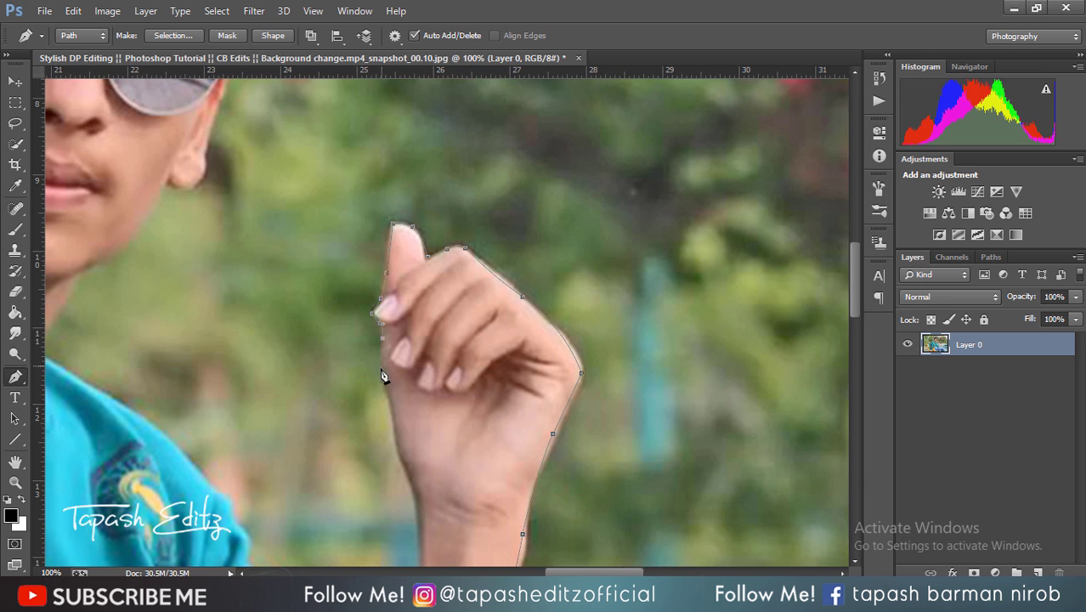
# Extend the path down the forearm's left edge to the bench top
pyautogui.scroll(-3, 382, 377)
pyautogui.click(394, 331)
pyautogui.click(413, 393)
pyautogui.scroll(-4, 418, 393)
pyautogui.click(416, 305)
pyautogui.click(416, 399)
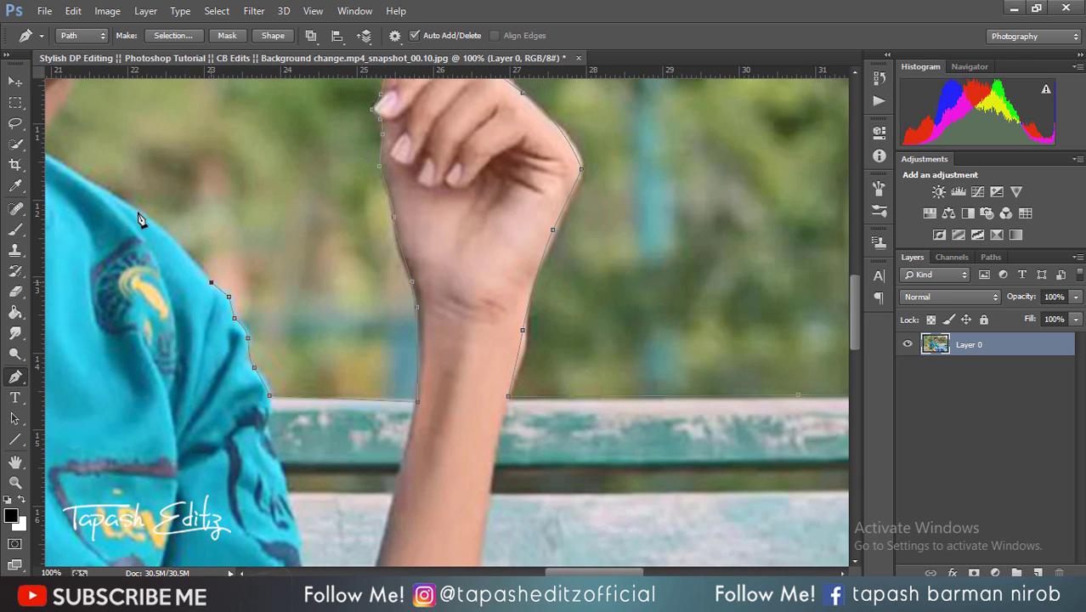
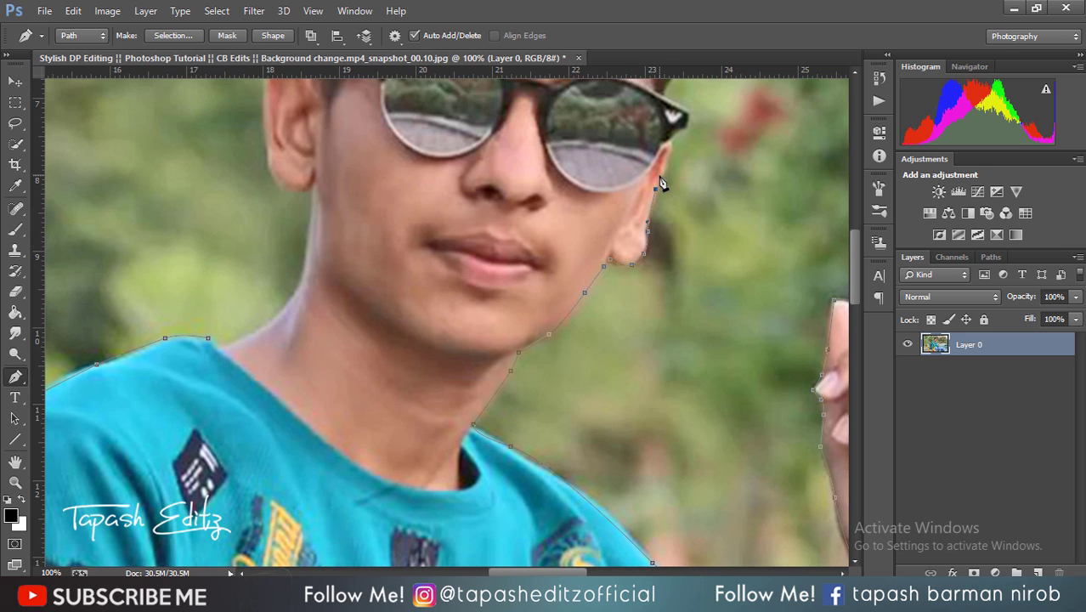
# Finish the pen path around the glasses edge and over the top of the hair
pyautogui.click(671, 139)
pyautogui.scroll(5, 680, 187)
pyautogui.scroll(5, 748, 217)
pyautogui.scroll(5, 748, 272)
pyautogui.click(663, 194)
pyautogui.moveTo(511, 150); pyautogui.dragTo(470, 148)
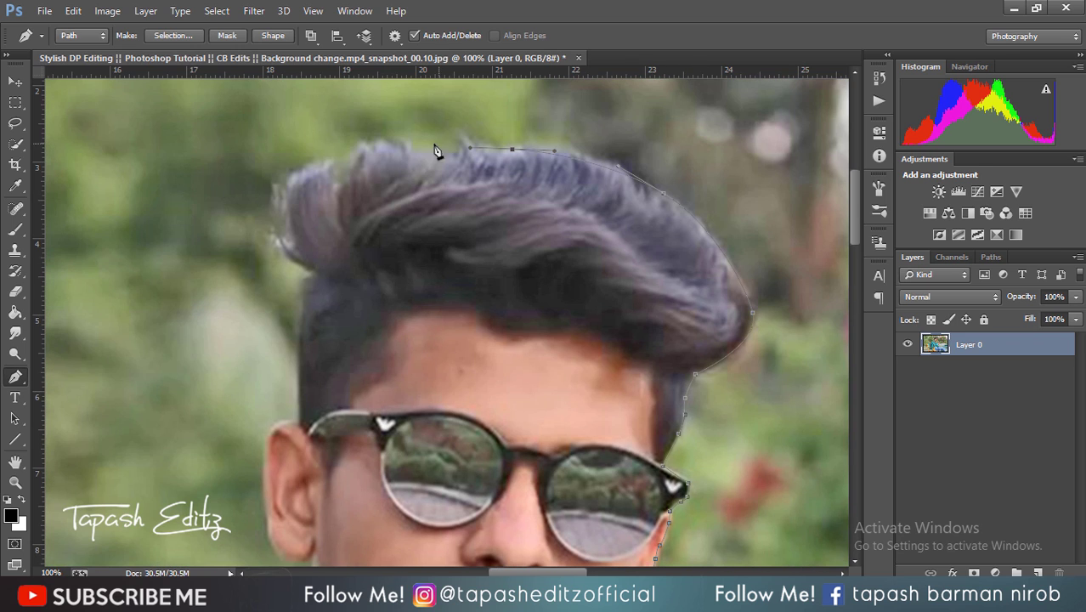
pyautogui.click(406, 152)
pyautogui.click(362, 151)
pyautogui.moveTo(288, 181); pyautogui.dragTo(274, 194)
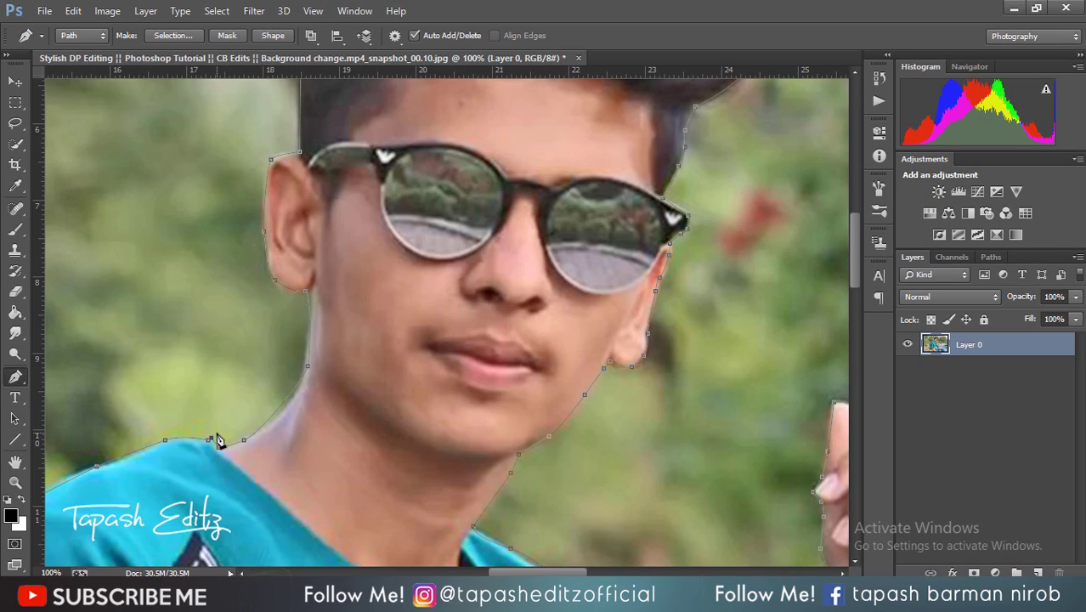
# Convert the finished path into a selection with a 1-pixel feather radius
pyautogui.rightClick(216, 439)
pyautogui.click(290, 116)
pyautogui.write('1')
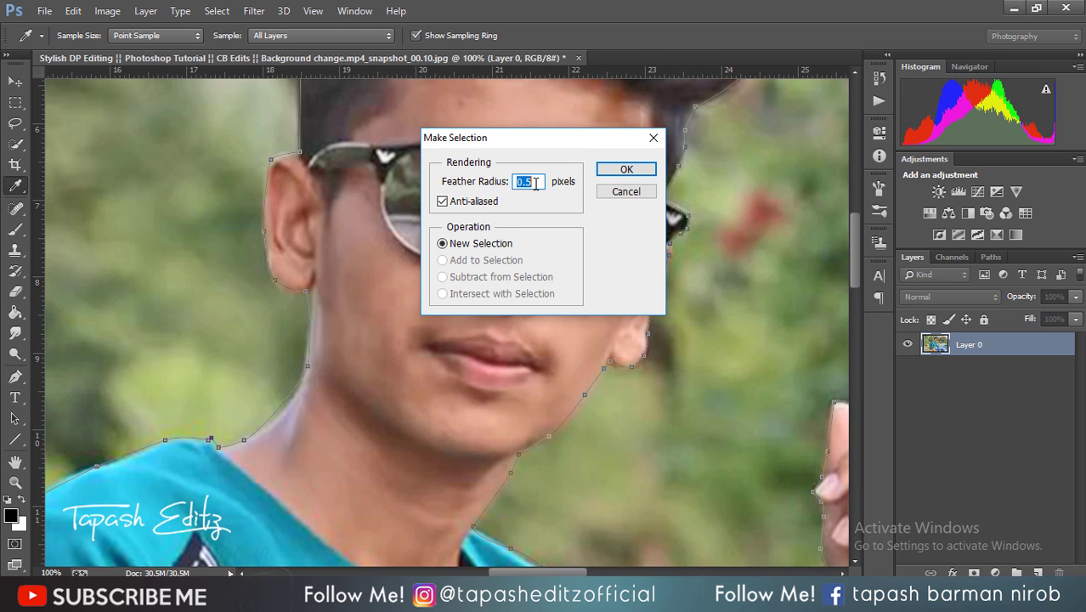
pyautogui.click(622, 169)
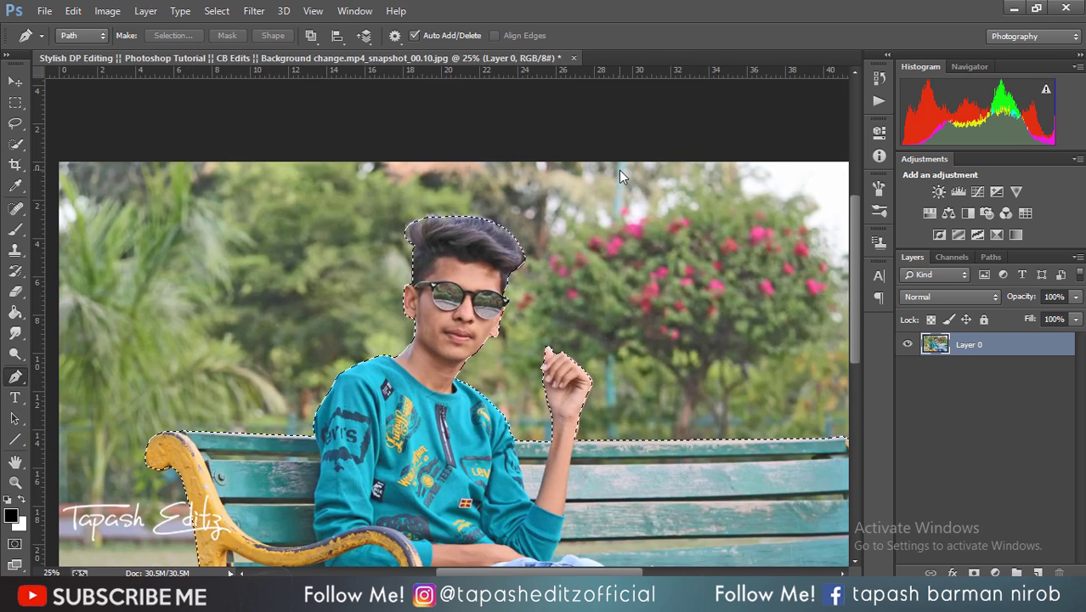
# Mask out the park background on Layer 0 and refine the mask edges
pyautogui.hotkey('ctrl', '-')
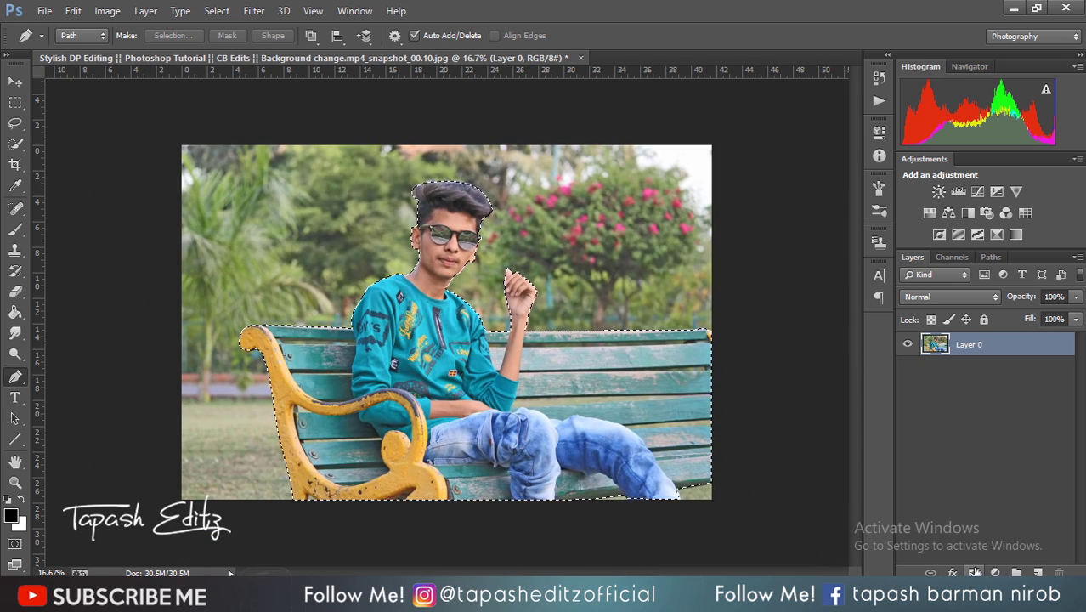
pyautogui.click(973, 572)
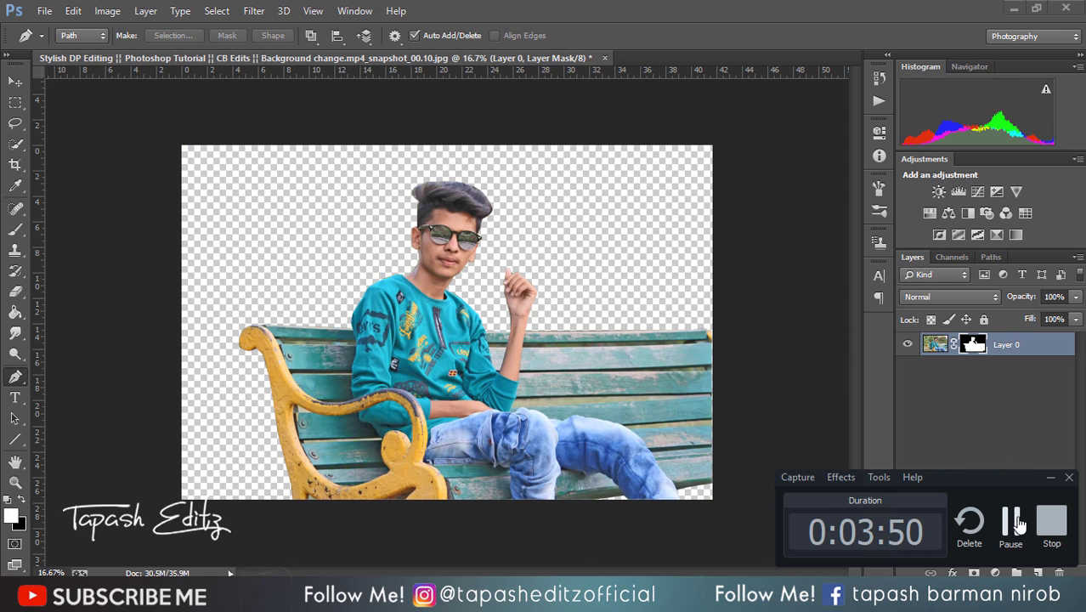
pyautogui.rightClick(974, 345)
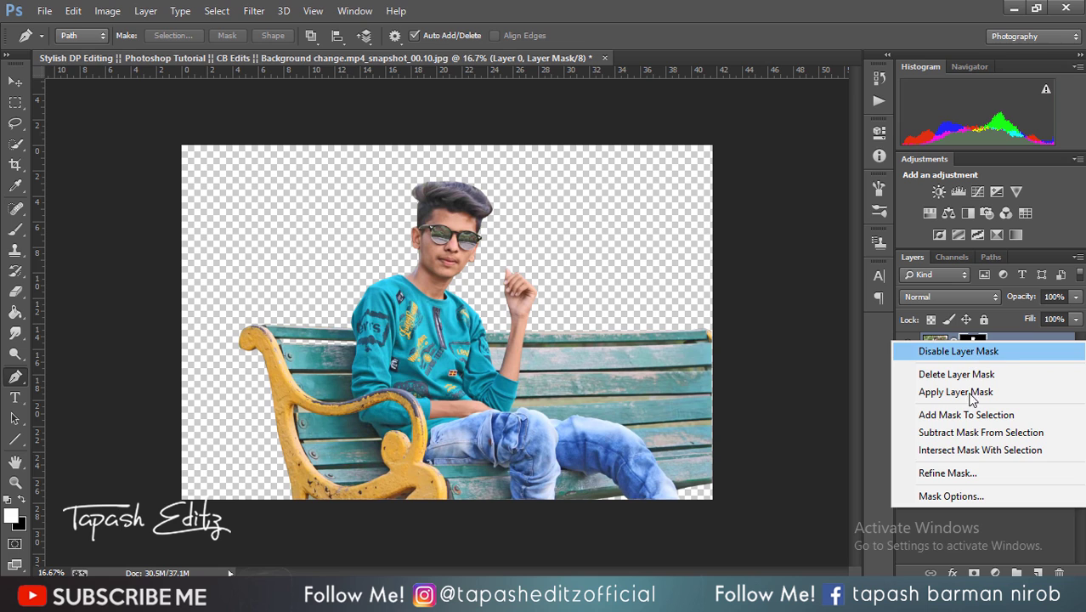
pyautogui.click(966, 470)
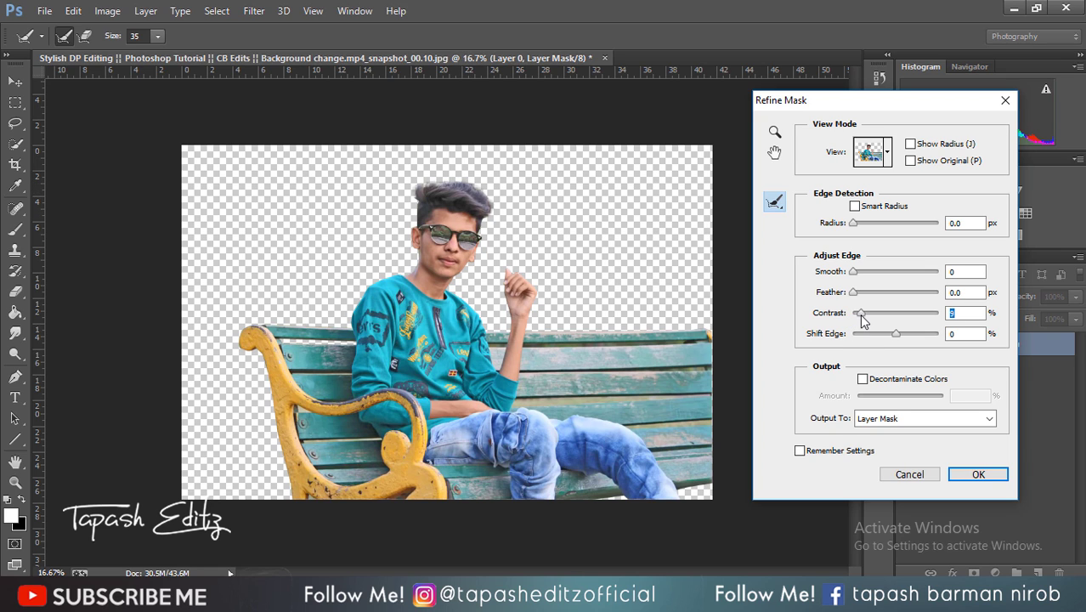
pyautogui.click(977, 473)
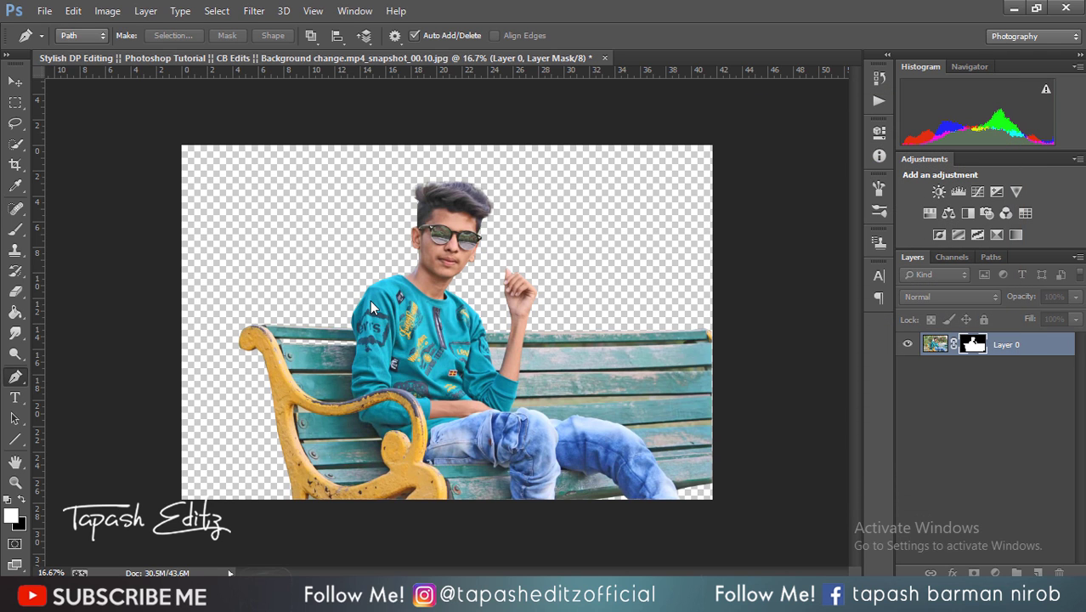
# Place Embedded the HE (67).jpeg tree path photo from the FB folder
pyautogui.click(44, 10)
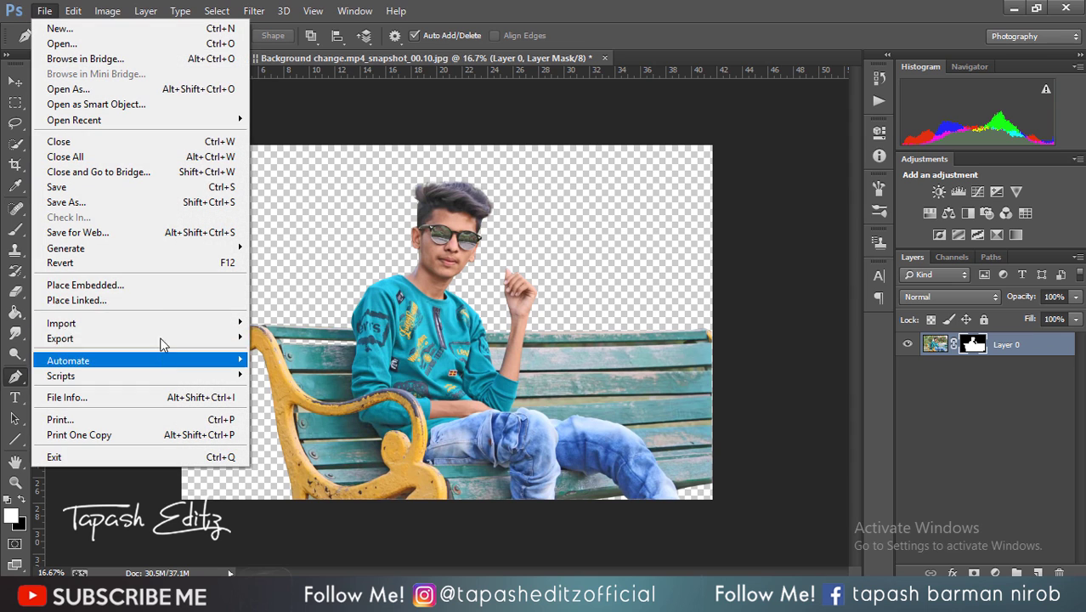
pyautogui.click(142, 283)
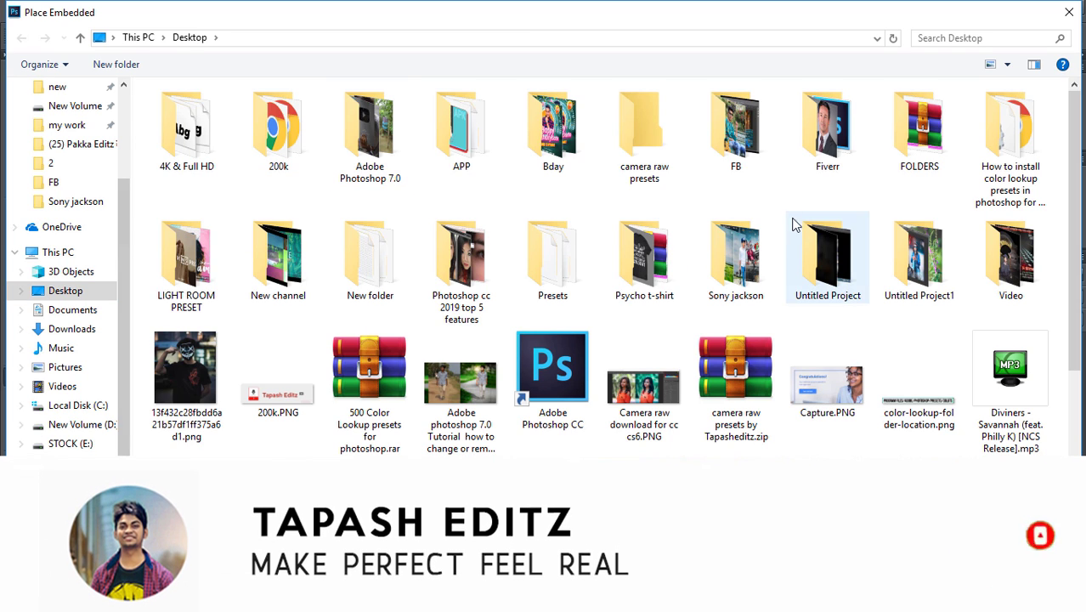
pyautogui.doubleClick(734, 144)
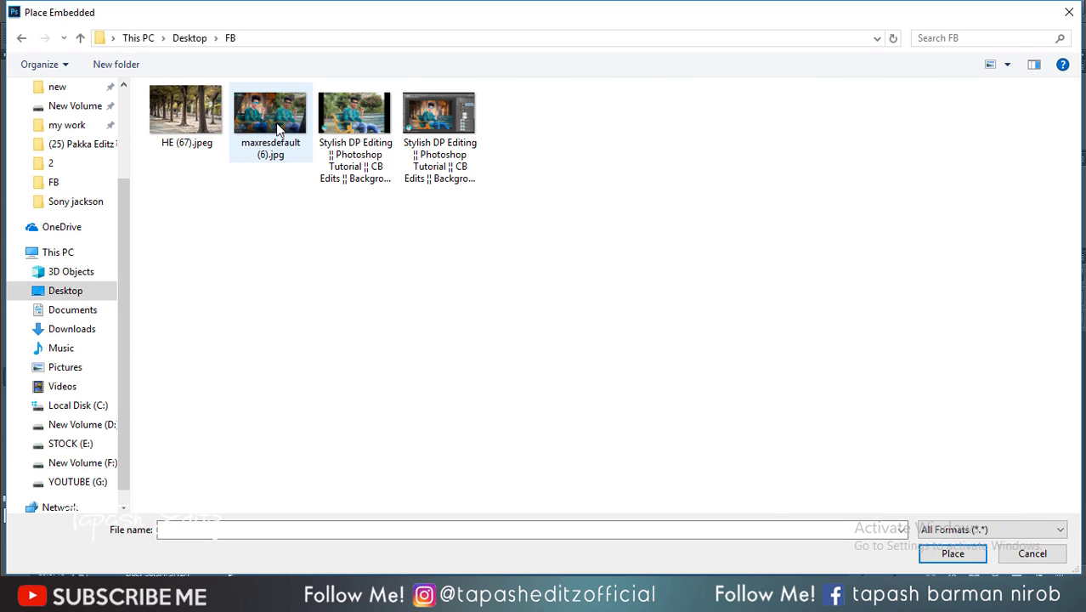
pyautogui.doubleClick(213, 124)
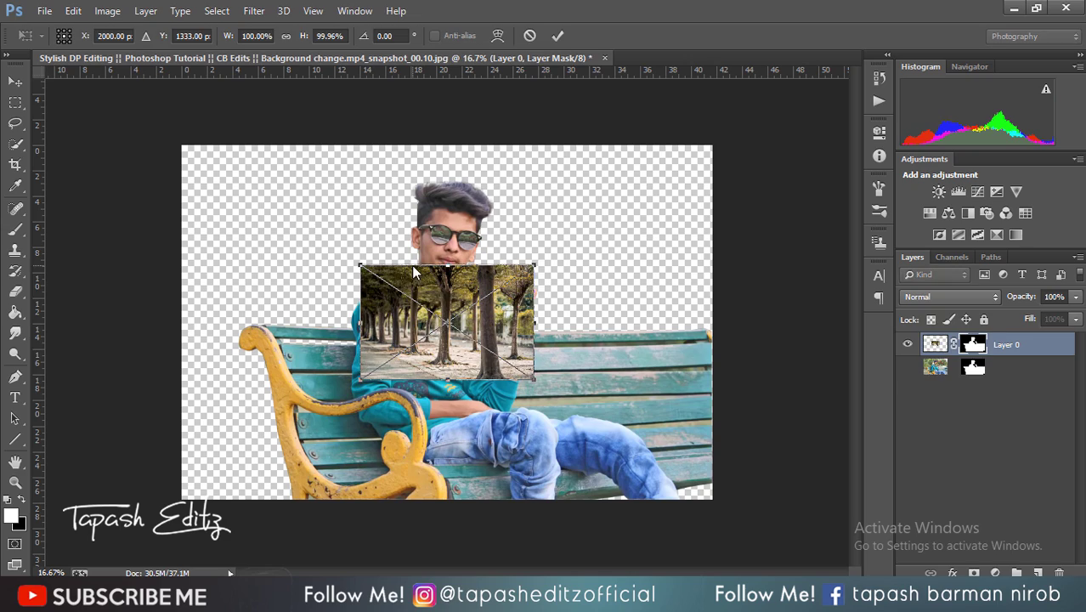
# Scale the tree photo to fill the canvas and move it beneath Layer 0
pyautogui.moveTo(534, 266); pyautogui.dragTo(750, 205)
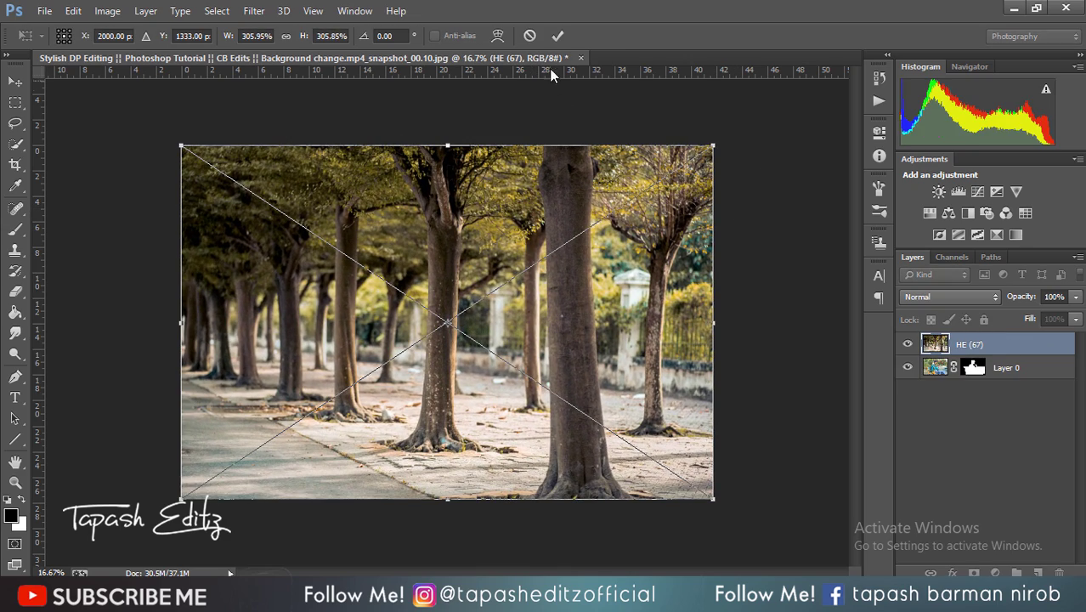
pyautogui.click(559, 36)
pyautogui.press('p')
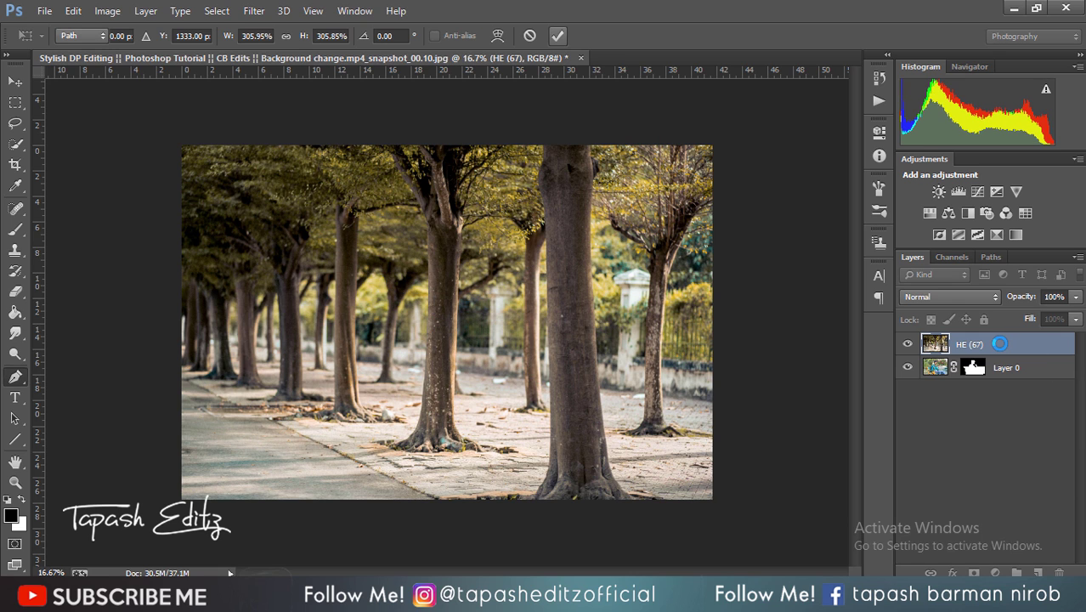
pyautogui.moveTo(1002, 343); pyautogui.dragTo(1017, 415)
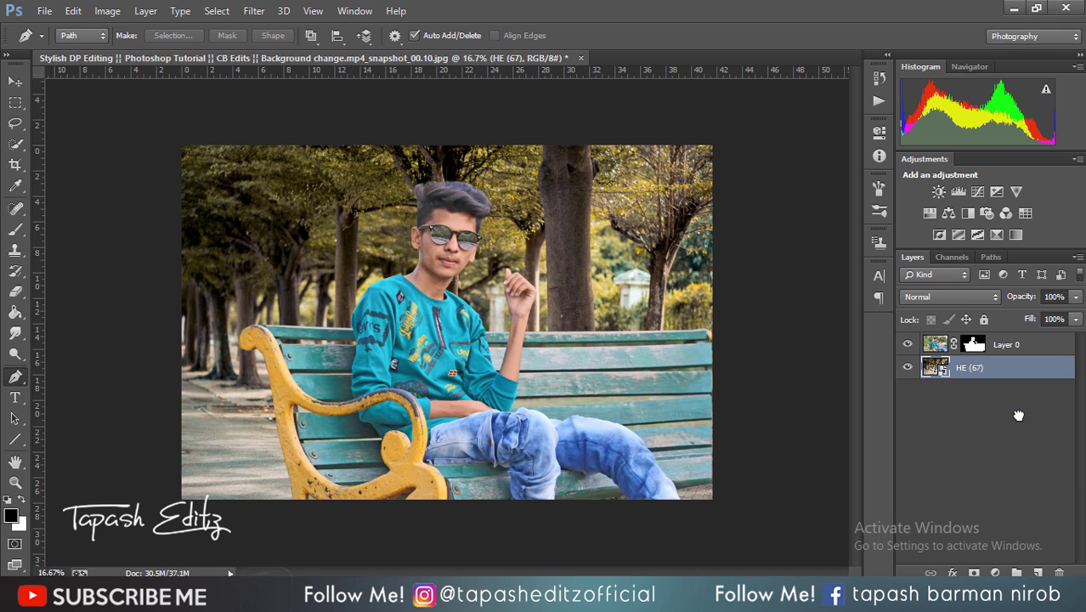
# Scale the HE (67) background to about 416% and shift it right and down
pyautogui.click(14, 81)
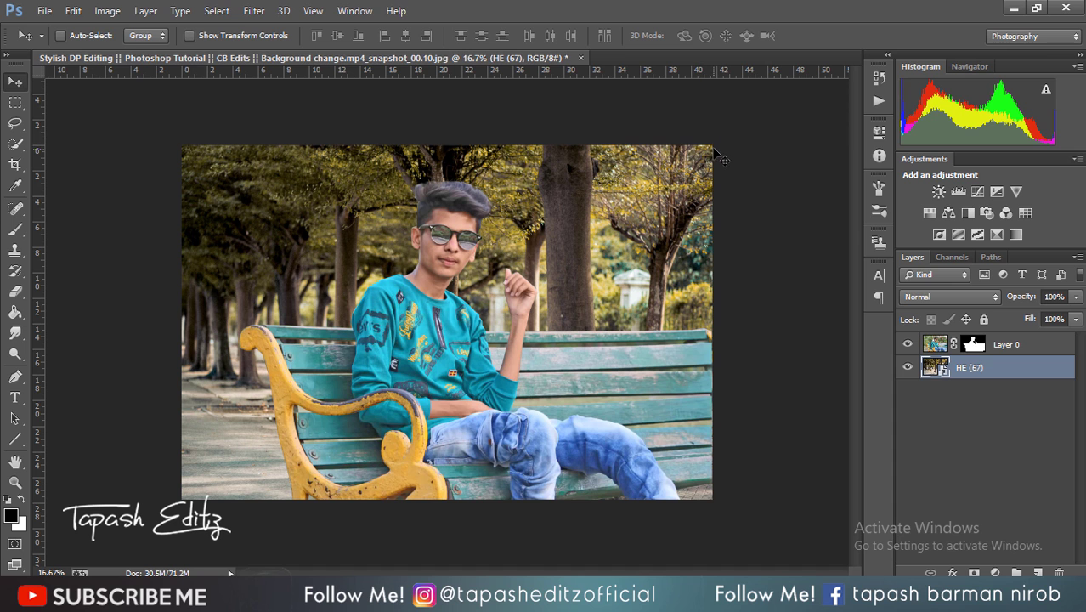
pyautogui.click(190, 36)
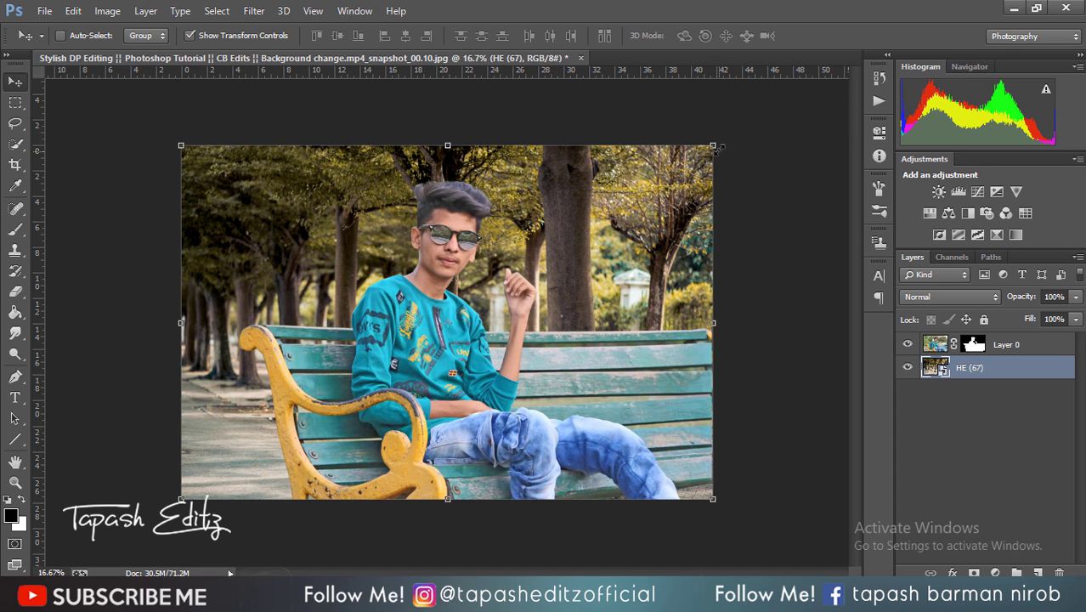
pyautogui.moveTo(713, 145); pyautogui.dragTo(828, 107)
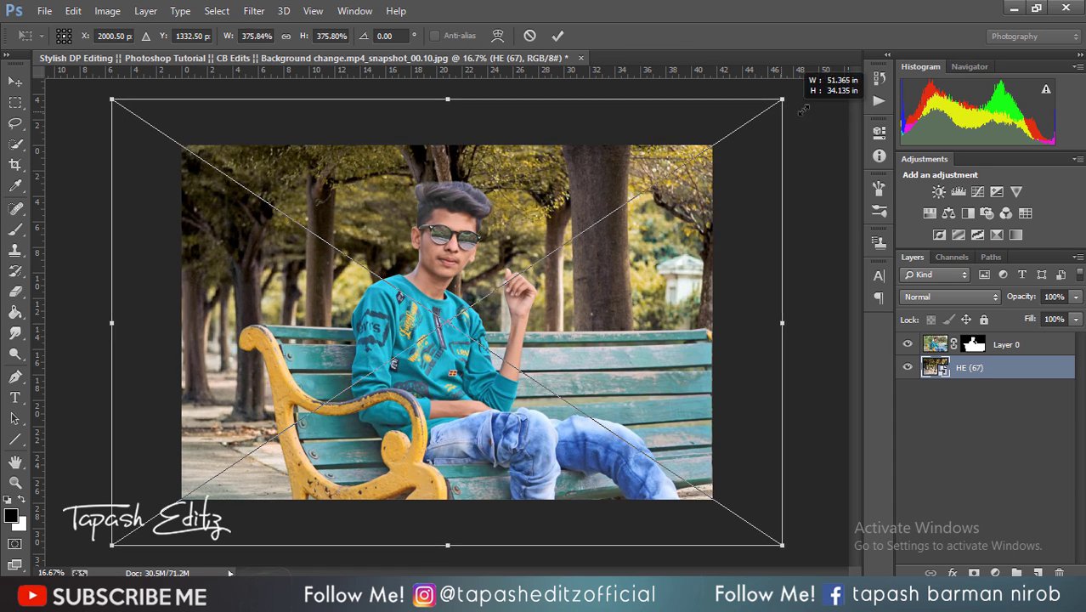
pyautogui.moveTo(660, 205)
pyautogui.mouseDown()
pyautogui.moveTo(742, 200)
pyautogui.moveTo(741, 181)
pyautogui.mouseUp()
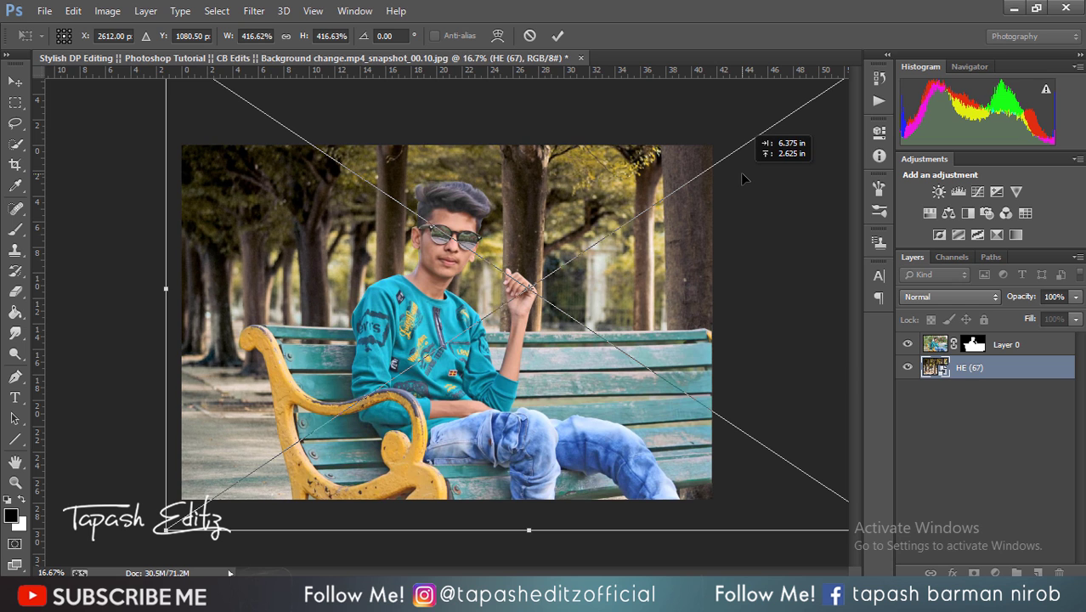
pyautogui.moveTo(741, 181)
pyautogui.mouseDown()
pyautogui.moveTo(749, 238)
pyautogui.moveTo(732, 167)
pyautogui.mouseUp()
pyautogui.click(557, 36)
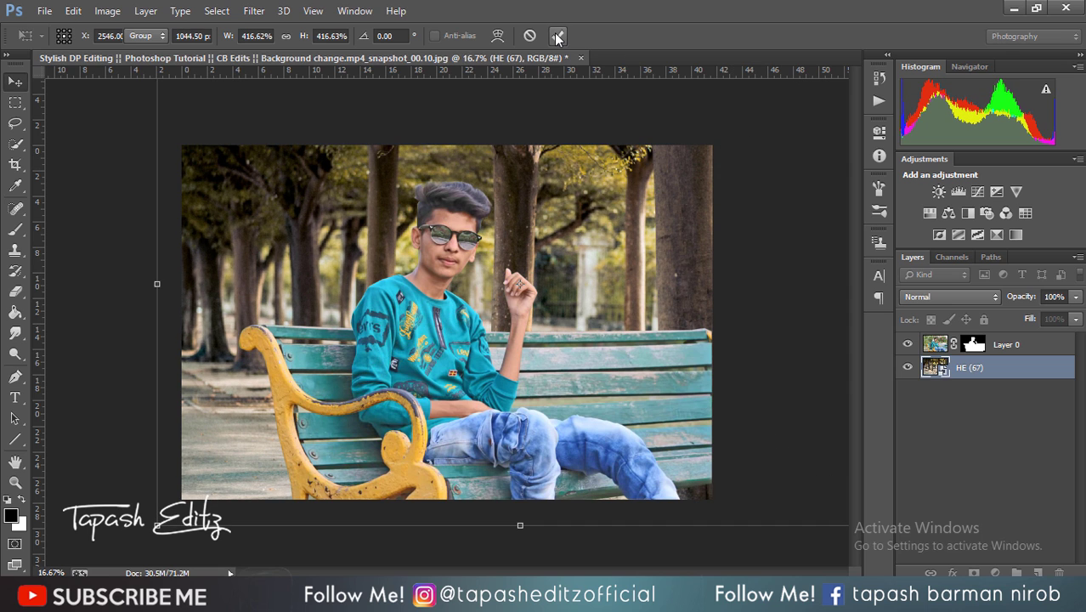
# Rasterize the HE (67) layer and nudge it into place behind the boy
pyautogui.rightClick(1010, 381)
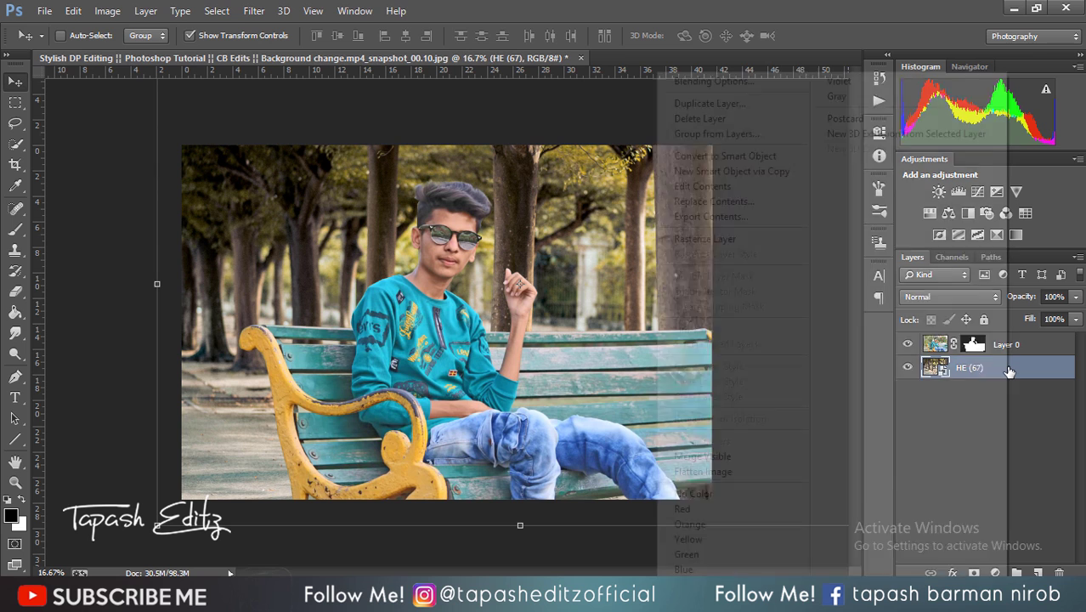
pyautogui.click(756, 237)
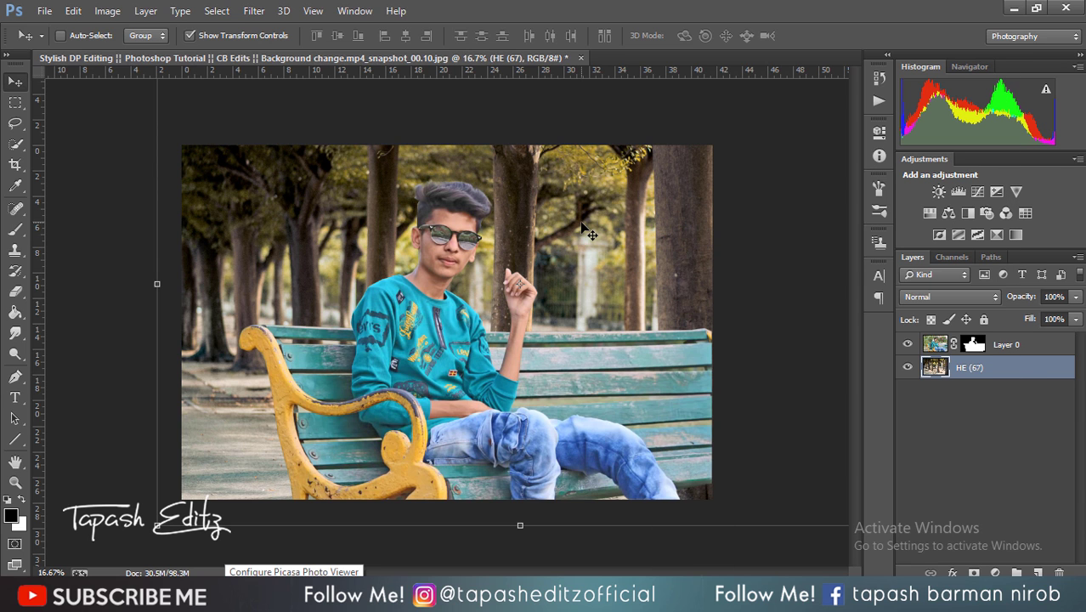
pyautogui.moveTo(582, 228)
pyautogui.mouseDown()
pyautogui.moveTo(591, 238)
pyautogui.moveTo(595, 225)
pyautogui.mouseUp()
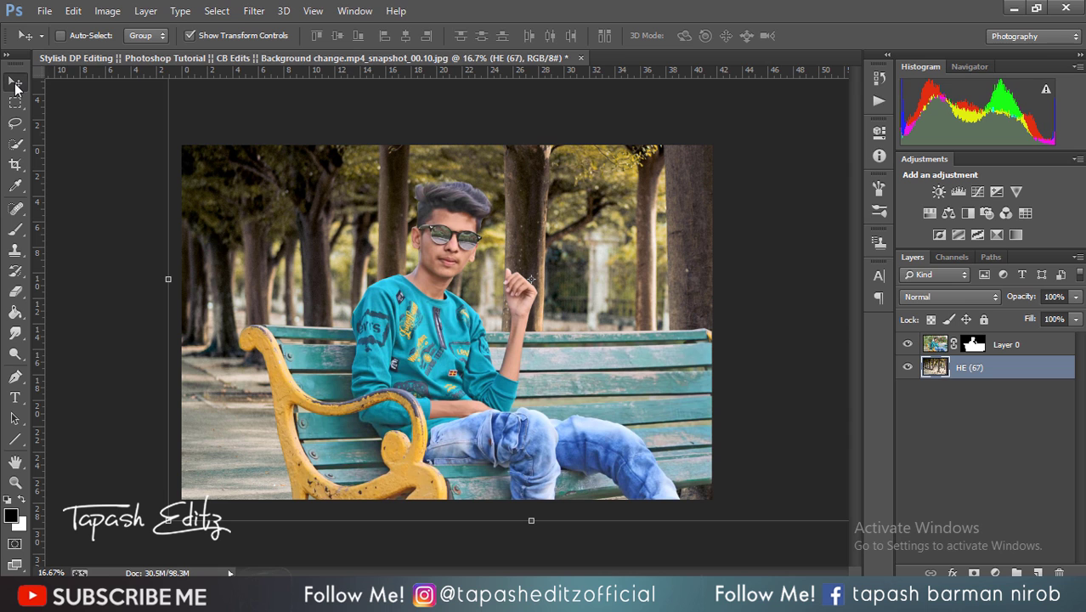
# Blur the tree background with a 4.7-pixel Gaussian Blur
pyautogui.click(253, 10)
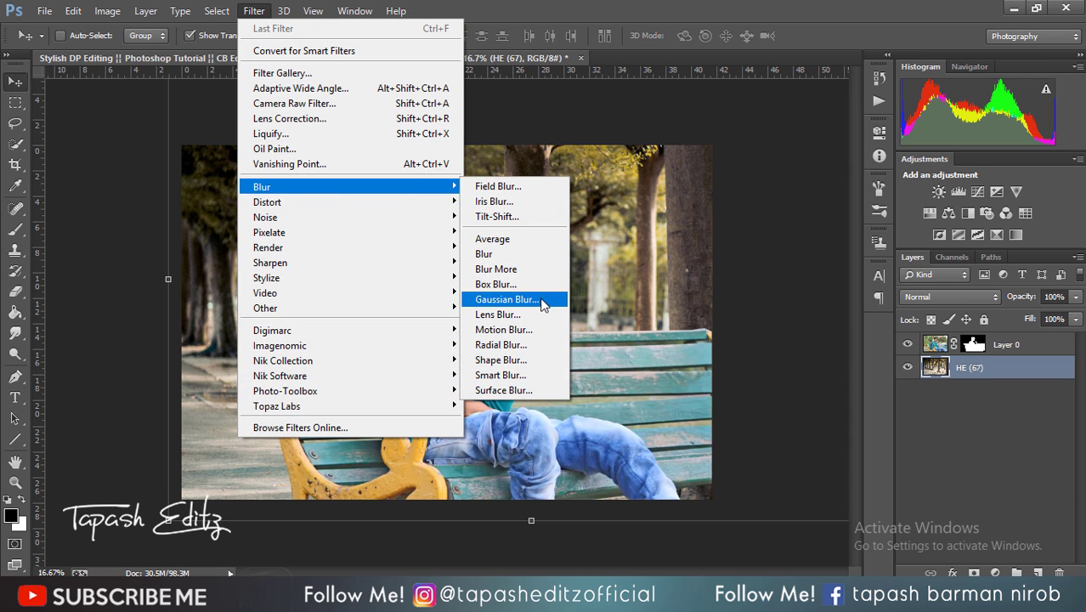
pyautogui.click(540, 299)
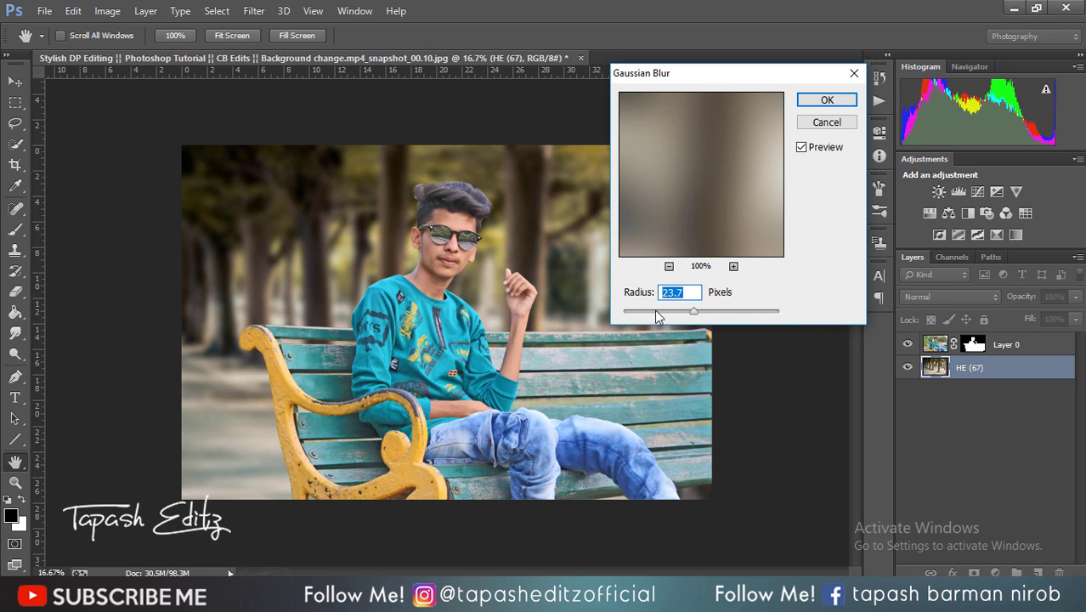
pyautogui.click(655, 311)
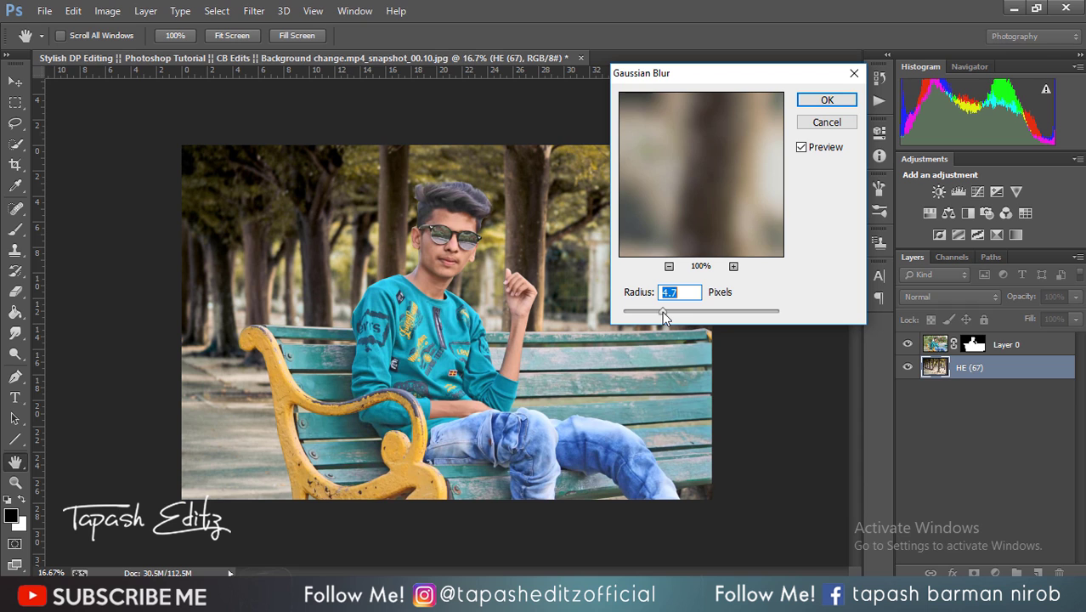
pyautogui.click(821, 100)
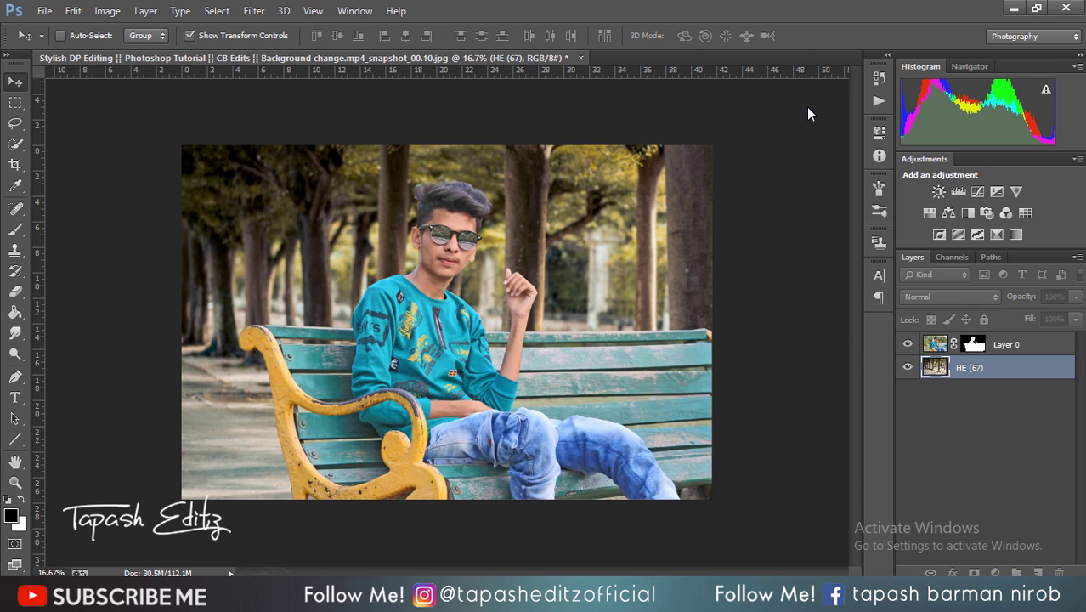
# Apply Layer 0's mask permanently and duplicate it as Layer 0 copy
pyautogui.rightClick(973, 346)
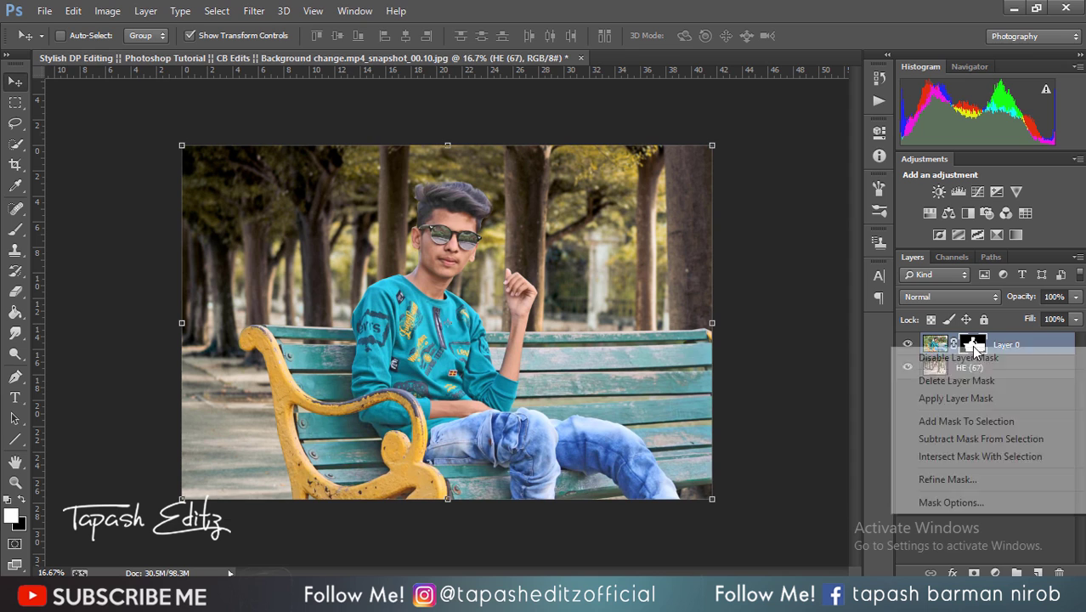
pyautogui.click(954, 399)
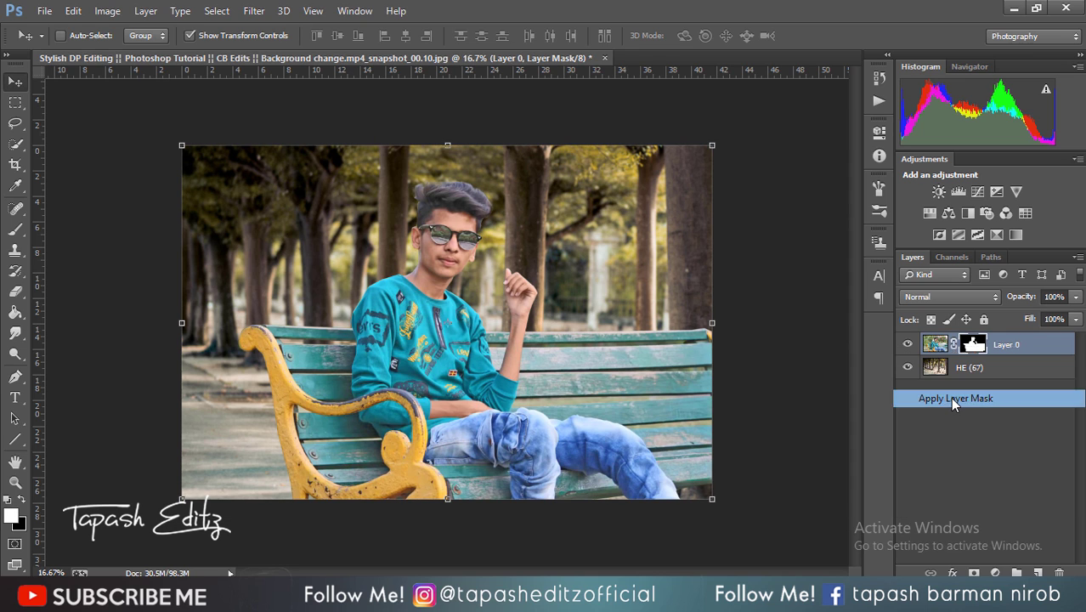
pyautogui.click(16, 104)
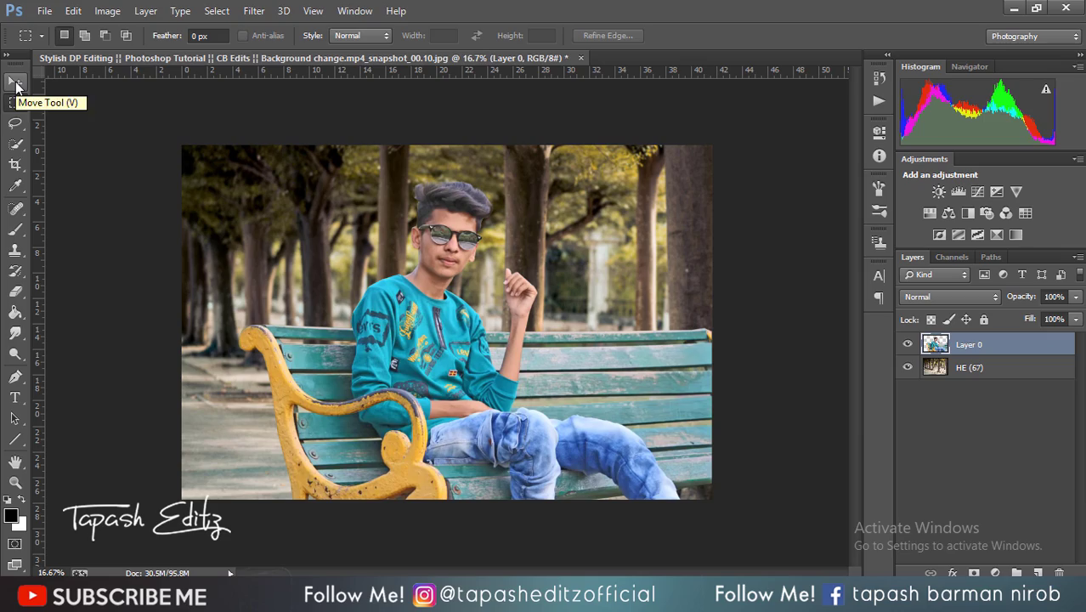
pyautogui.click(16, 83)
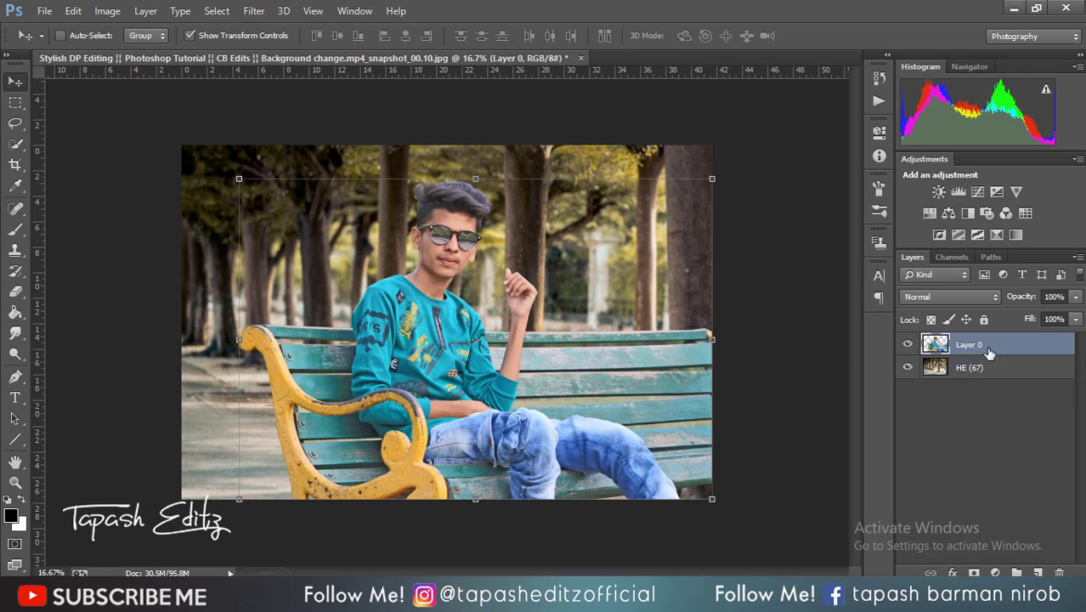
pyautogui.rightClick(988, 352)
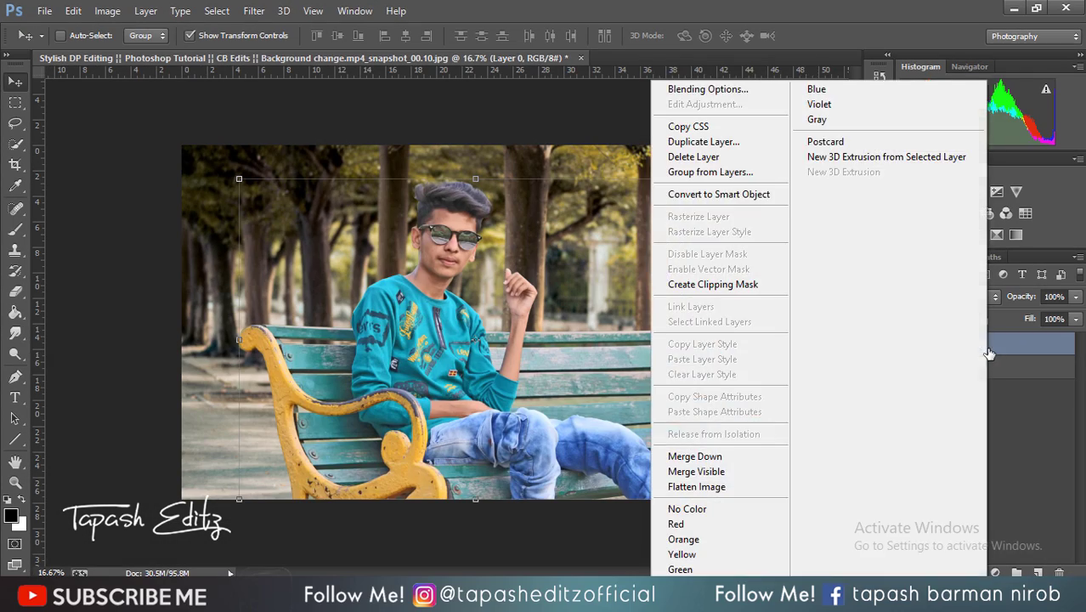
pyautogui.click(738, 142)
pyautogui.click(695, 178)
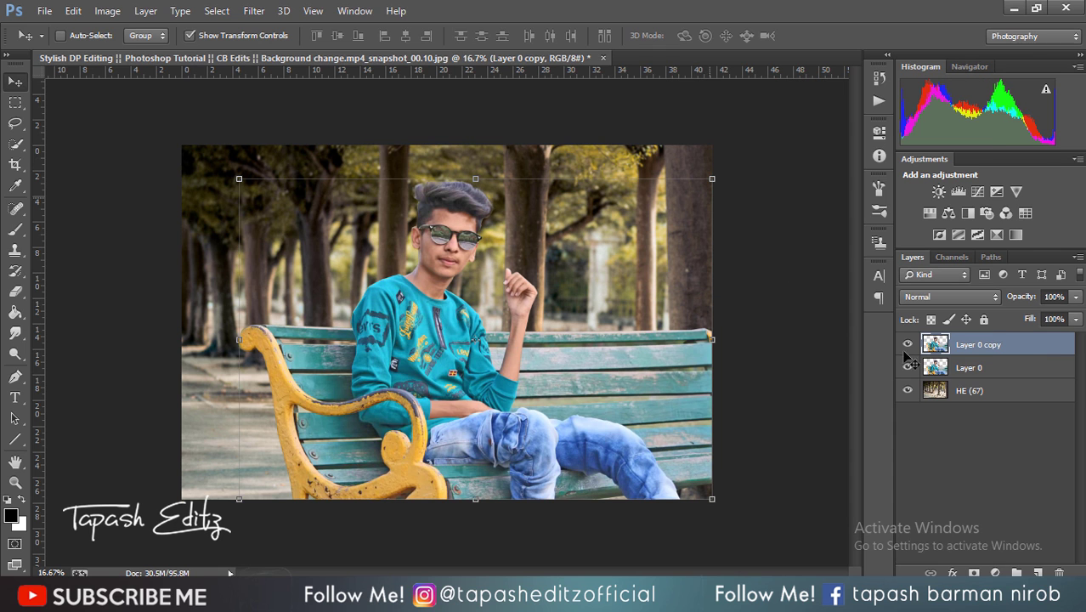
# In Color Efex Pro 4, disable Cross Processing and add Detail Extractor with raised contrast
pyautogui.click(253, 10)
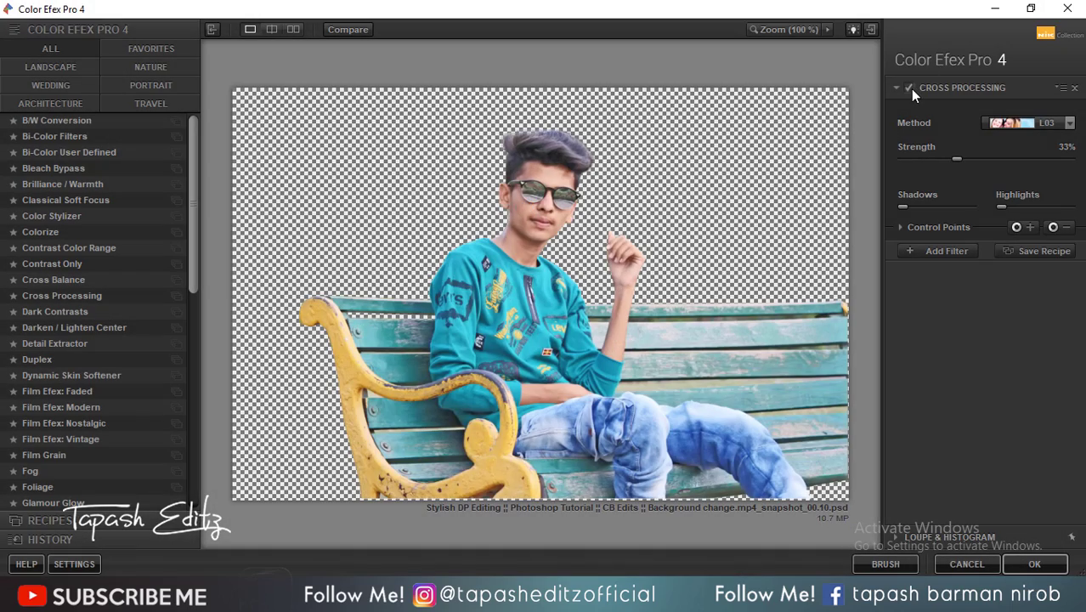
pyautogui.click(910, 88)
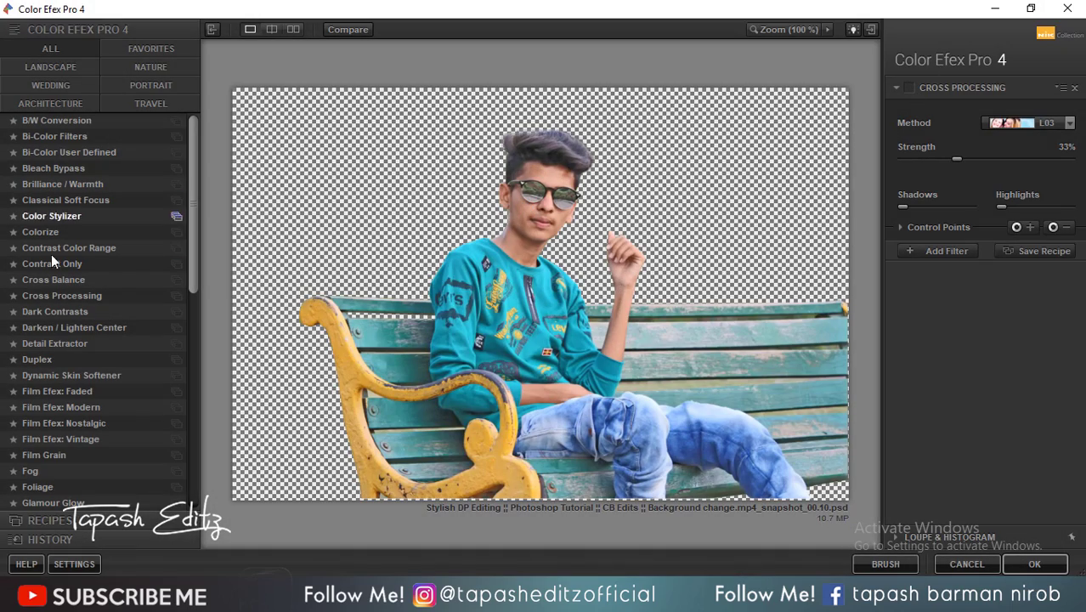
pyautogui.click(34, 345)
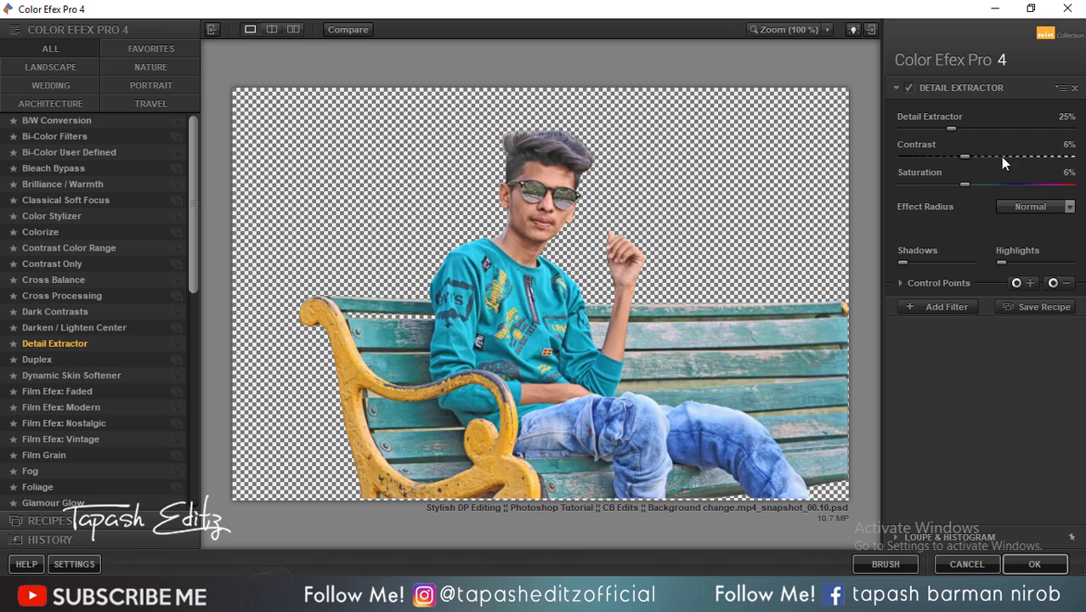
pyautogui.moveTo(960, 158); pyautogui.dragTo(975, 162)
# Stack Dark Contrasts with tuned detail strength and slightly lower saturation, then apply
pyautogui.click(941, 306)
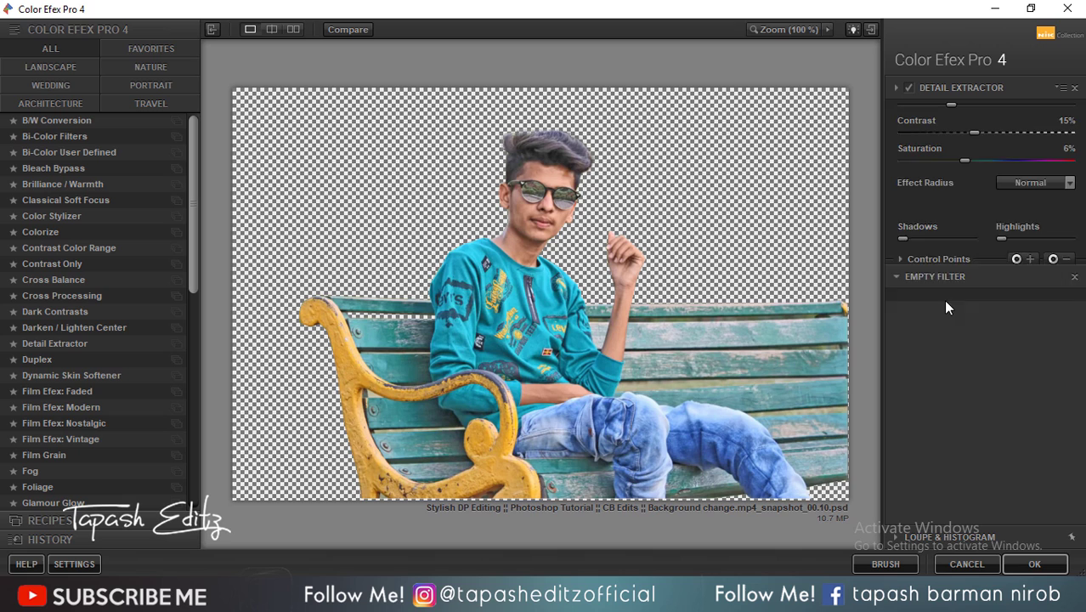
pyautogui.click(51, 315)
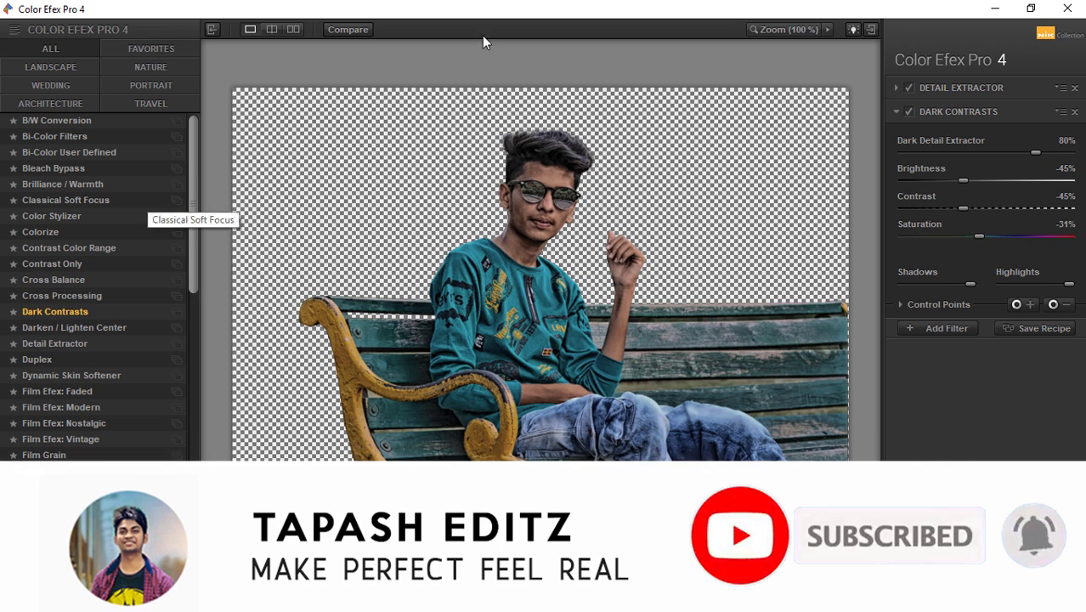
pyautogui.moveTo(1036, 153)
pyautogui.mouseDown()
pyautogui.moveTo(963, 155)
pyautogui.moveTo(986, 153)
pyautogui.moveTo(957, 180)
pyautogui.moveTo(971, 180)
pyautogui.mouseUp()
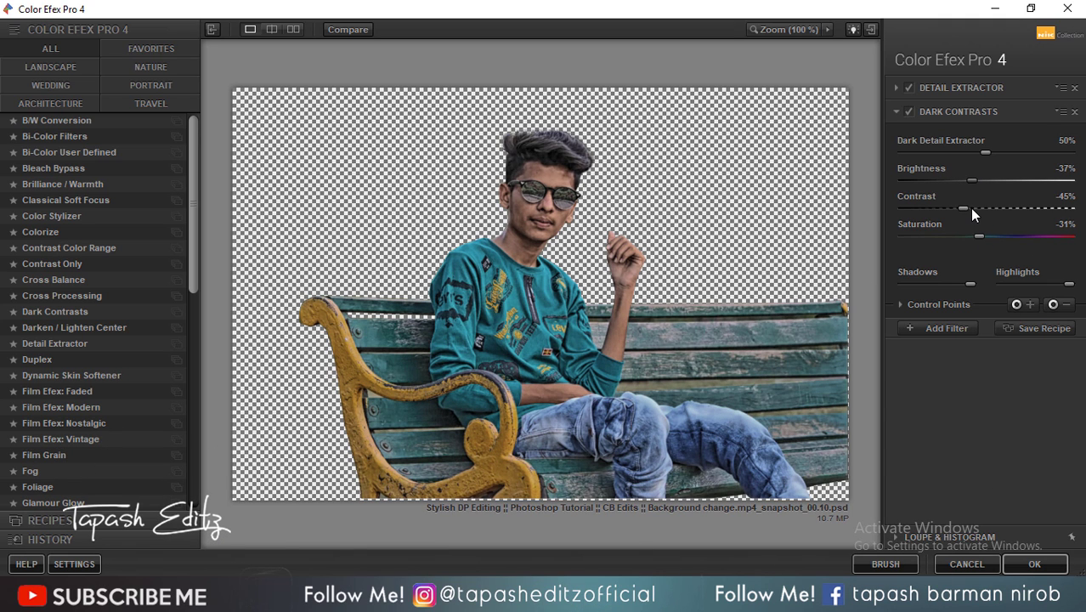
pyautogui.moveTo(979, 236); pyautogui.dragTo(974, 237)
pyautogui.click(935, 327)
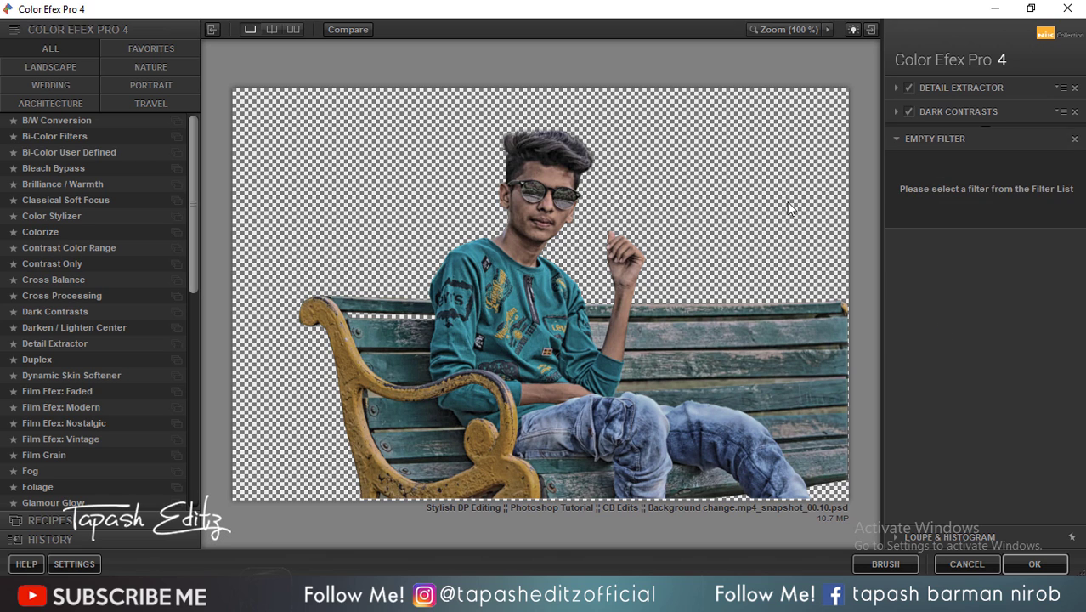
pyautogui.click(961, 567)
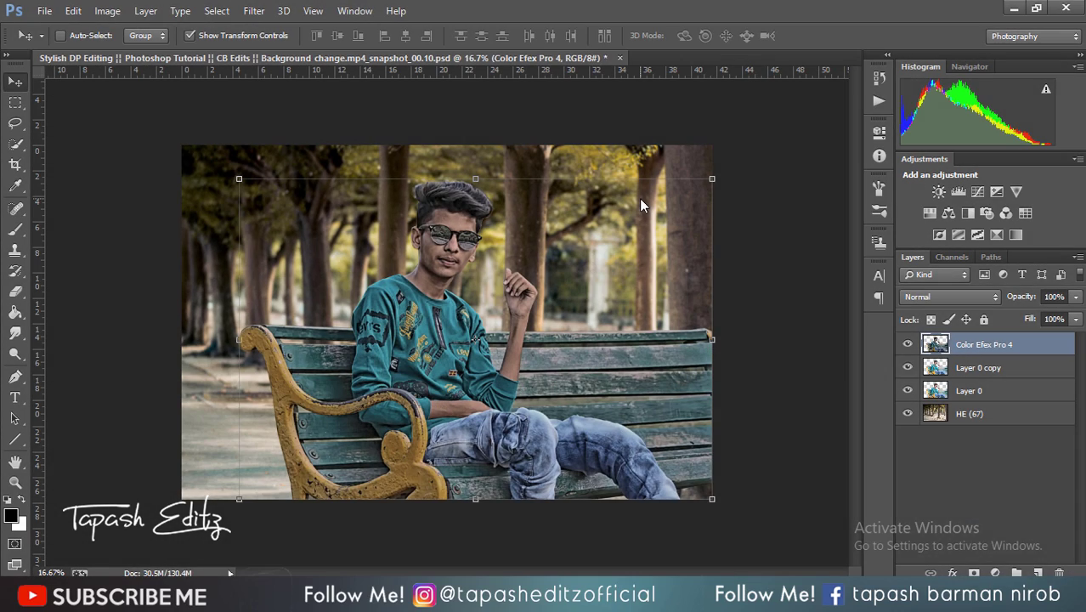
# Mask the gritty effect off the boy's face using a soft black brush at 0% hardness
pyautogui.click(973, 572)
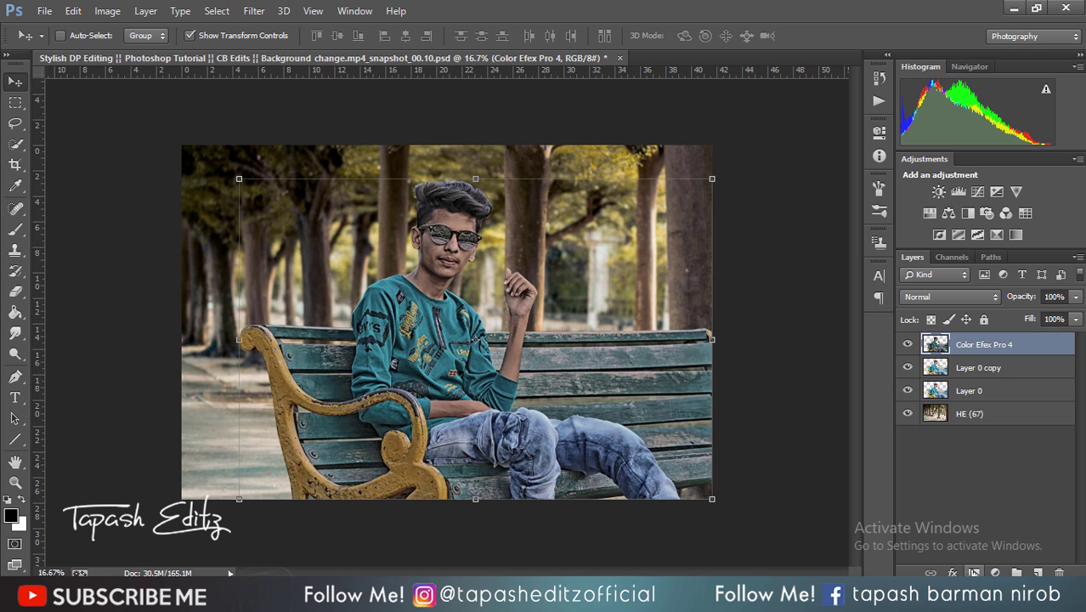
pyautogui.click(15, 230)
pyautogui.click(22, 500)
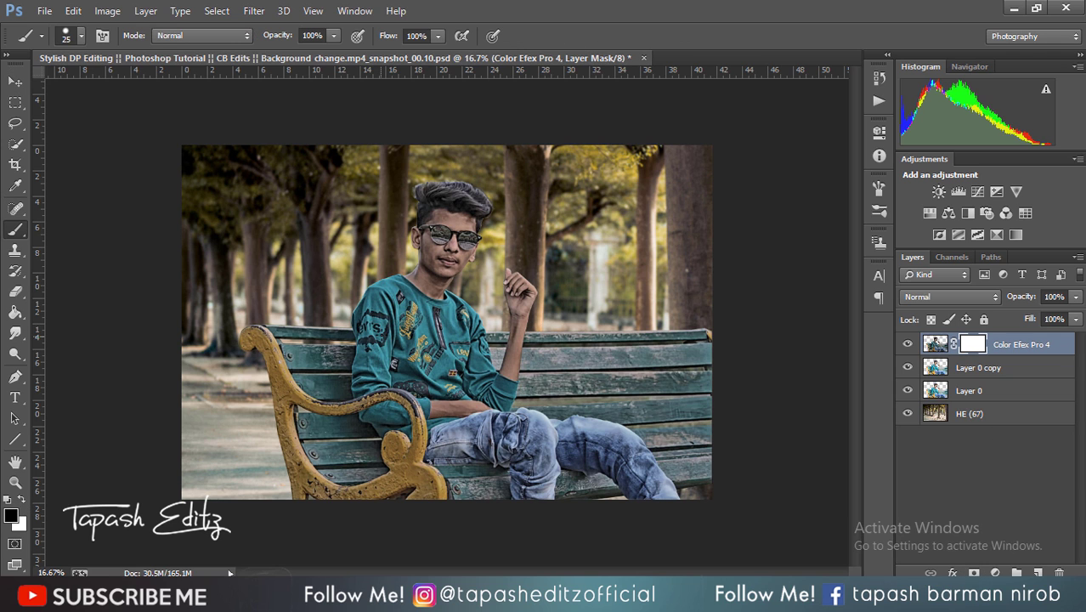
pyautogui.hotkey('ctrl', '+')
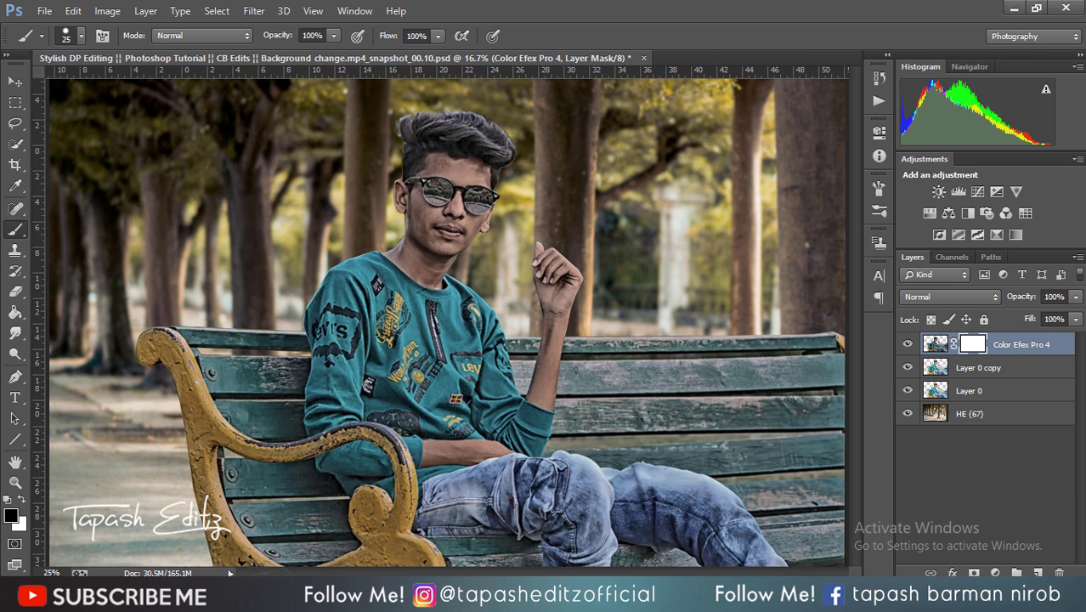
pyautogui.hotkey('ctrl', '+')
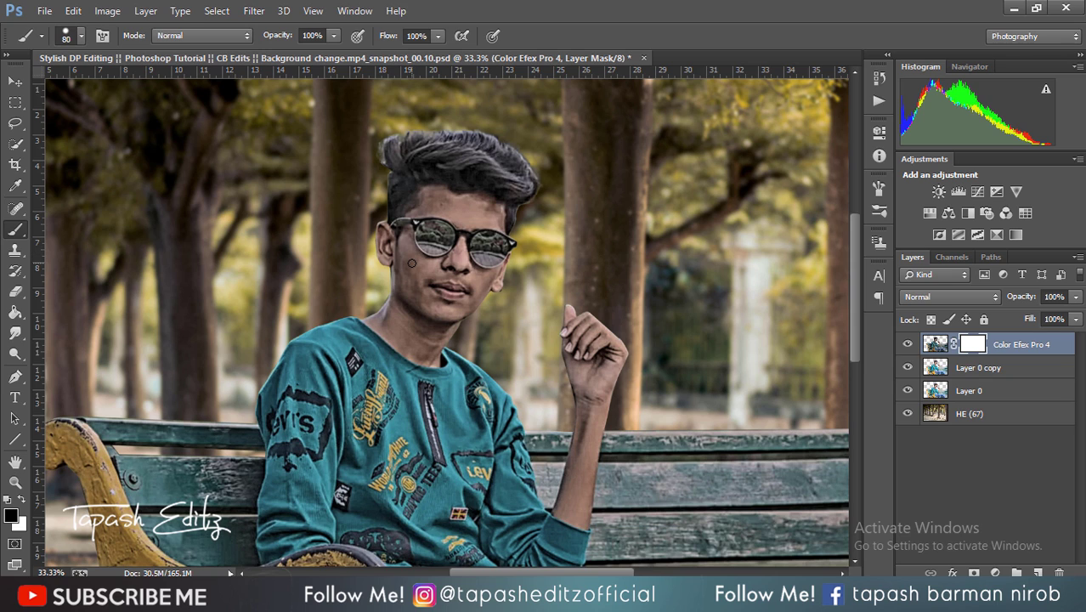
pyautogui.moveTo(411, 264); pyautogui.dragTo(412, 276)
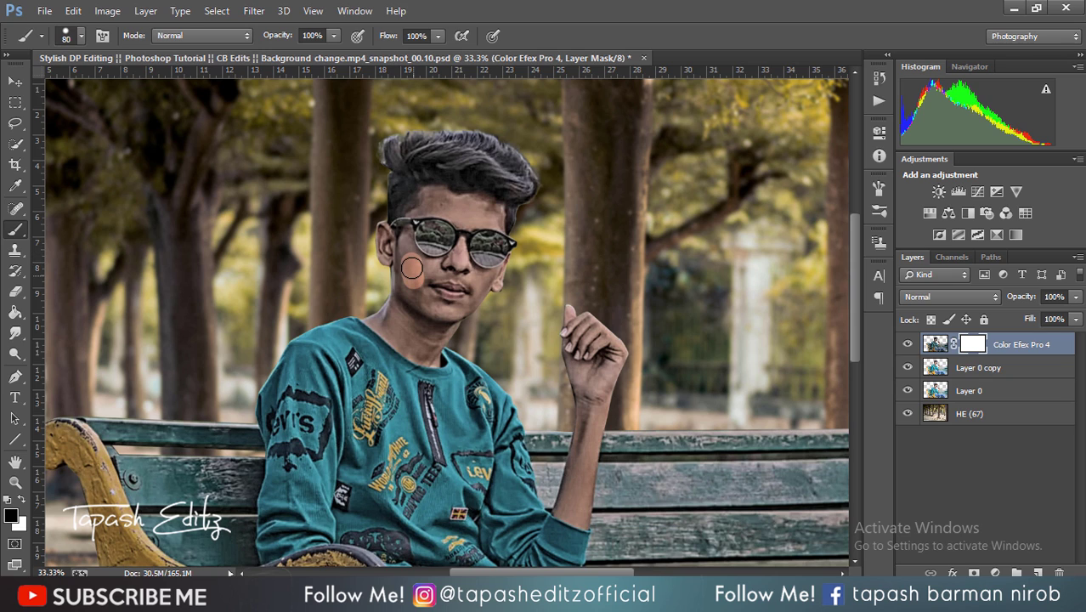
pyautogui.click(67, 36)
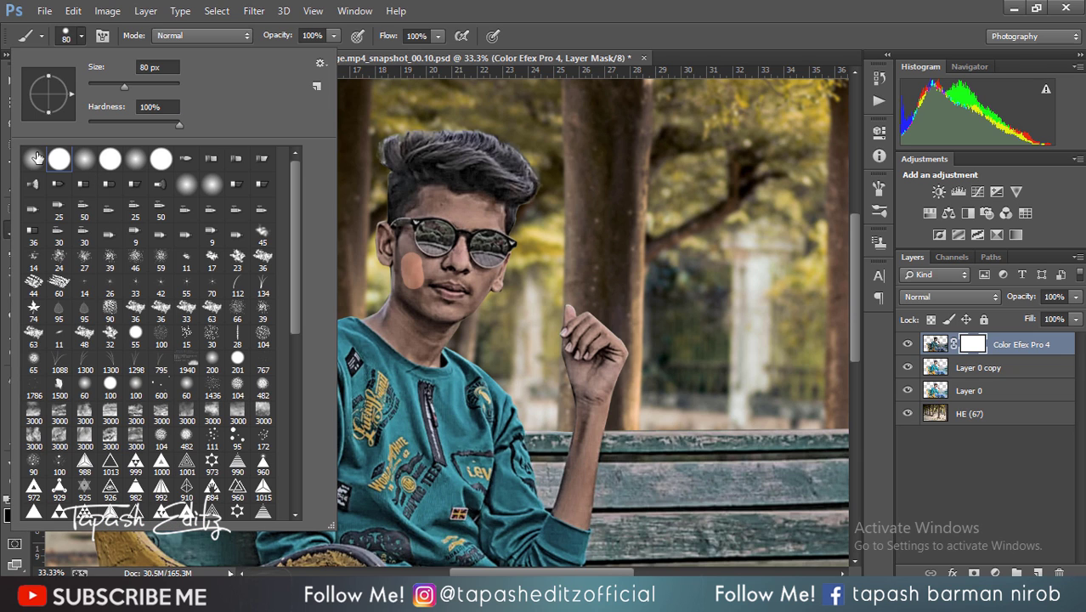
pyautogui.click(34, 158)
pyautogui.click(417, 309)
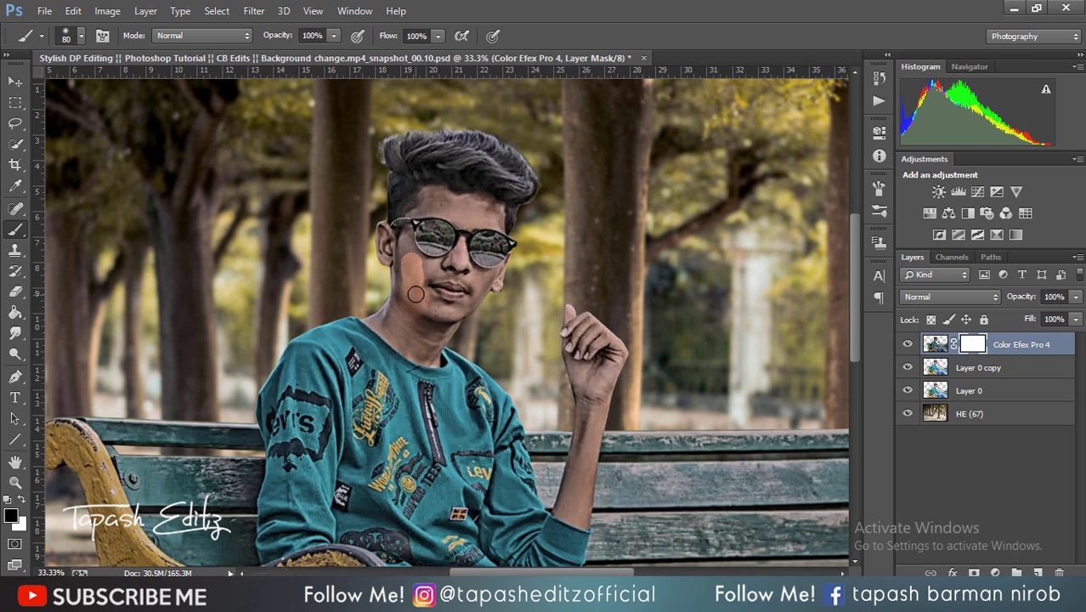
pyautogui.moveTo(415, 294); pyautogui.dragTo(413, 260)
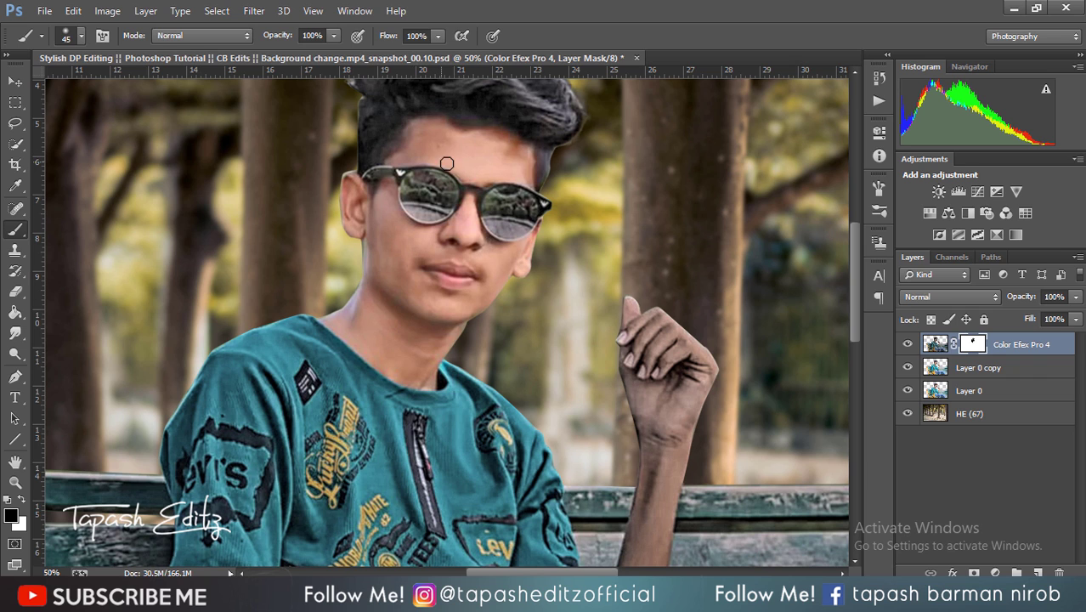
# Mask the effect off the arm and forearm with a larger brush, then apply the mask
pyautogui.moveTo(638, 322); pyautogui.dragTo(669, 400)
pyautogui.scroll(-2, 668, 400)
pyautogui.moveTo(650, 358)
pyautogui.mouseDown()
pyautogui.moveTo(620, 510)
pyautogui.moveTo(634, 527)
pyautogui.mouseUp()
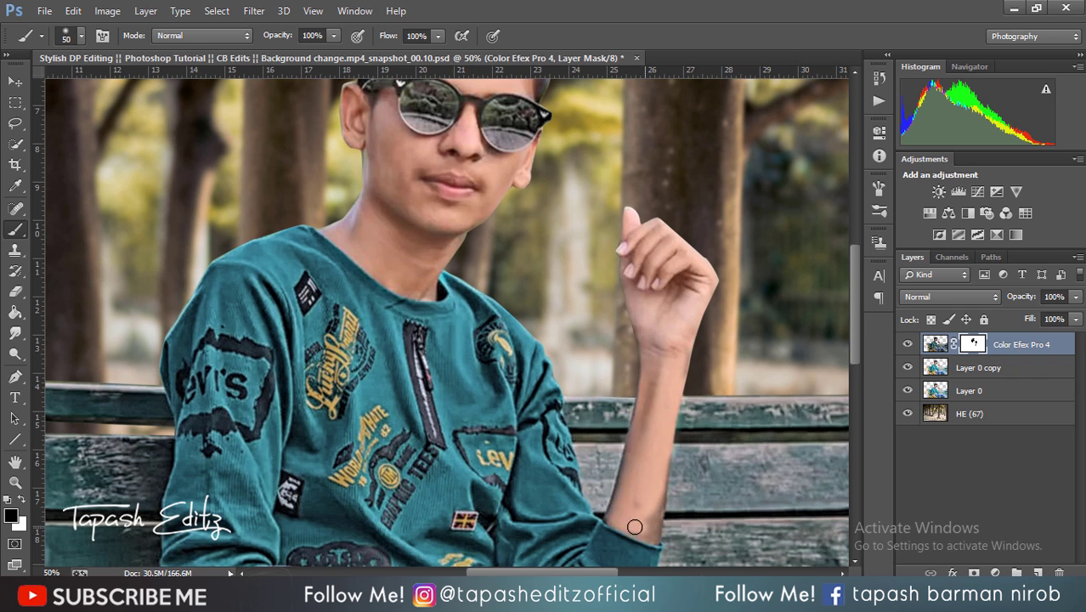
pyautogui.scroll(-1, 635, 527)
pyautogui.scroll(-2, 635, 527)
pyautogui.press(']')
pyautogui.moveTo(544, 459)
pyautogui.mouseDown()
pyautogui.moveTo(399, 459)
pyautogui.moveTo(561, 459)
pyautogui.moveTo(403, 488)
pyautogui.mouseUp()
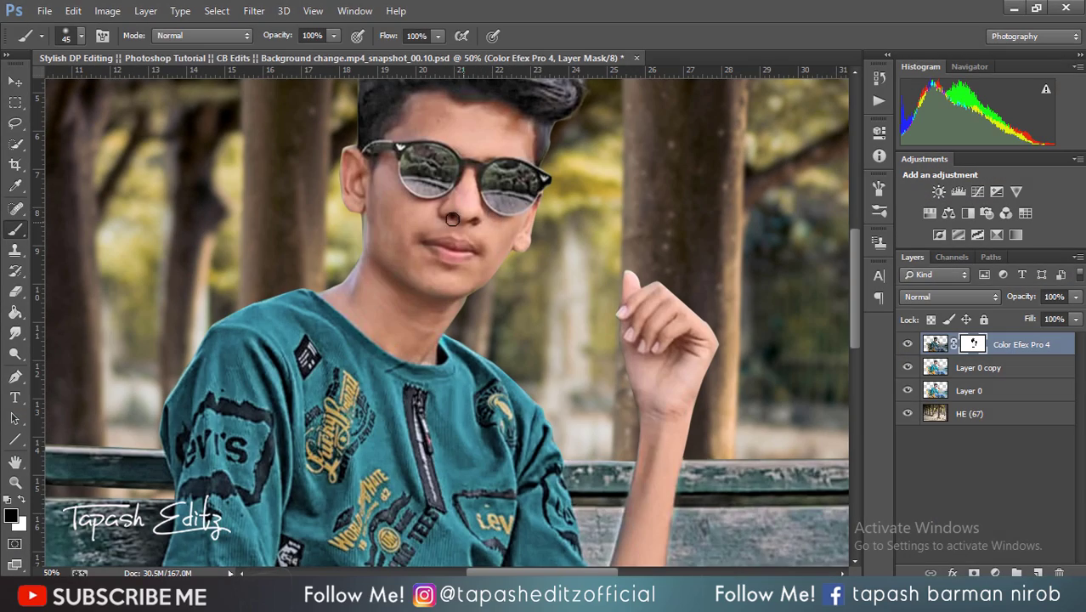
pyautogui.scroll(1, 438, 223)
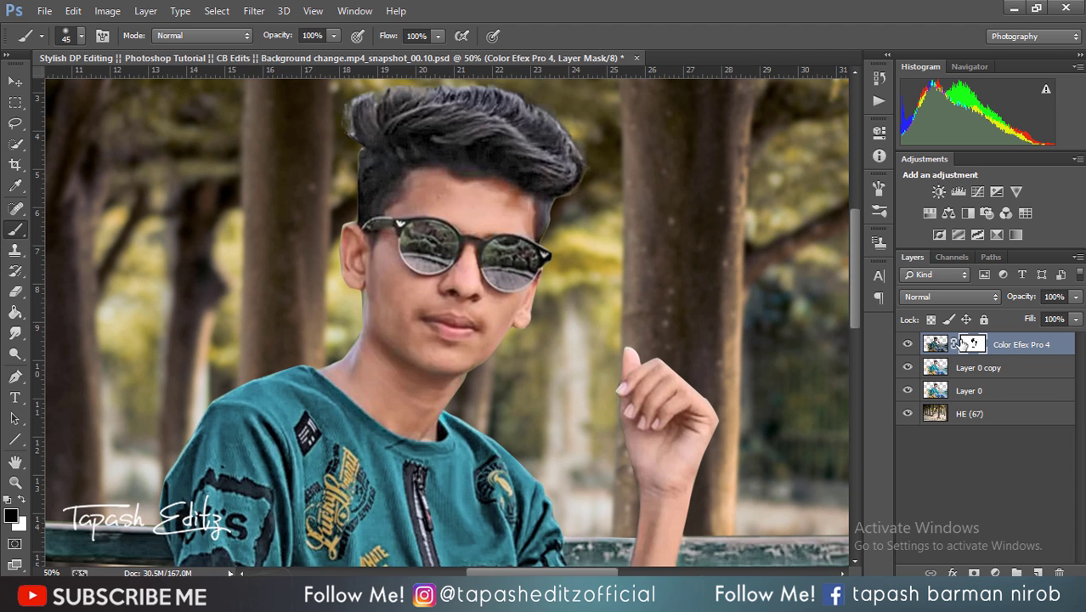
pyautogui.rightClick(971, 343)
pyautogui.click(951, 389)
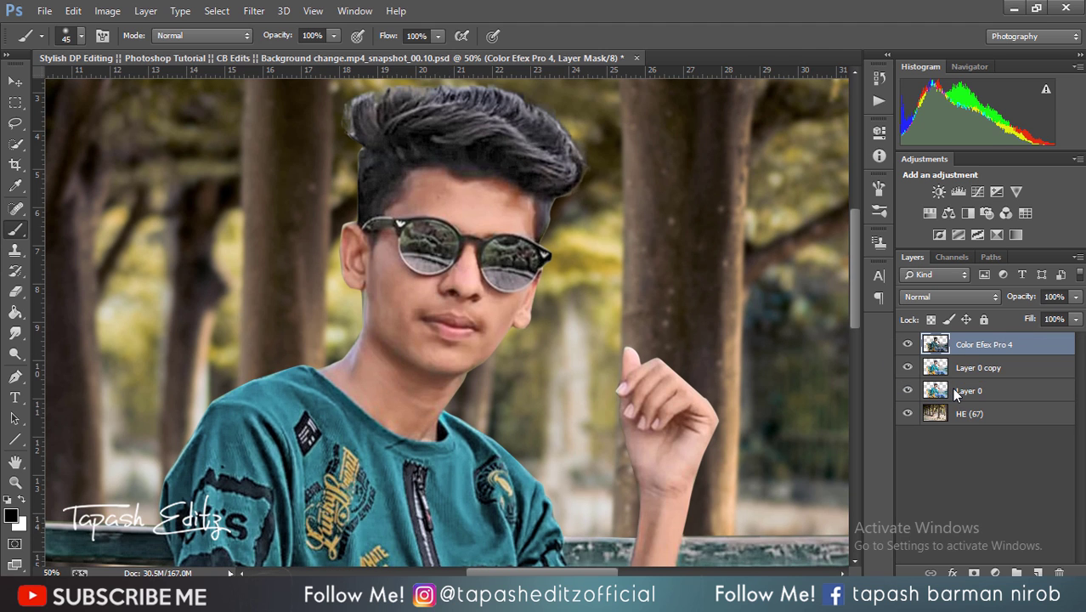
# Boost Contrast +33, Shadows +23 and Clarity +17 in the Camera Raw Filter
pyautogui.hotkey('ctrl', '-')
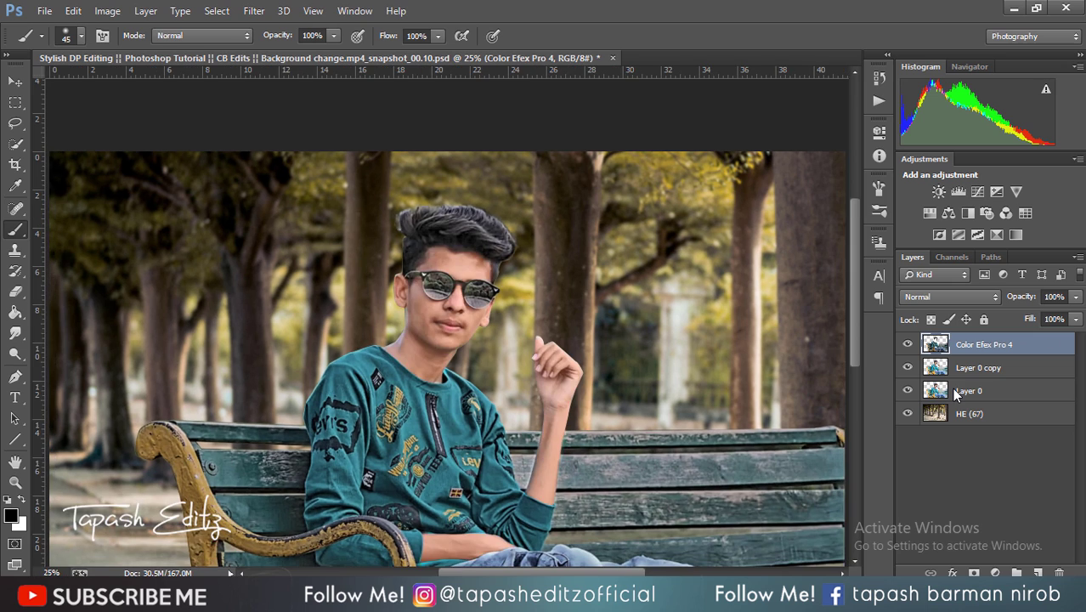
pyautogui.hotkey('ctrl', '-')
pyautogui.hotkey('ctrl', '+')
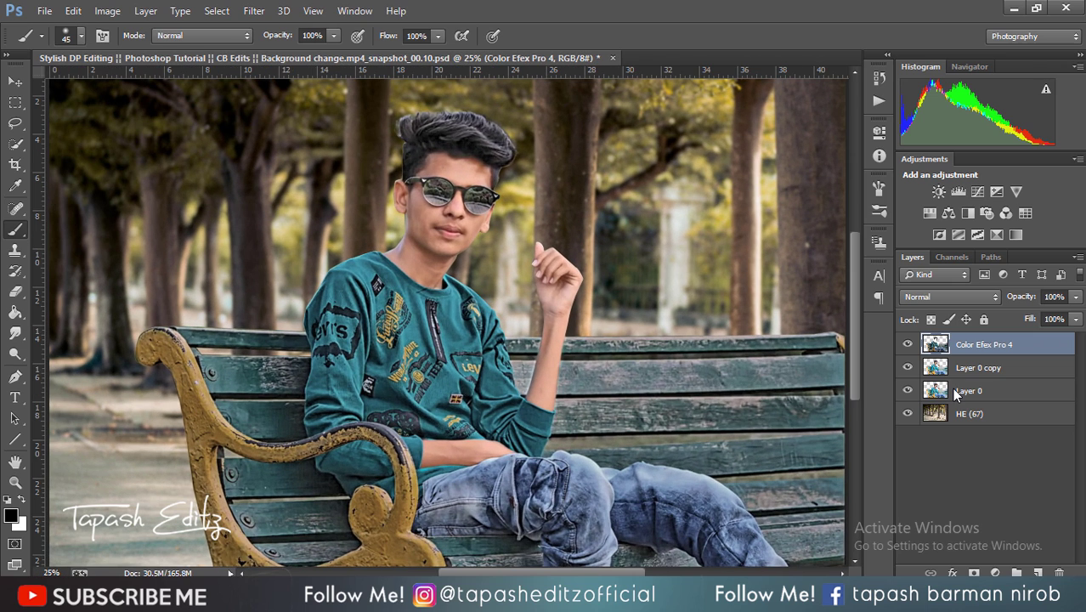
pyautogui.click(253, 10)
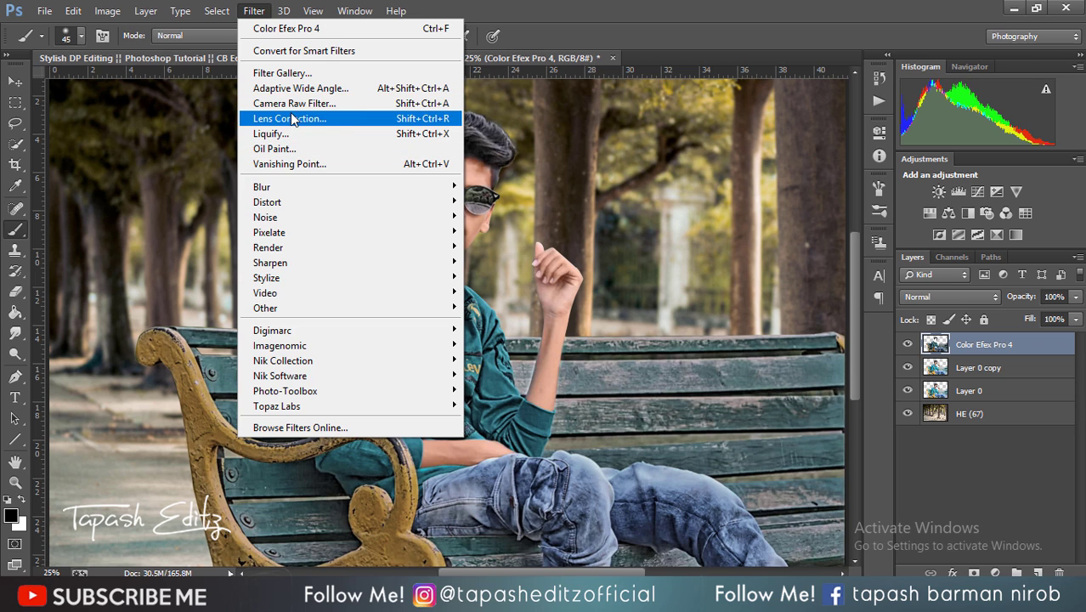
pyautogui.click(289, 103)
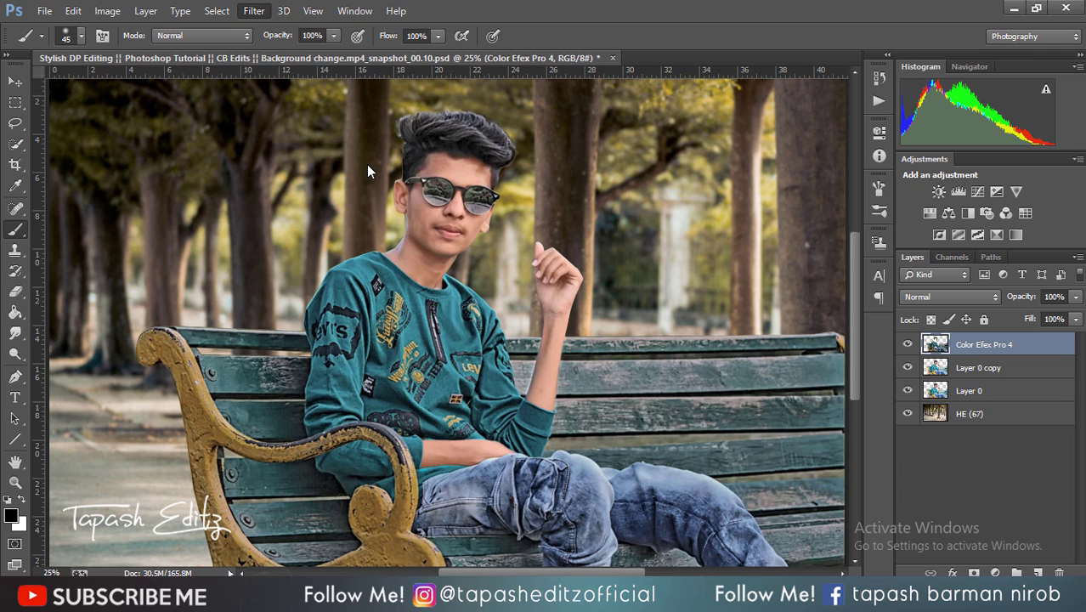
pyautogui.hotkey('ctrl', 'shift', 'a')
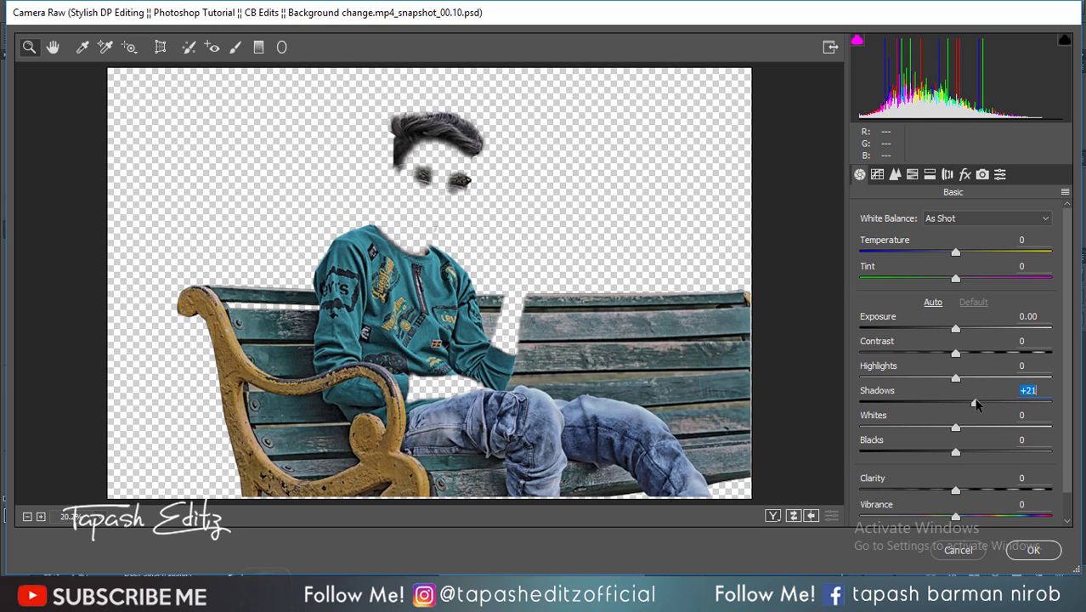
pyautogui.moveTo(975, 404); pyautogui.dragTo(978, 404)
pyautogui.moveTo(955, 491); pyautogui.dragTo(973, 494)
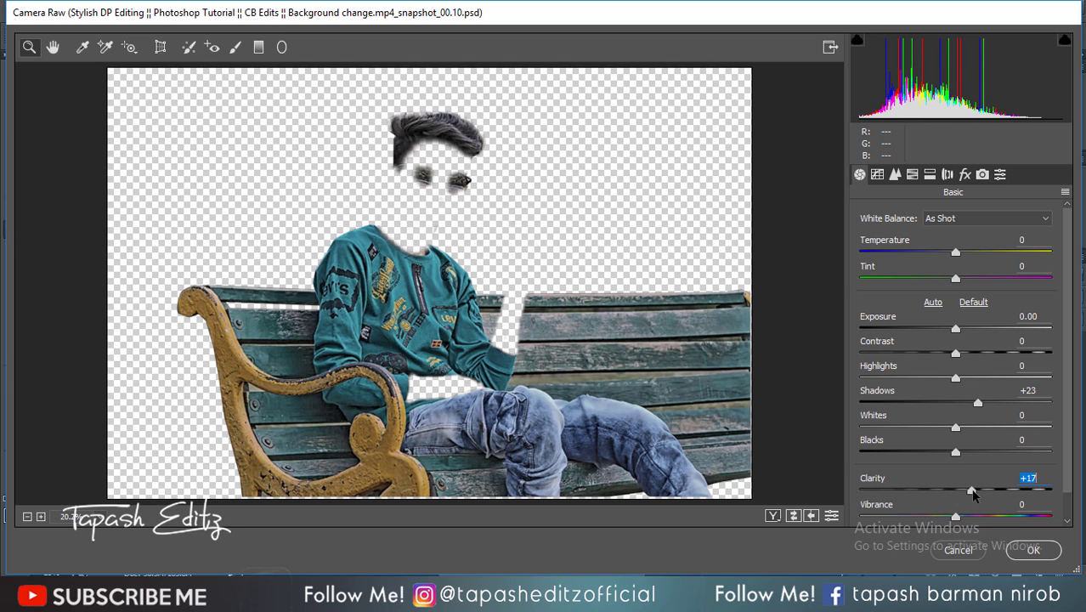
pyautogui.moveTo(954, 352); pyautogui.dragTo(986, 355)
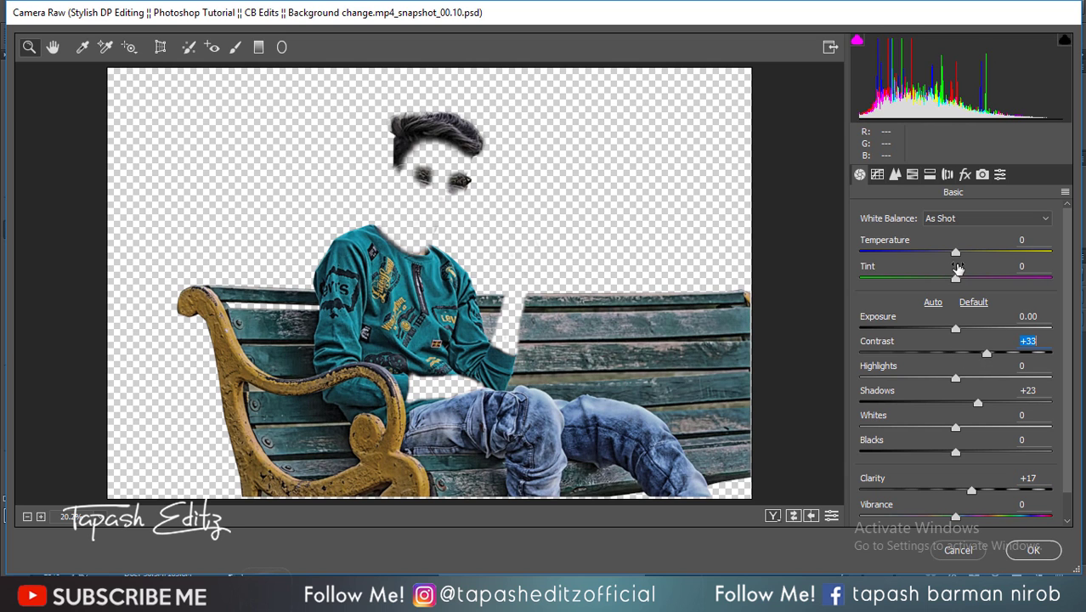
pyautogui.click(1032, 550)
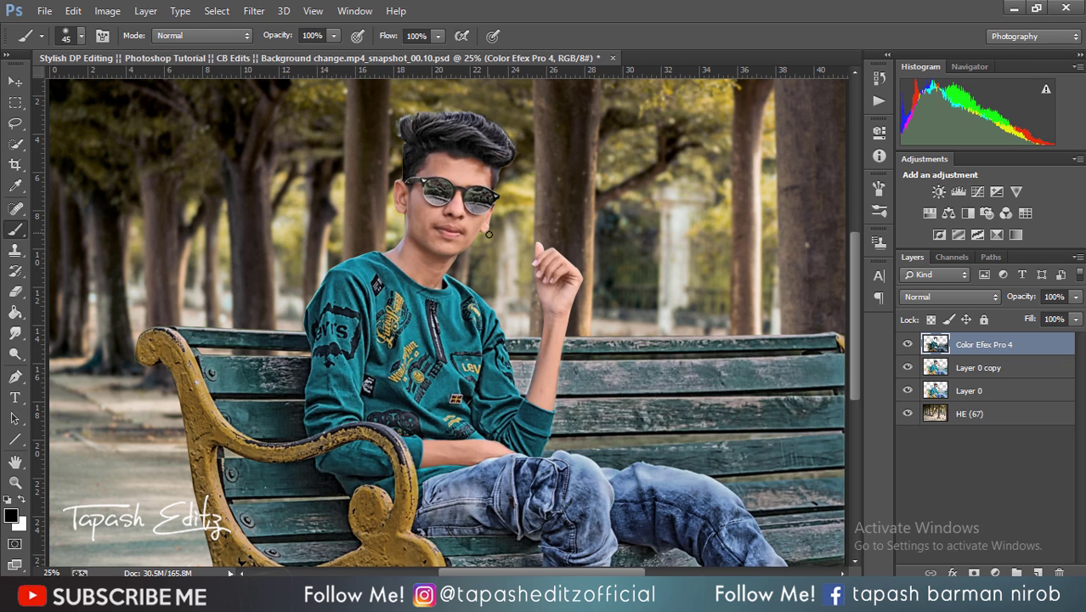
# Give Layer 0 Camera Raw HSL tweaks: Oranges luminance +45, Reds +8, Oranges saturation −2
pyautogui.click(960, 394)
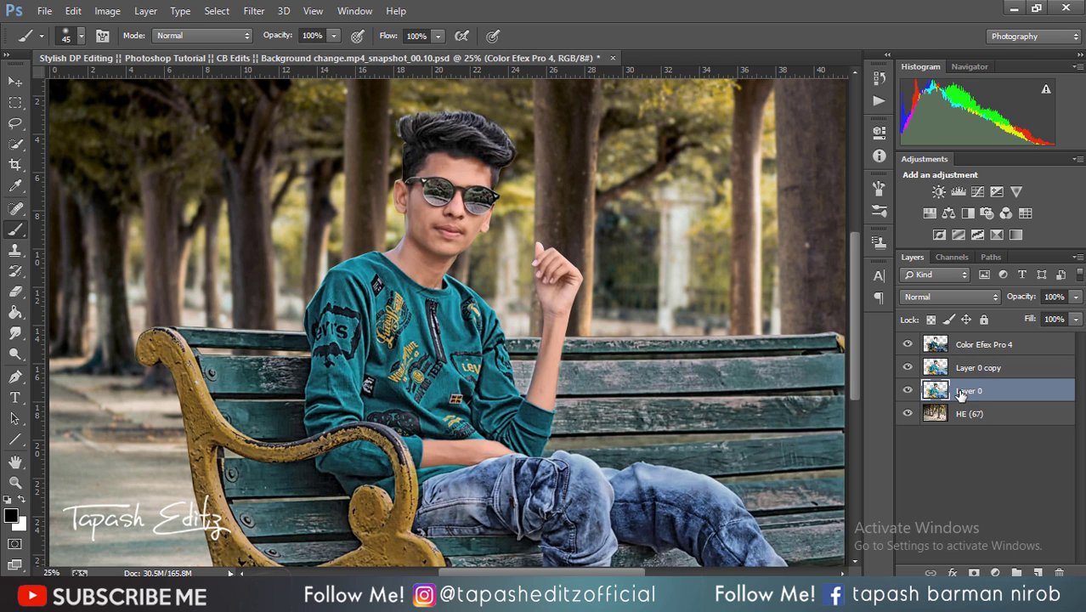
pyautogui.click(254, 10)
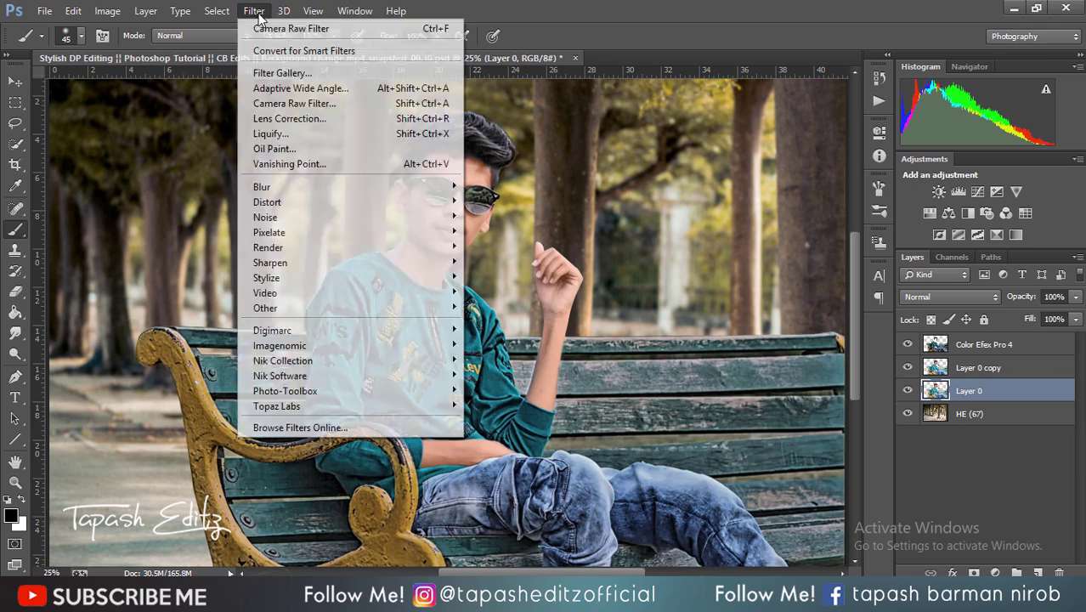
pyautogui.click(291, 104)
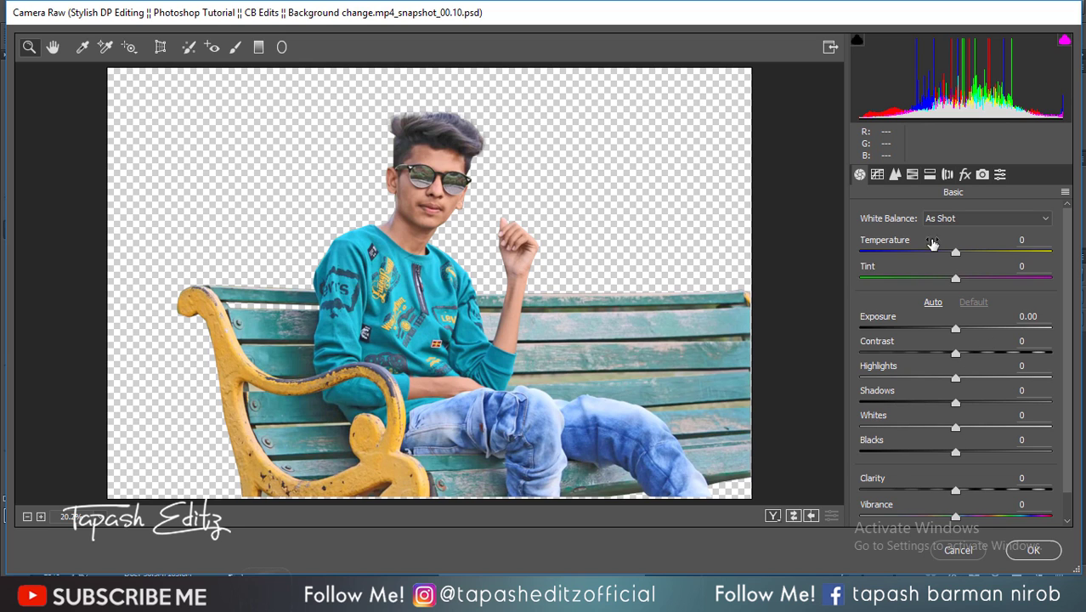
pyautogui.click(912, 174)
pyautogui.click(959, 238)
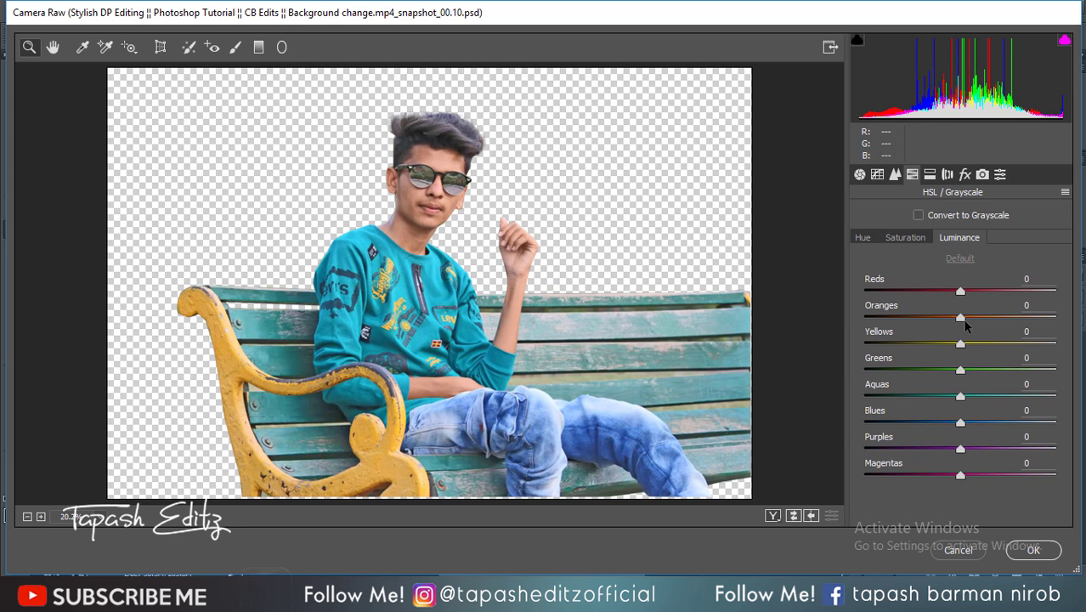
pyautogui.moveTo(965, 324); pyautogui.dragTo(1002, 326)
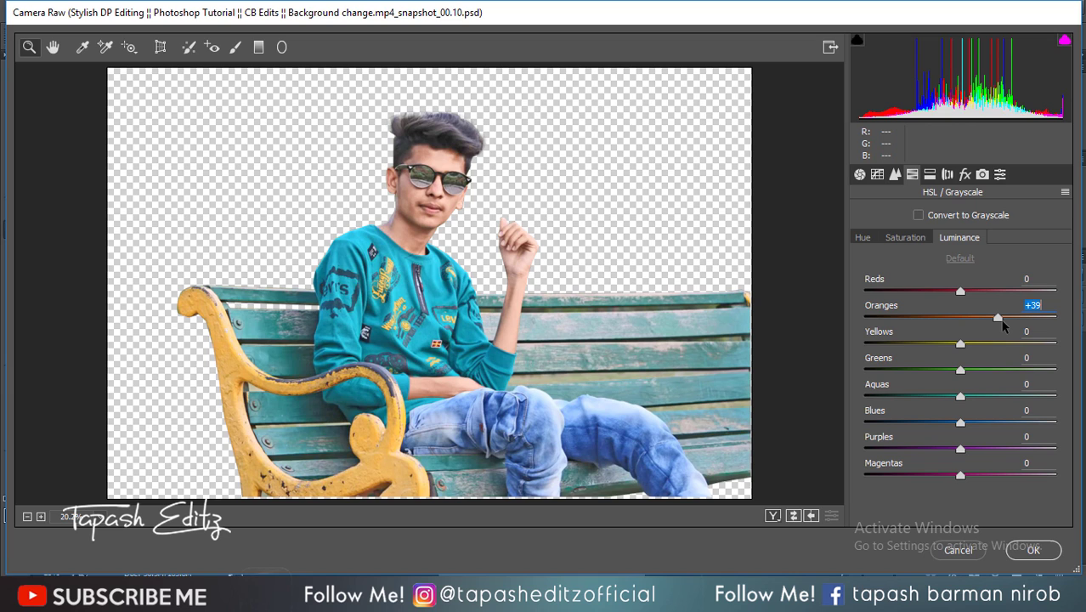
pyautogui.click(907, 238)
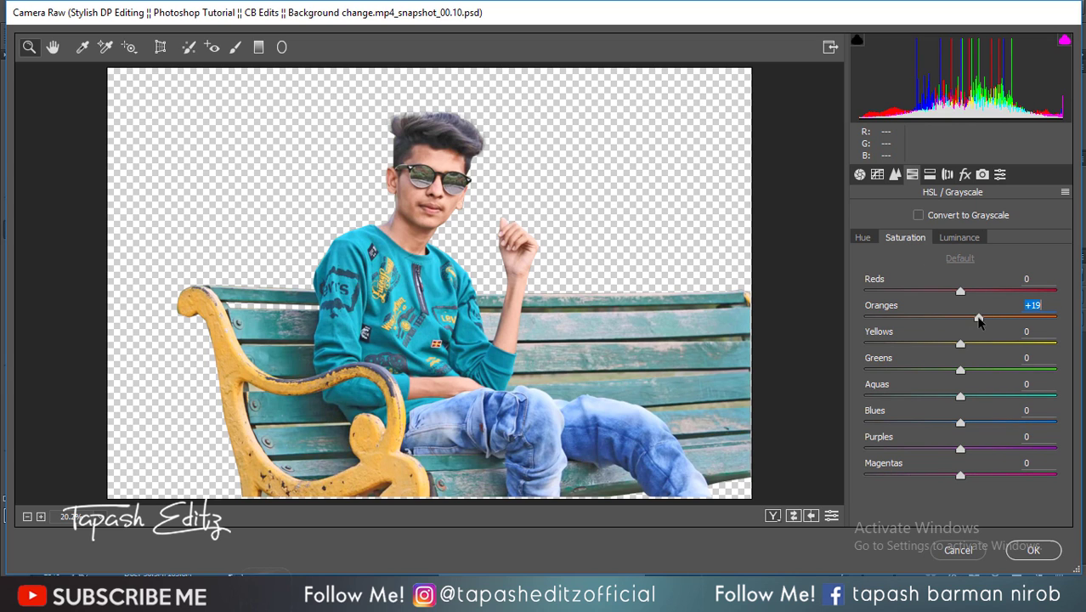
pyautogui.moveTo(977, 321)
pyautogui.mouseDown()
pyautogui.moveTo(959, 319)
pyautogui.moveTo(1003, 321)
pyautogui.mouseUp()
pyautogui.click(958, 238)
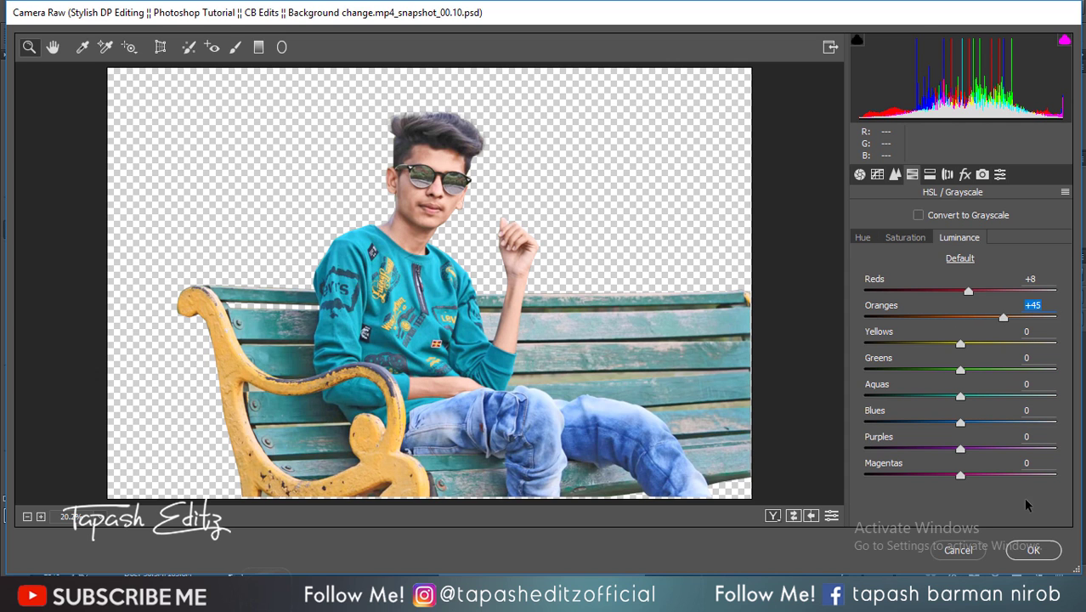
pyautogui.click(1033, 549)
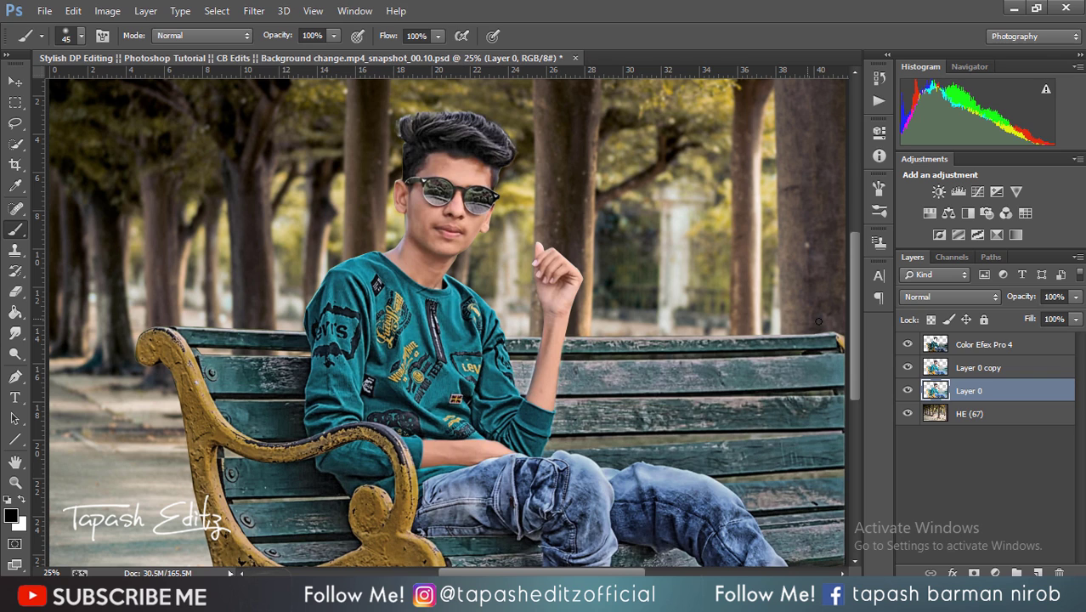
pyautogui.click(943, 373)
# Add a new Layer 1 and paint sampled forehead skin tone over the hairline
pyautogui.click(255, 11)
pyautogui.click(272, 29)
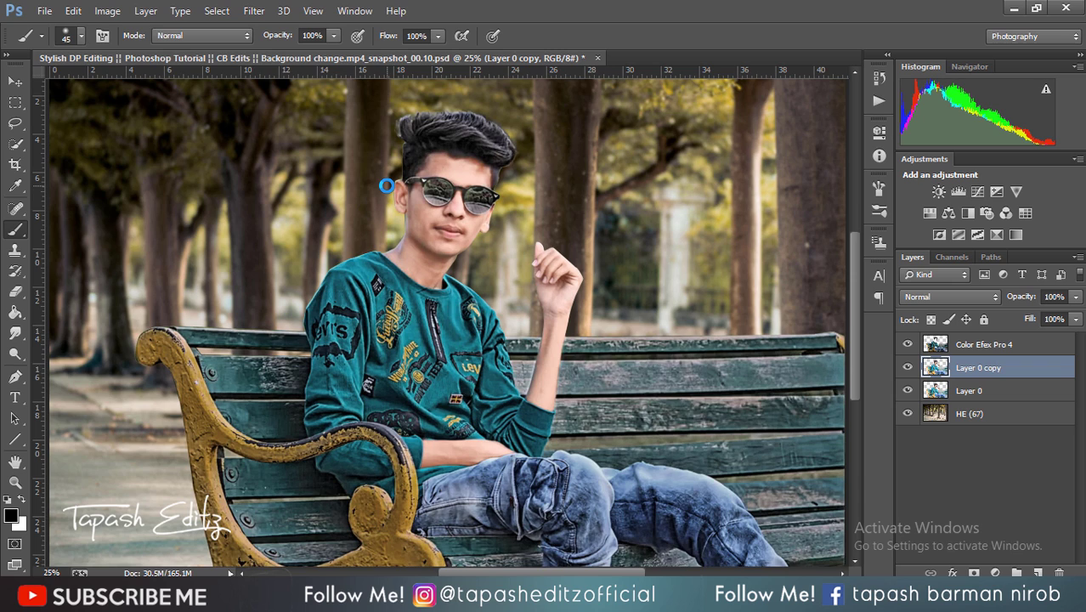
pyautogui.scroll(2, 386, 186)
pyautogui.scroll(1, 381, 186)
pyautogui.scroll(-1, 387, 182)
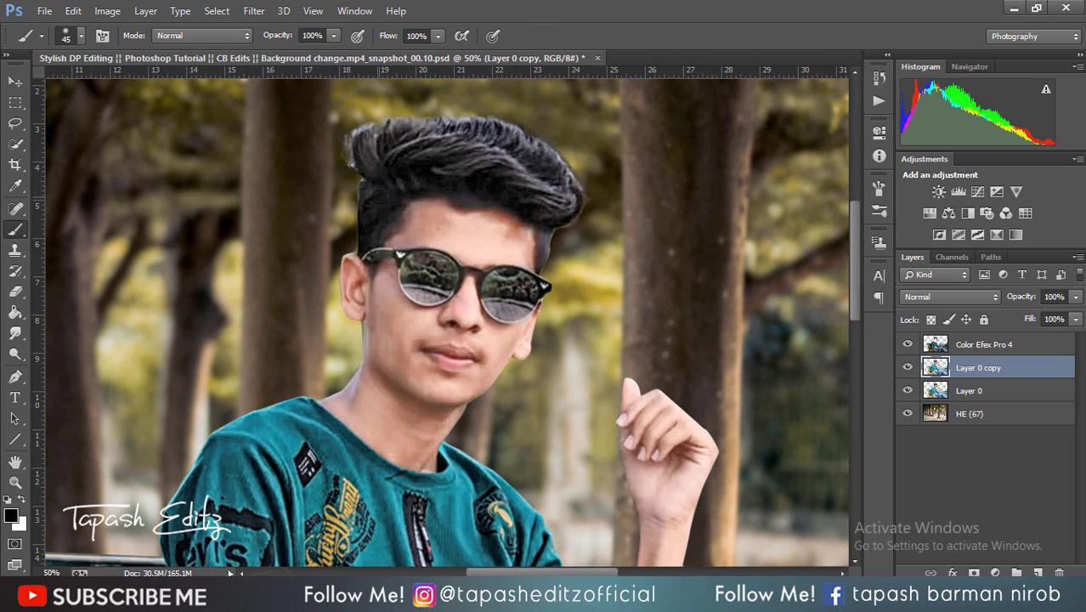
pyautogui.click(1037, 571)
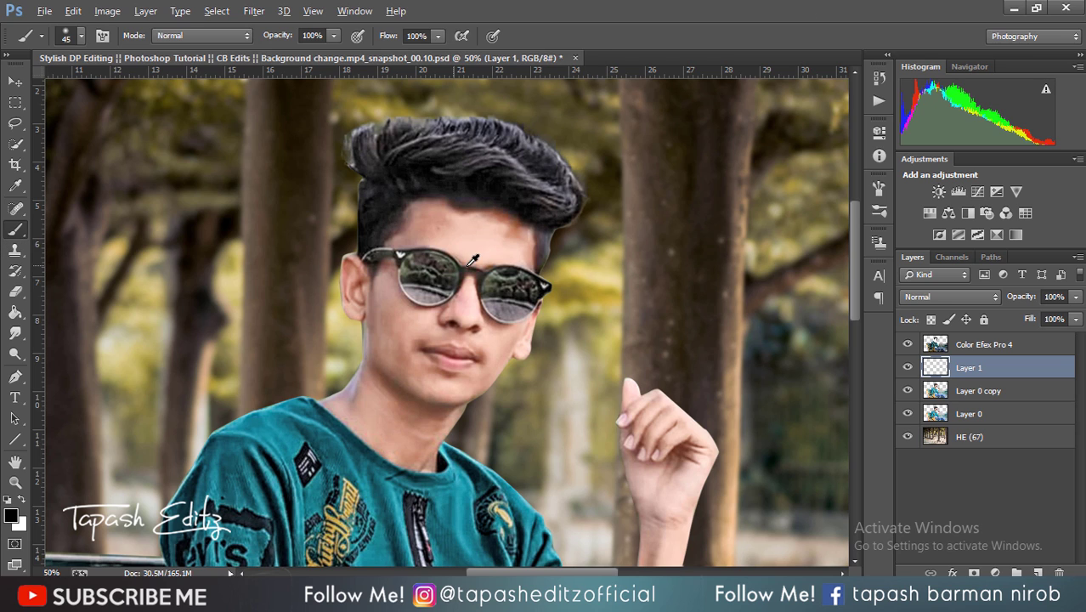
pyautogui.keyDown('alt'); pyautogui.click(483, 238); pyautogui.keyUp('alt')
pyautogui.moveTo(514, 233)
pyautogui.mouseDown()
pyautogui.moveTo(455, 233)
pyautogui.moveTo(444, 218)
pyautogui.moveTo(412, 235)
pyautogui.moveTo(442, 212)
pyautogui.moveTo(420, 235)
pyautogui.moveTo(481, 243)
pyautogui.mouseUp()
# Lower Layer 1's opacity to 51% and sample another skin tone from the face
pyautogui.click(1076, 319)
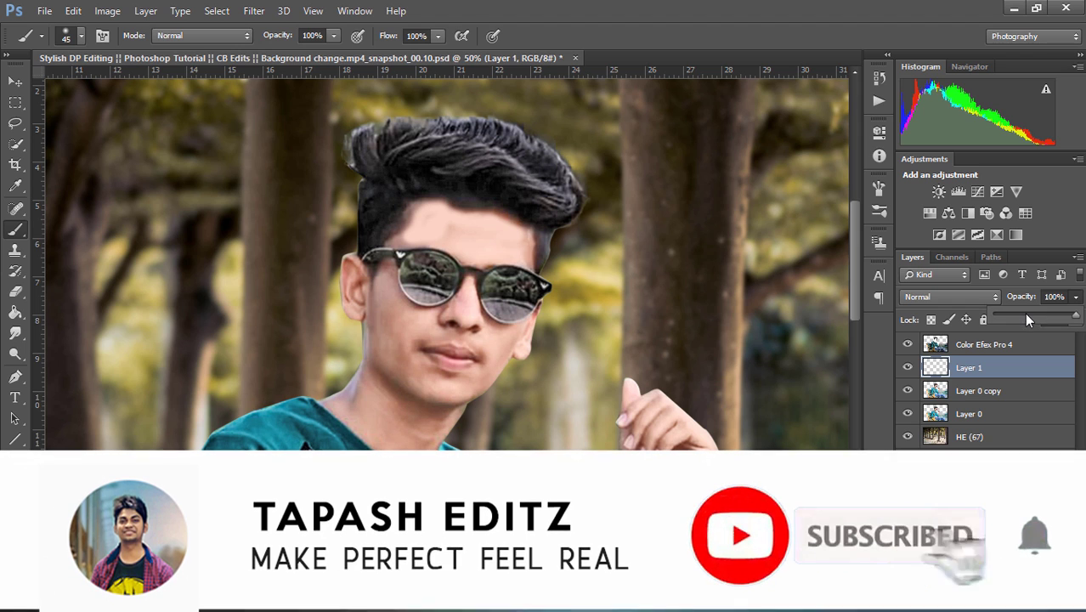
pyautogui.click(1033, 313)
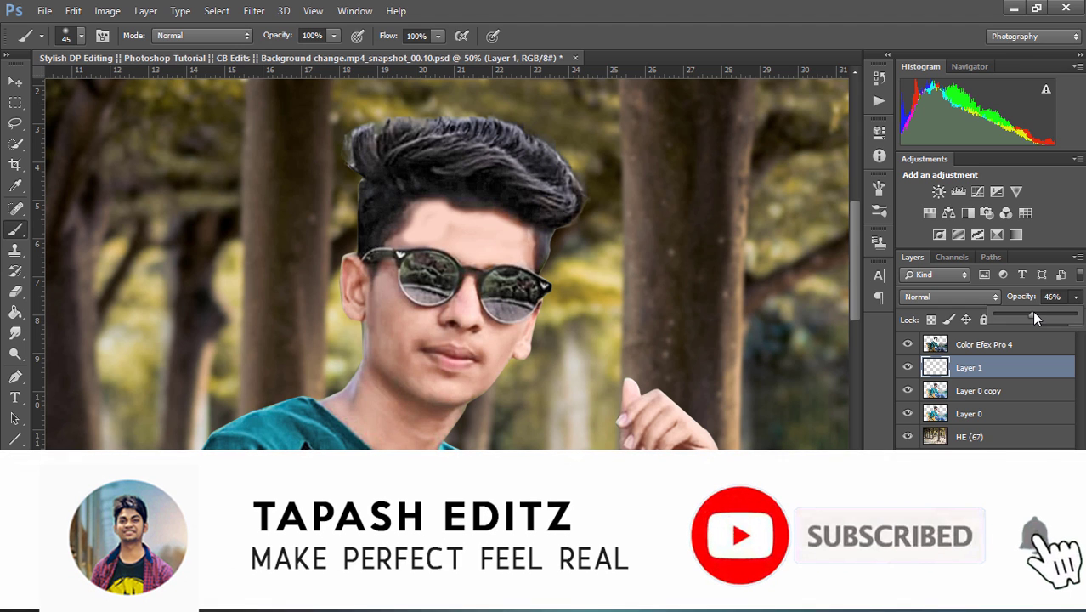
pyautogui.click(406, 244)
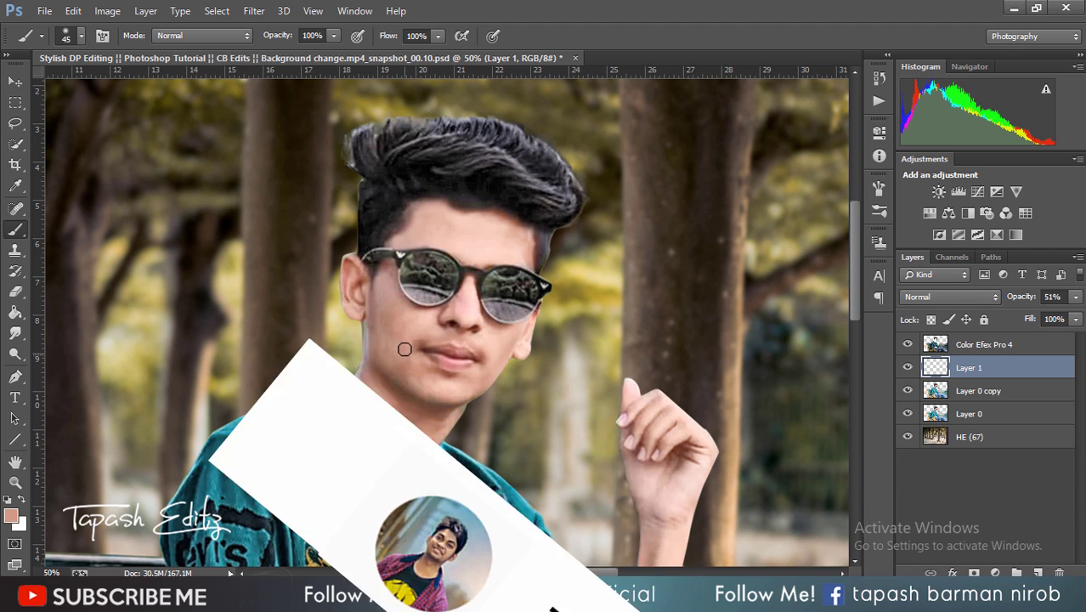
pyautogui.keyDown('alt'); pyautogui.click(412, 338); pyautogui.keyUp('alt')
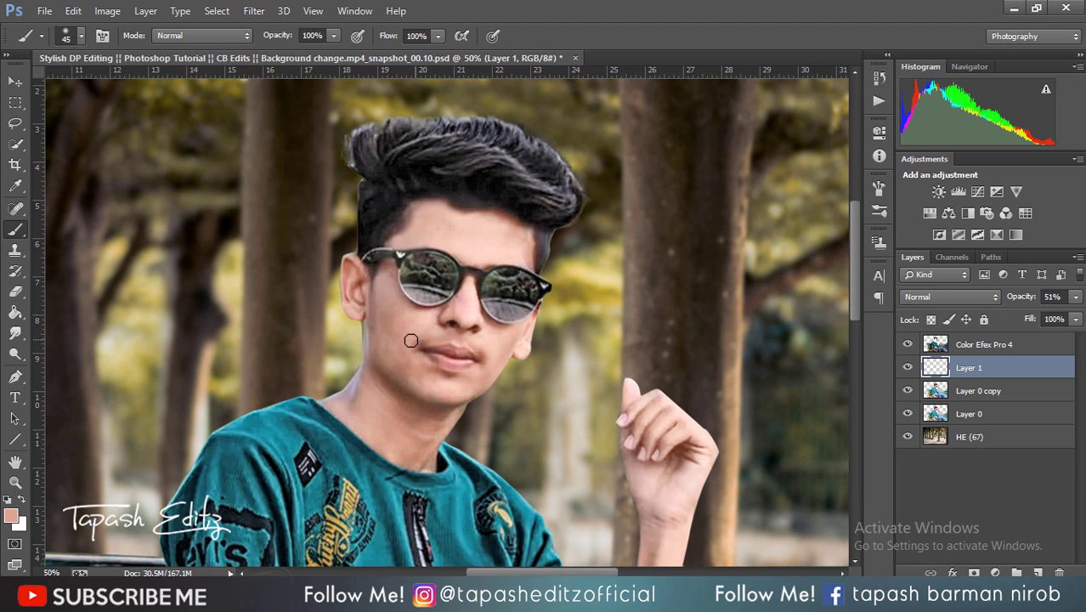
# Set the Smudge tool to the 65 px tip enlarged to 80 px at 19% strength, and select Layer 0 copy
pyautogui.click(15, 333)
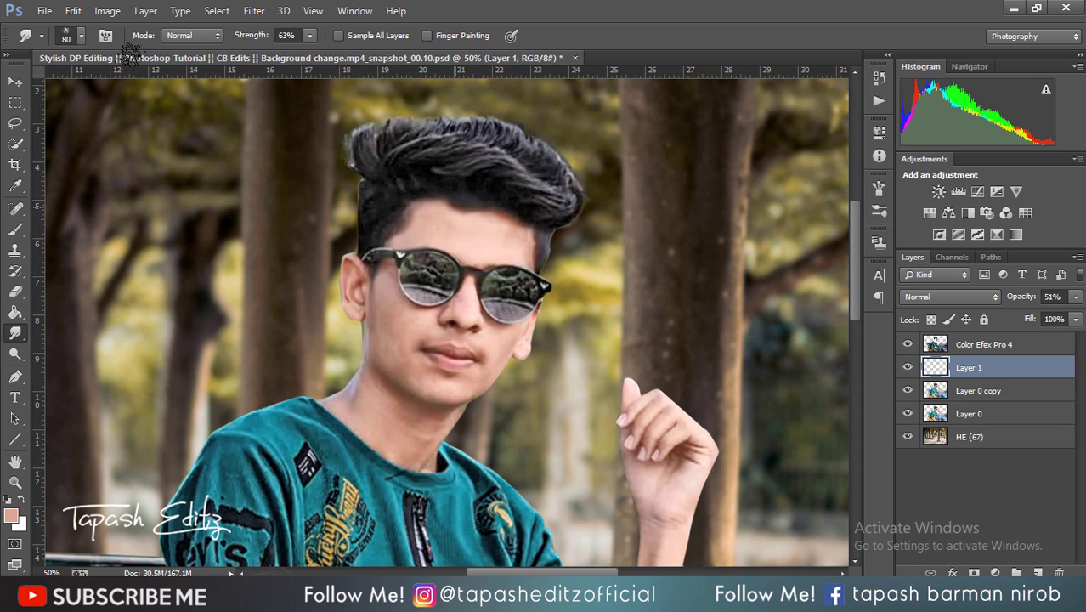
pyautogui.click(68, 38)
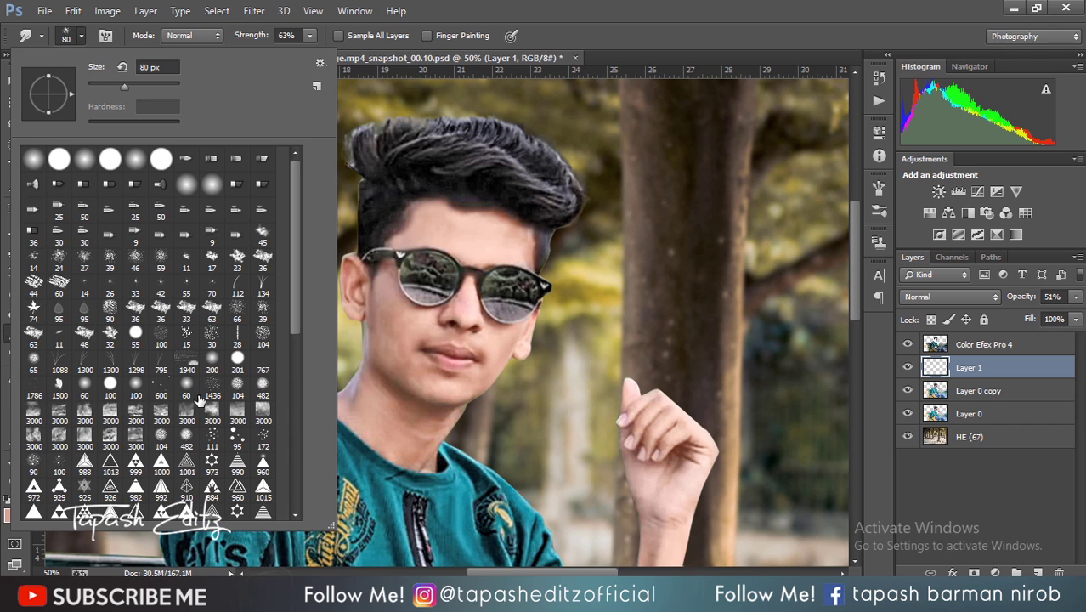
pyautogui.scroll(-3, 161, 393)
pyautogui.scroll(-2, 157, 393)
pyautogui.scroll(5, 153, 391)
pyautogui.click(34, 360)
pyautogui.click(435, 228)
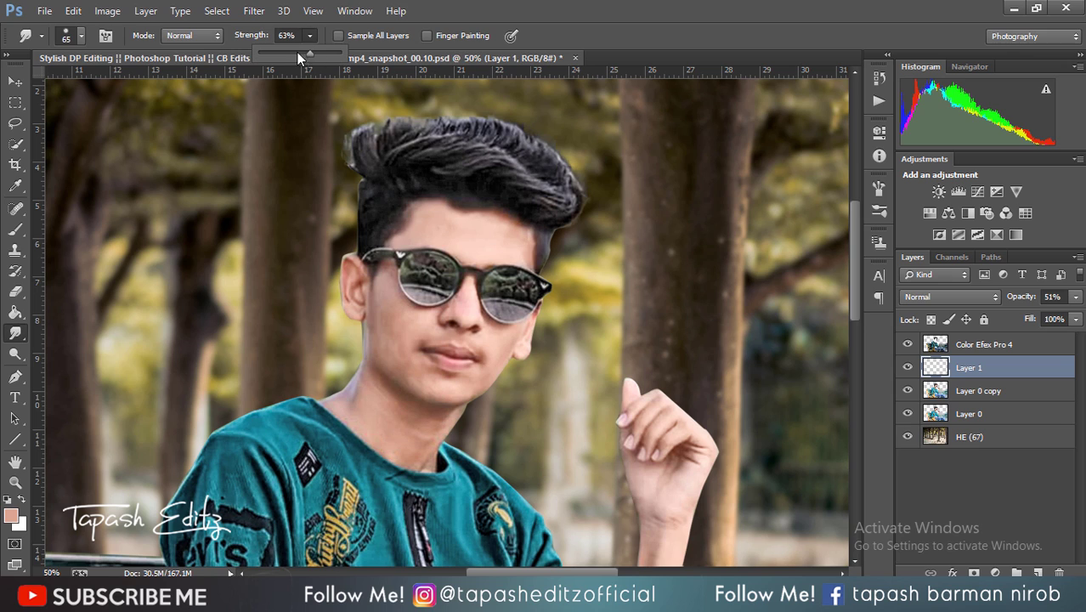
pyautogui.moveTo(274, 54); pyautogui.dragTo(270, 54)
pyautogui.press(']')
pyautogui.press(']')
pyautogui.press(']')
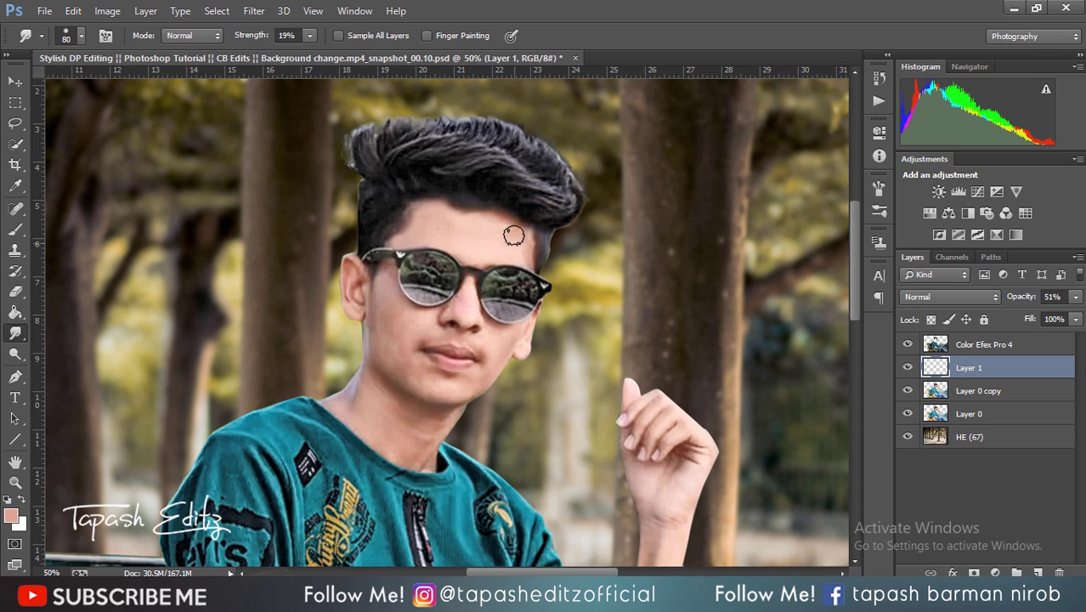
pyautogui.click(1001, 390)
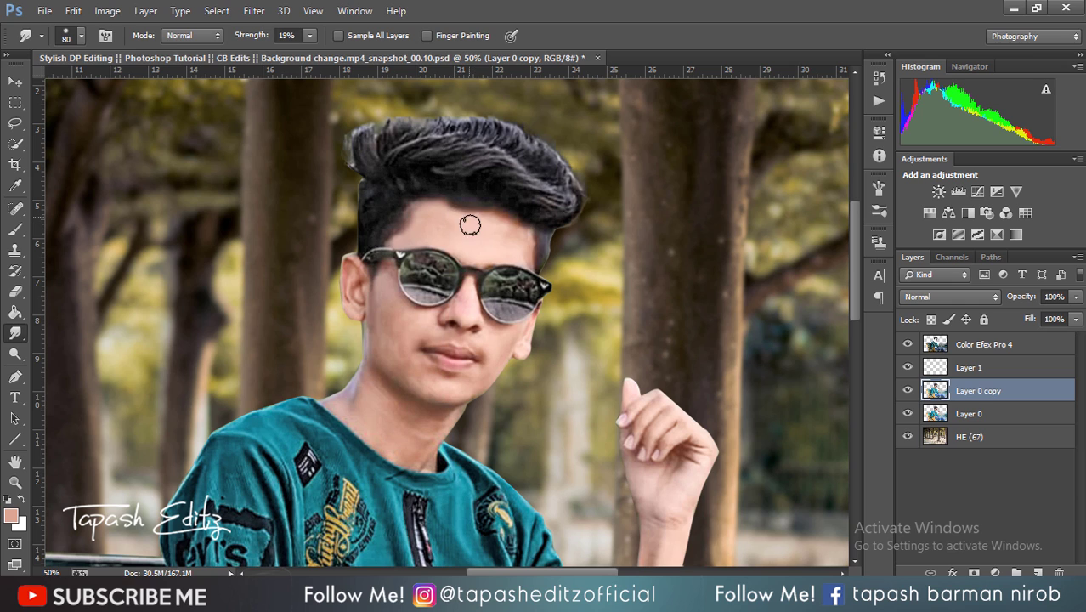
# Resize the smudge brush back to 80 px and raise Smudge strength to 52%
pyautogui.press(']')
pyautogui.press(']')
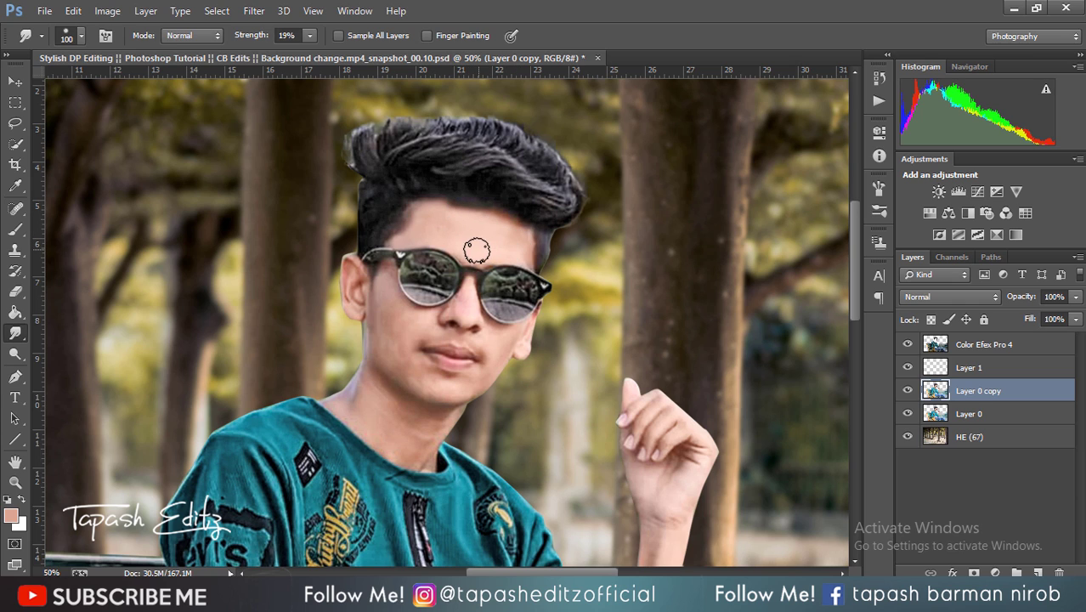
pyautogui.press('[')
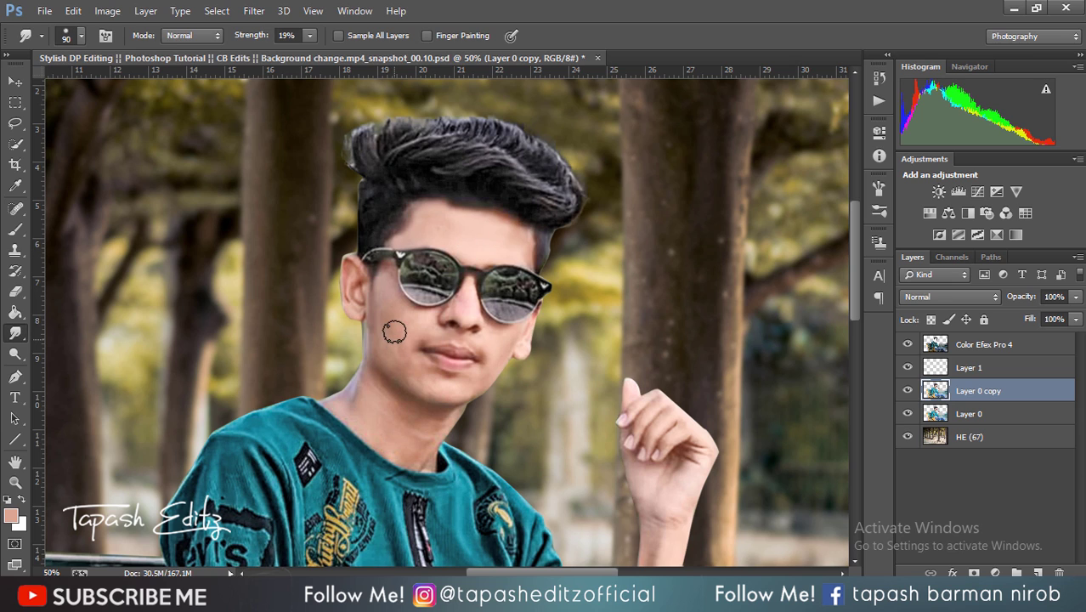
pyautogui.press('[')
pyautogui.press('[')
pyautogui.scroll(-3, 583, 417)
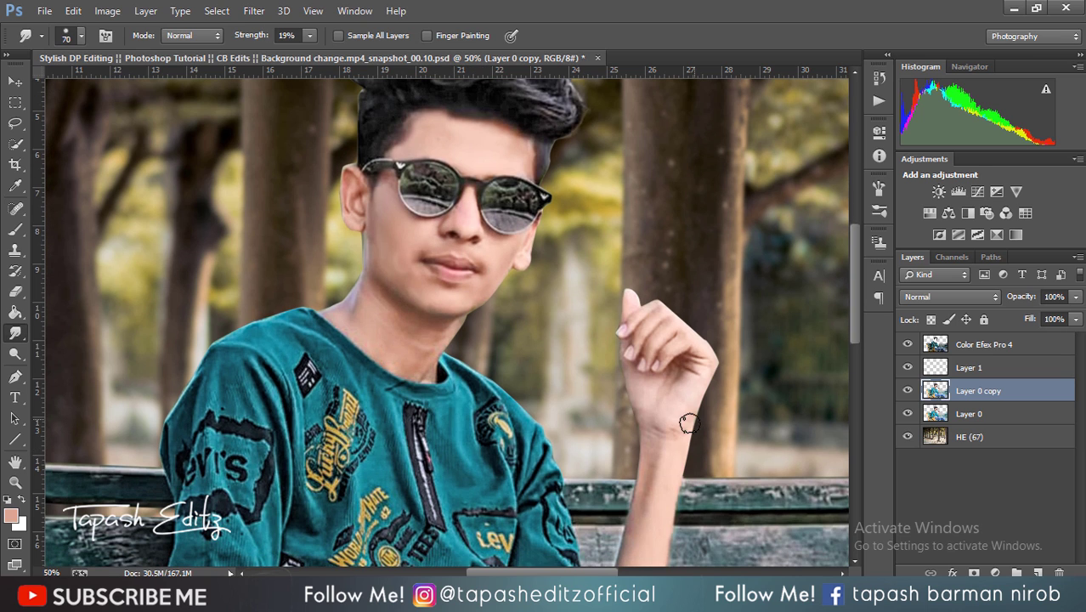
pyautogui.press(']')
pyautogui.press(']')
pyautogui.press(']')
pyautogui.scroll(-3, 651, 501)
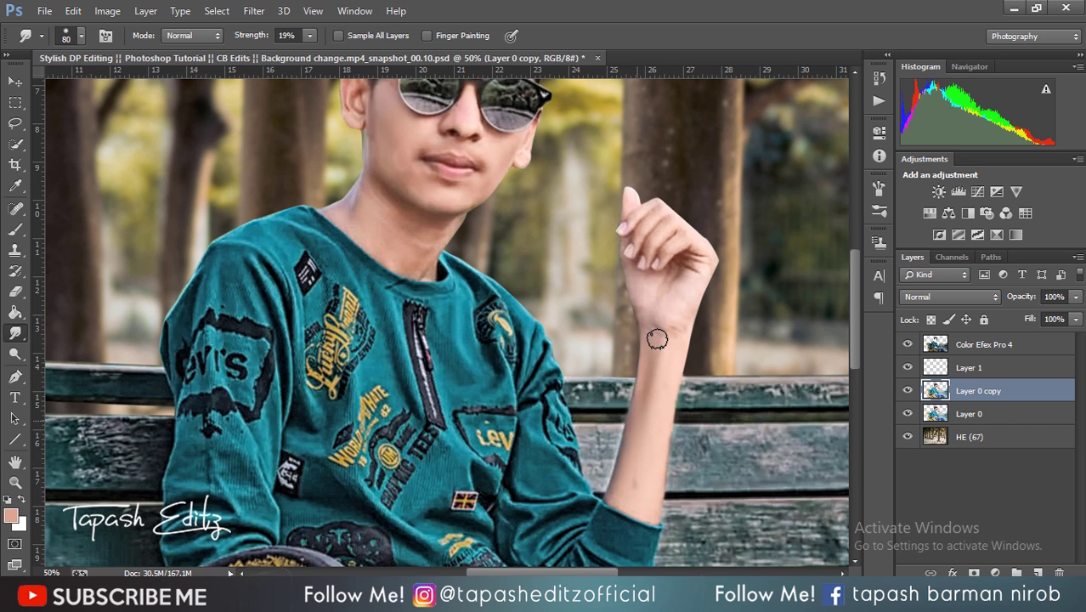
pyautogui.scroll(-2, 332, 148)
pyautogui.scroll(2, 332, 149)
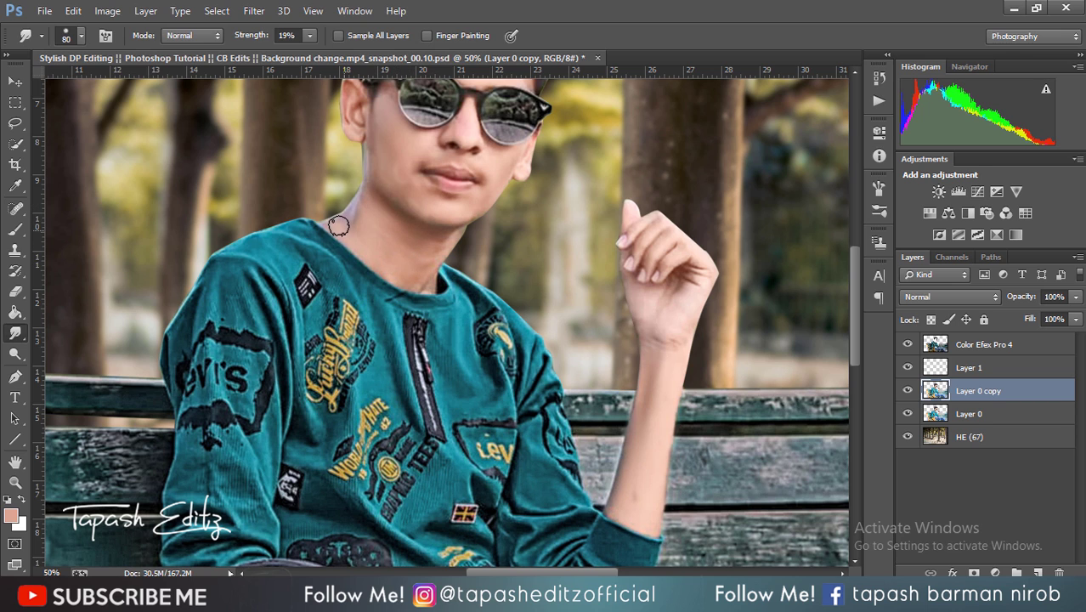
pyautogui.scroll(2, 430, 285)
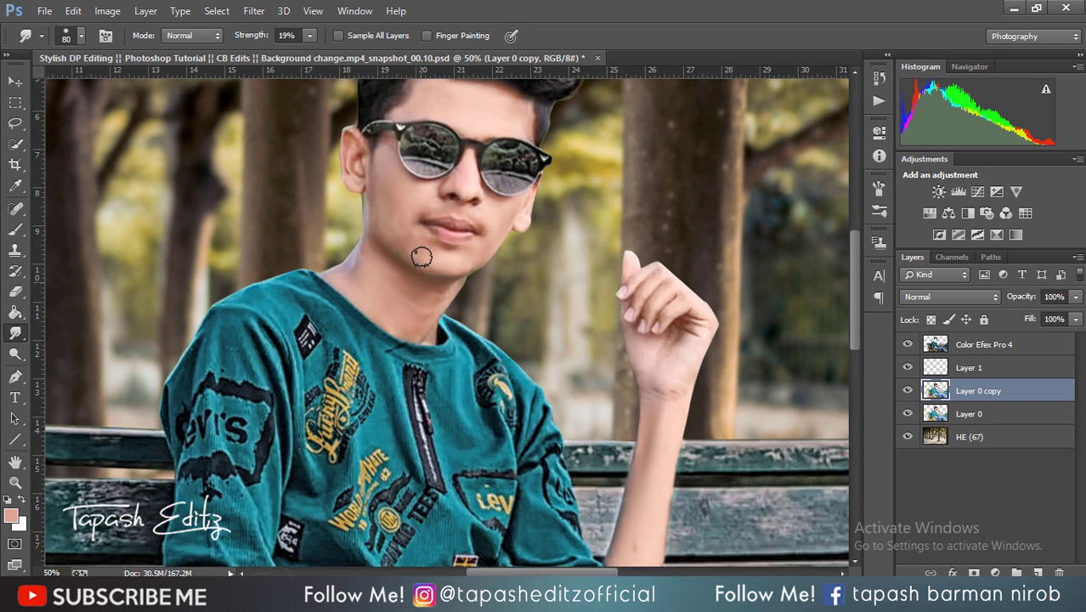
pyautogui.scroll(4, 416, 272)
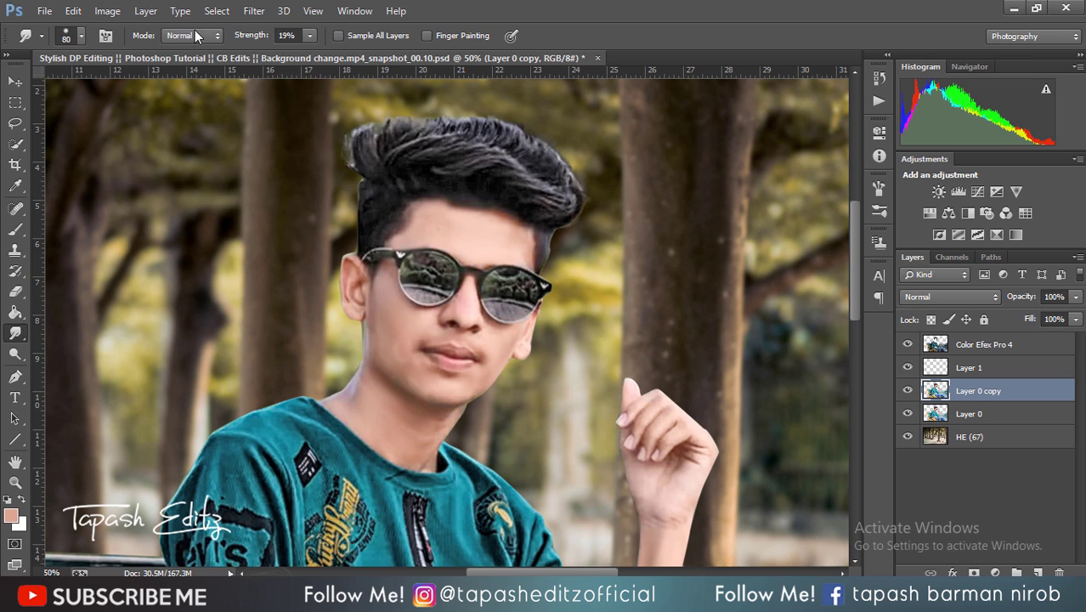
pyautogui.click(311, 40)
pyautogui.moveTo(326, 56); pyautogui.dragTo(337, 56)
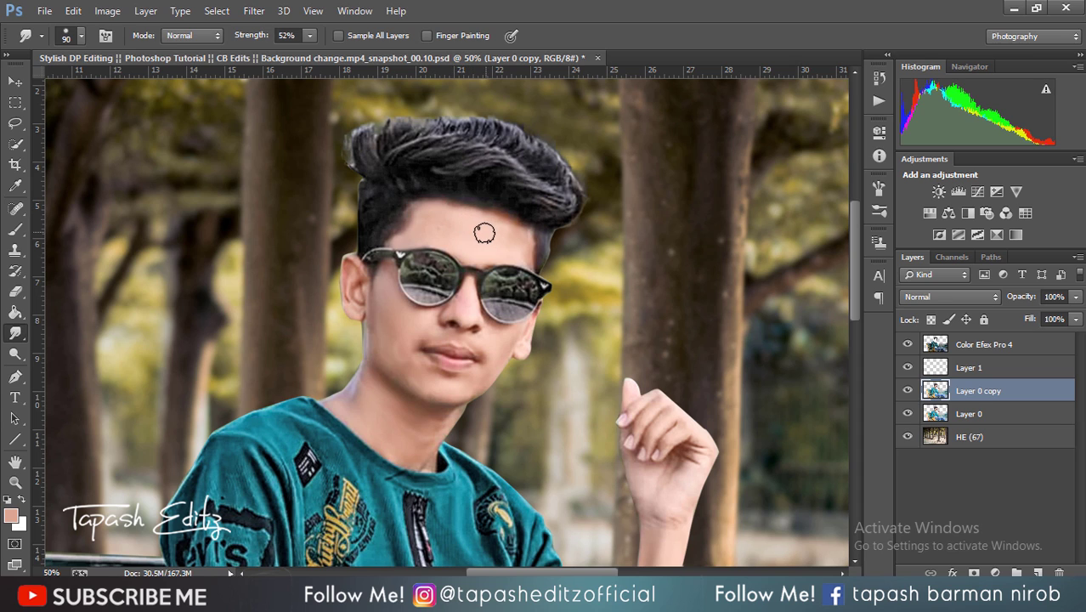
pyautogui.press(']')
pyautogui.press(']')
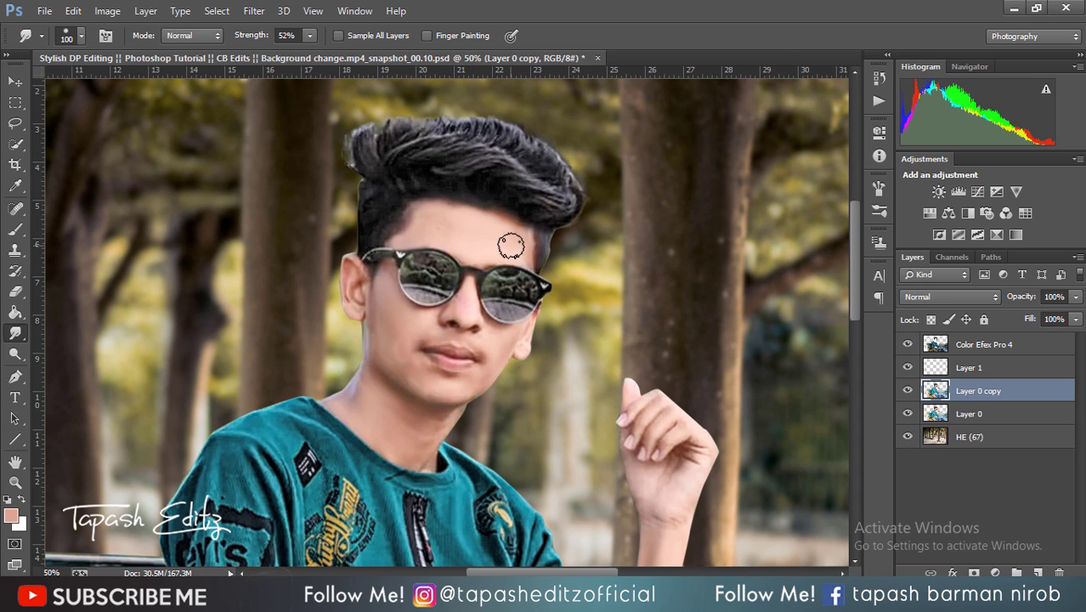
pyautogui.press('[')
pyautogui.press('[')
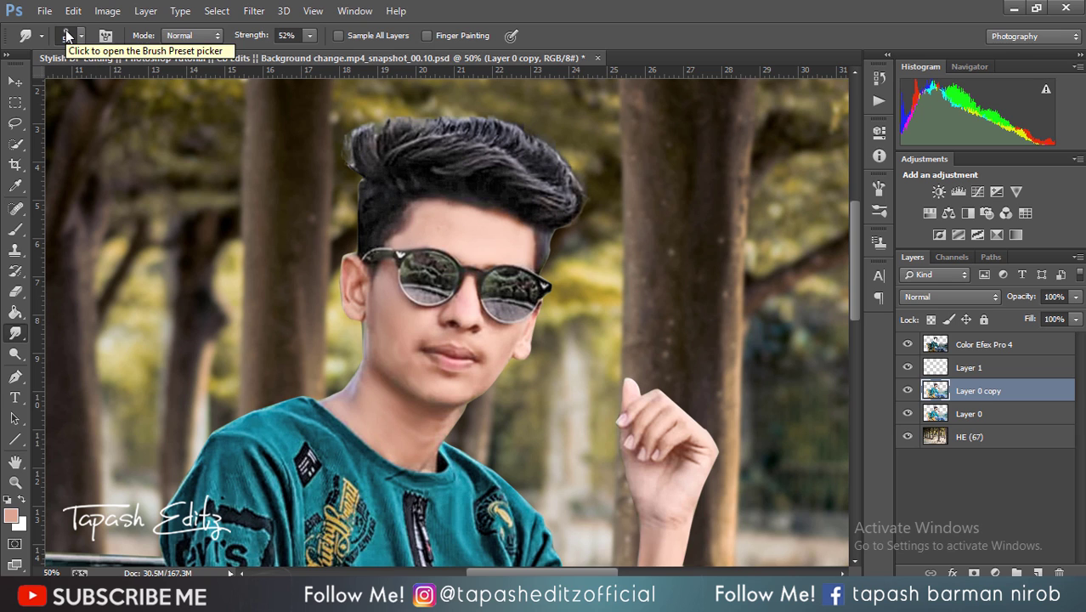
# On Color Efex Pro 4, smudge the top-left hair strands with a 24 px soft tip at 63%
pyautogui.hotkey('alt', ']')
pyautogui.hotkey('alt', ']')
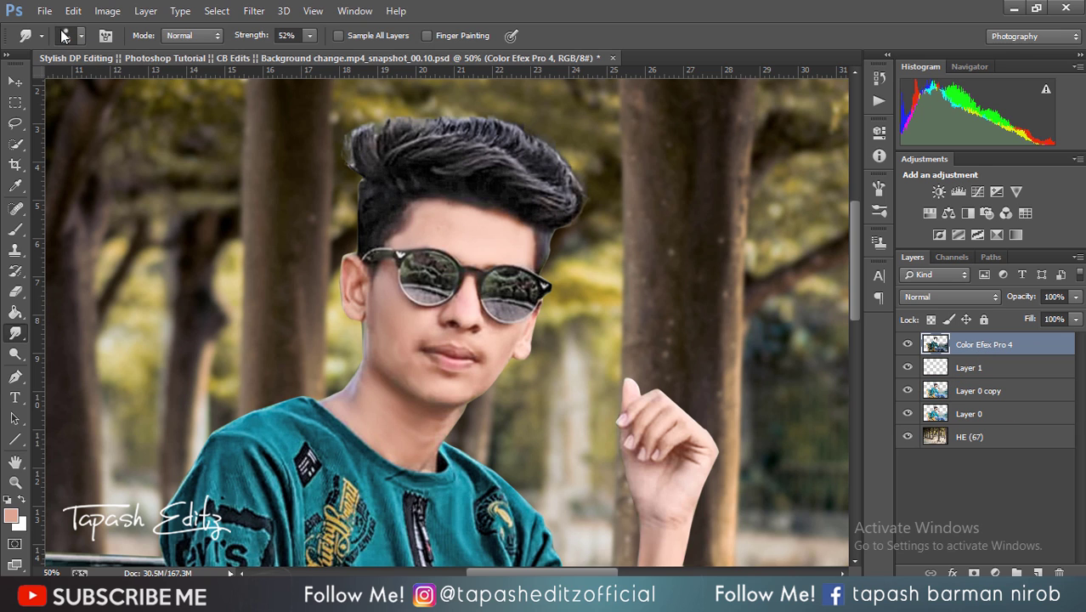
pyautogui.rightClick(96, 149)
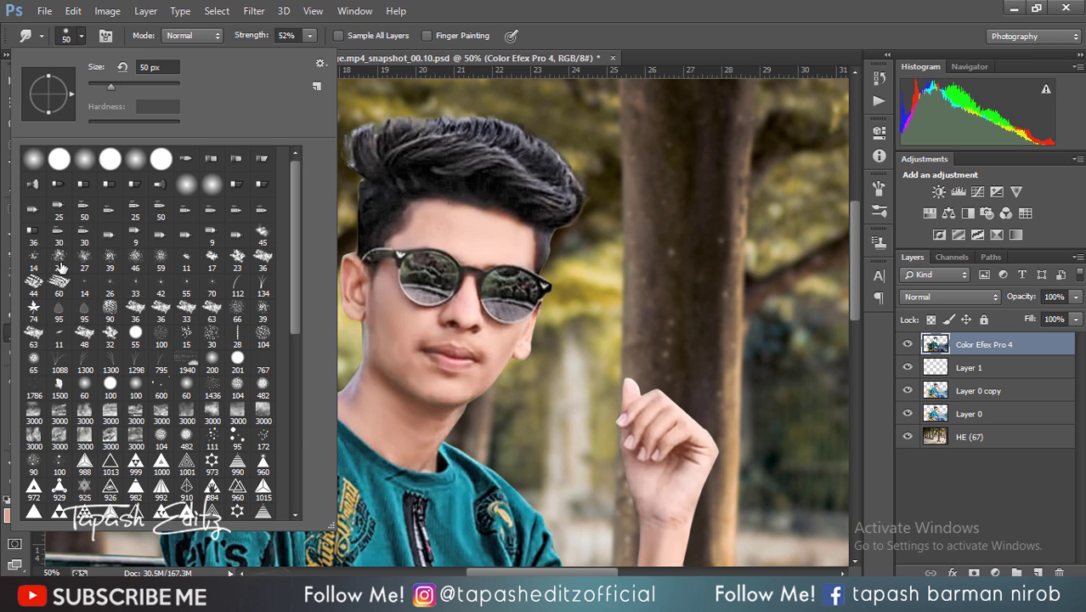
pyautogui.click(59, 260)
pyautogui.press('Return')
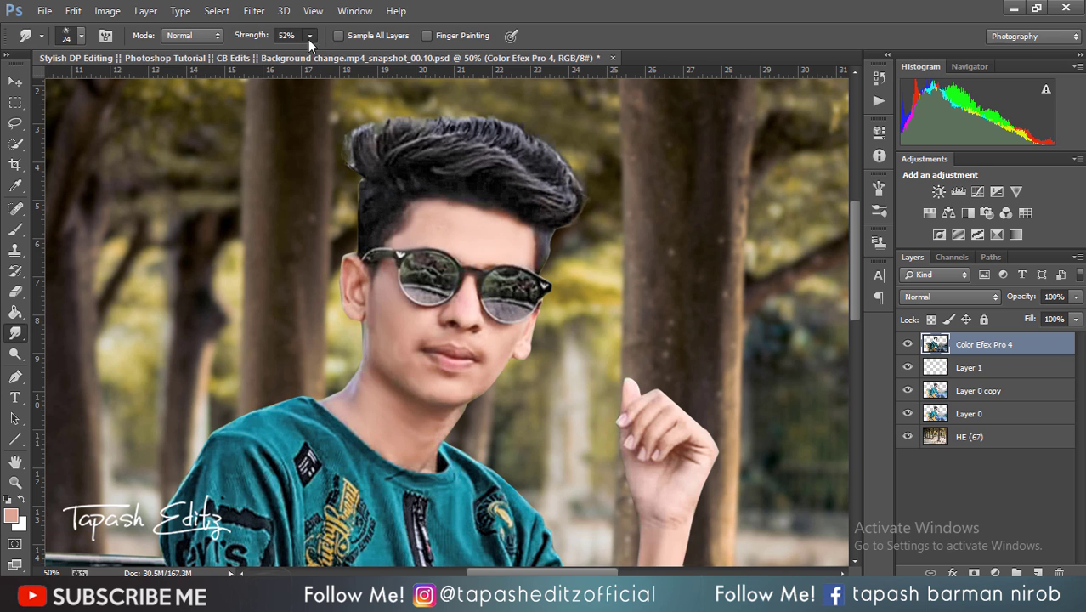
pyautogui.moveTo(317, 58); pyautogui.dragTo(320, 57)
pyautogui.scroll(3, 390, 214)
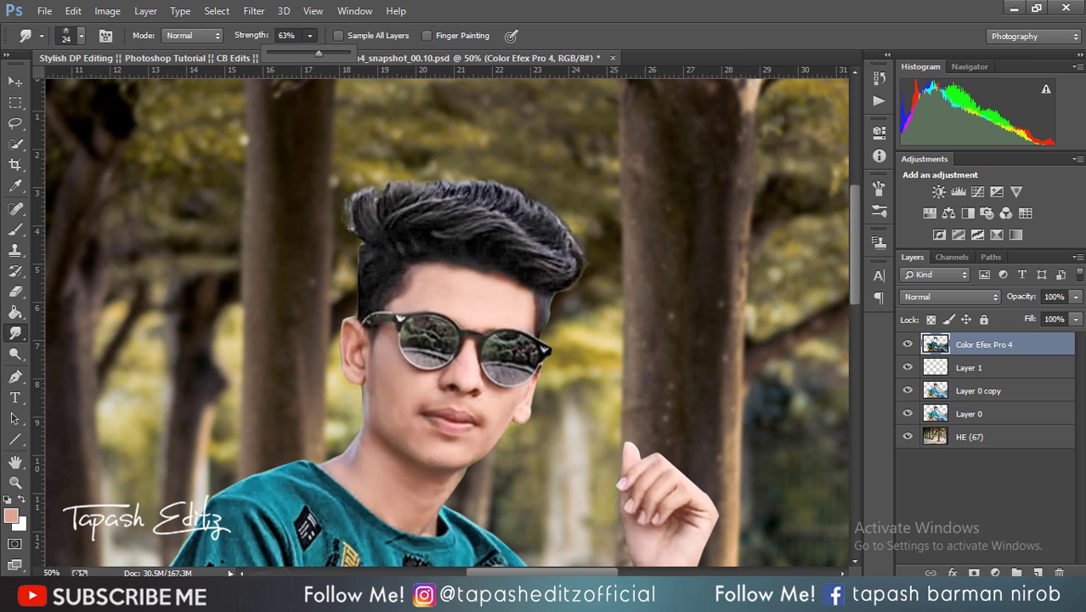
pyautogui.click(372, 229)
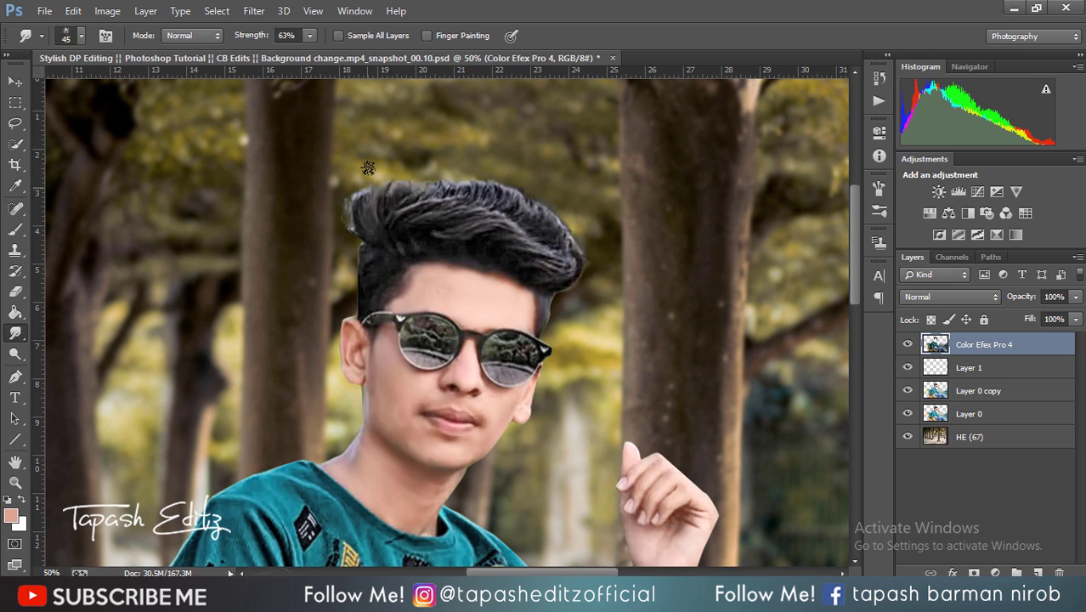
pyautogui.moveTo(368, 168); pyautogui.dragTo(391, 210)
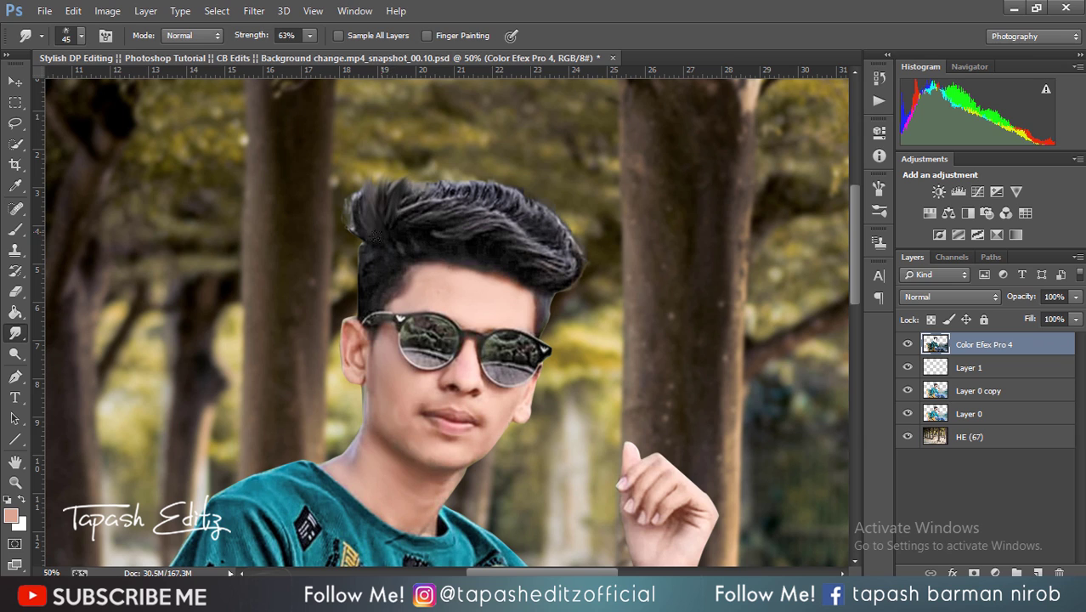
pyautogui.moveTo(362, 177)
pyautogui.mouseDown()
pyautogui.moveTo(386, 177)
pyautogui.moveTo(385, 208)
pyautogui.mouseUp()
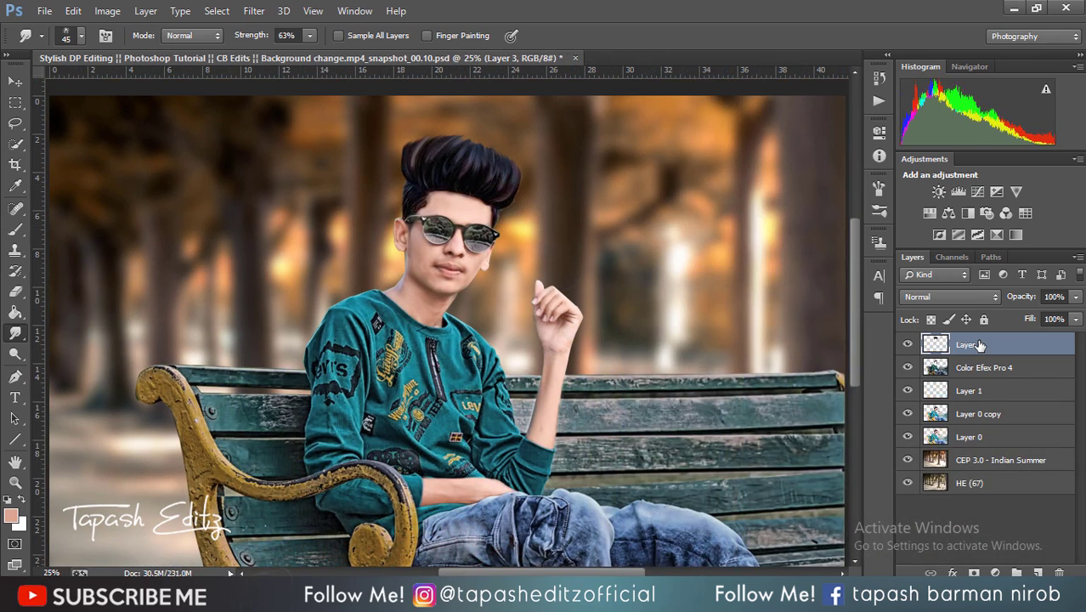
# Merge Layer 3 down into Color Efex Pro 4 and reselect Layer 0 copy
pyautogui.rightClick(979, 344)
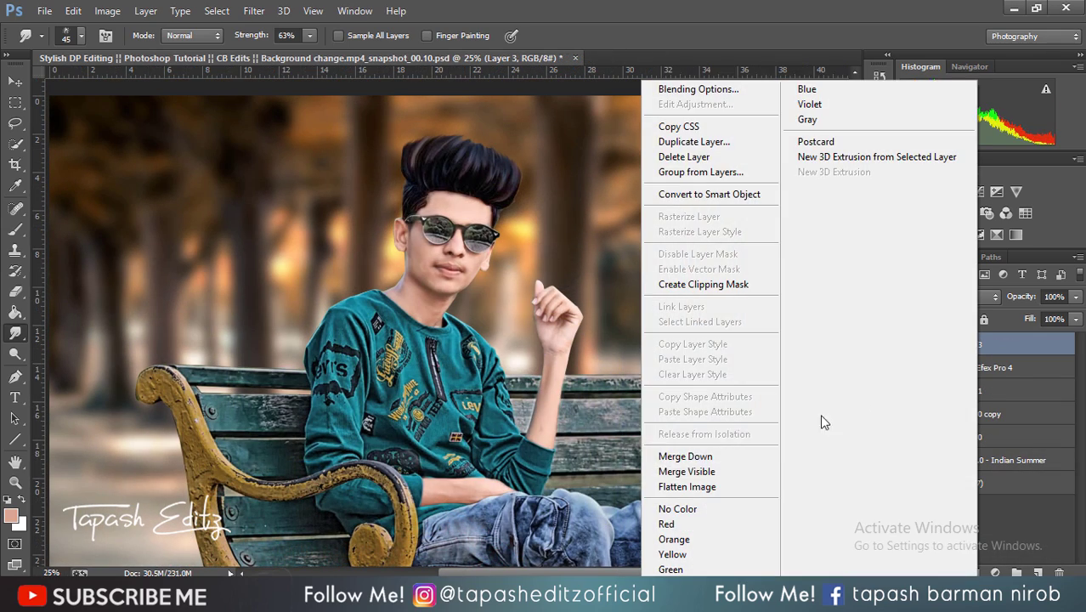
pyautogui.click(744, 457)
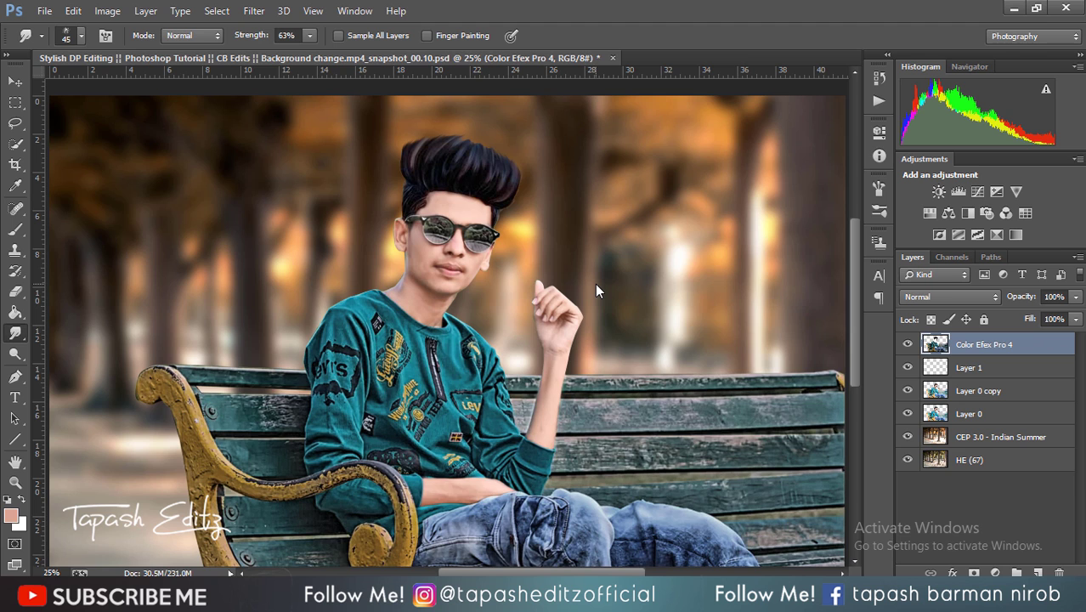
pyautogui.hotkey('ctrl', '-')
pyautogui.hotkey('ctrl', '-')
pyautogui.hotkey('ctrl', '-')
pyautogui.hotkey('ctrl', '+')
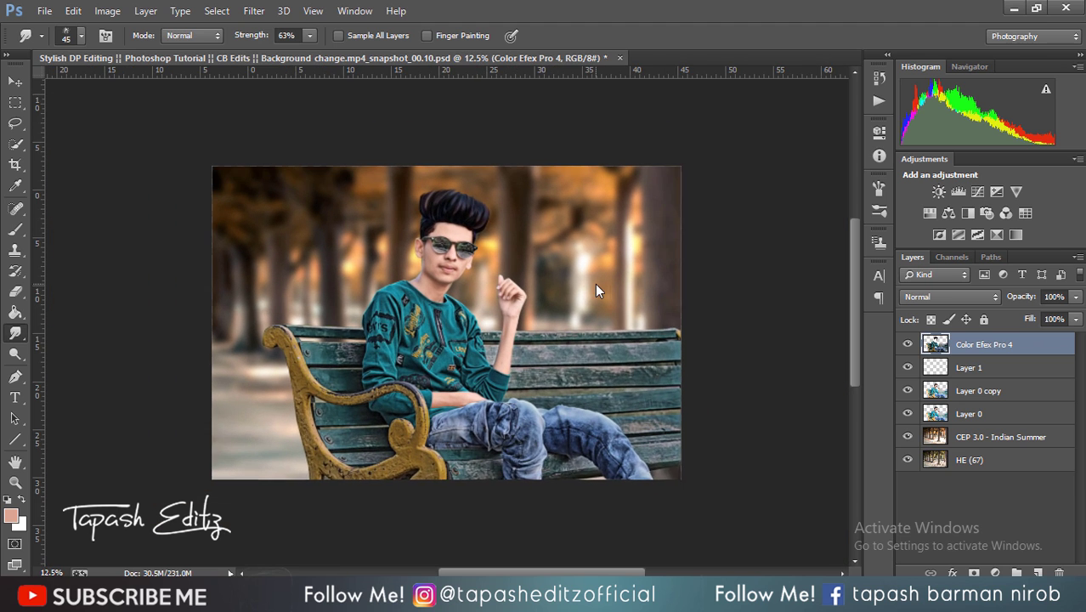
pyautogui.hotkey('ctrl', '+')
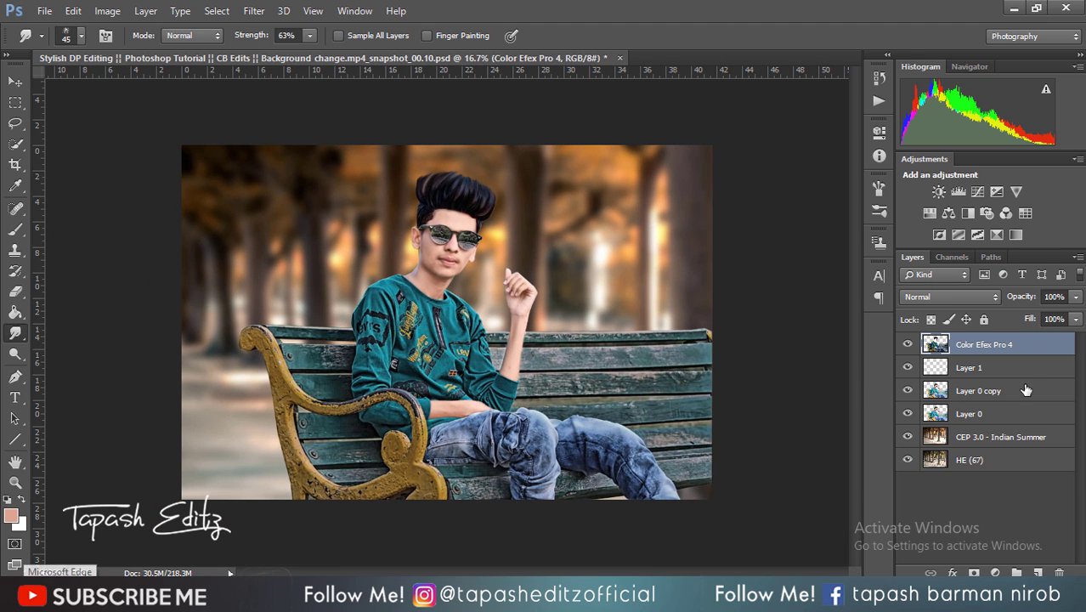
pyautogui.click(990, 391)
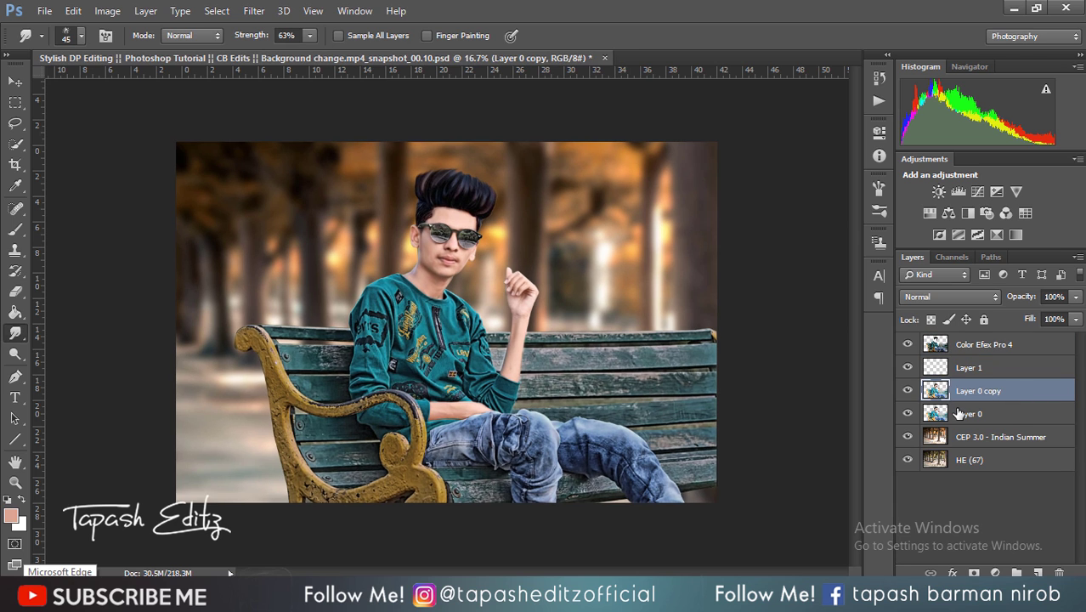
pyautogui.hotkey('ctrl', '+')
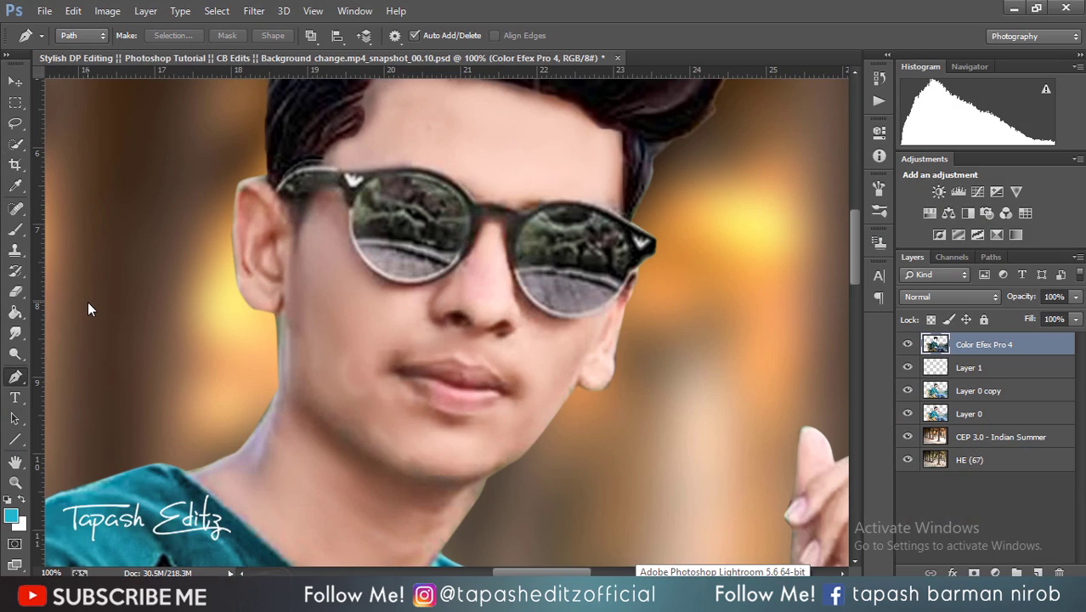
# Pen-trace the left lens, make a 0.5 px feathered selection, and copy it to Layer 2
pyautogui.hotkey('ctrl', '+')
pyautogui.hotkey('ctrl', '+')
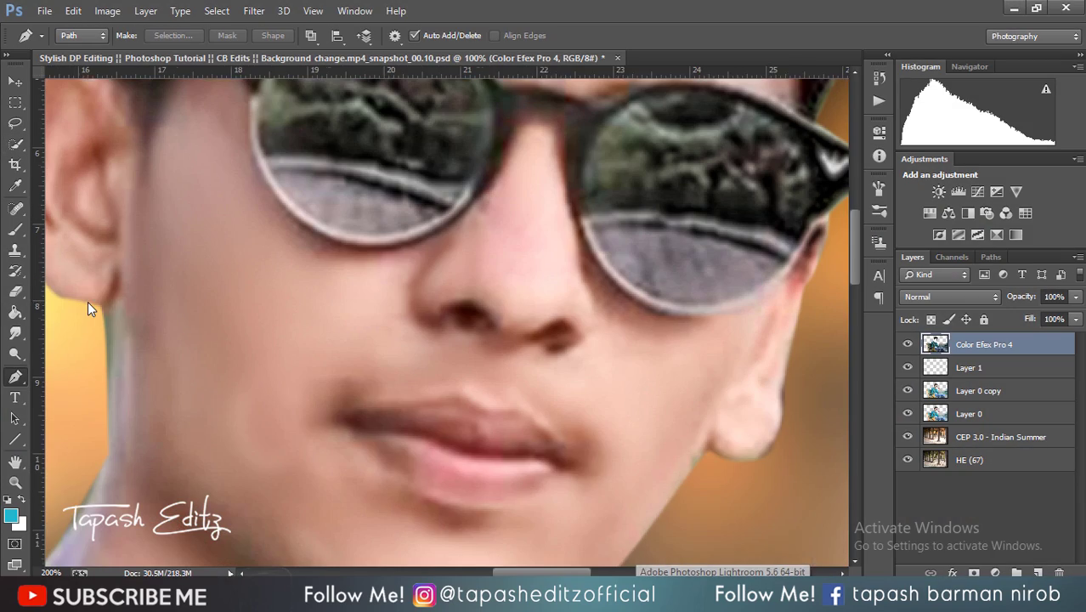
pyautogui.hotkey('ctrl', '-')
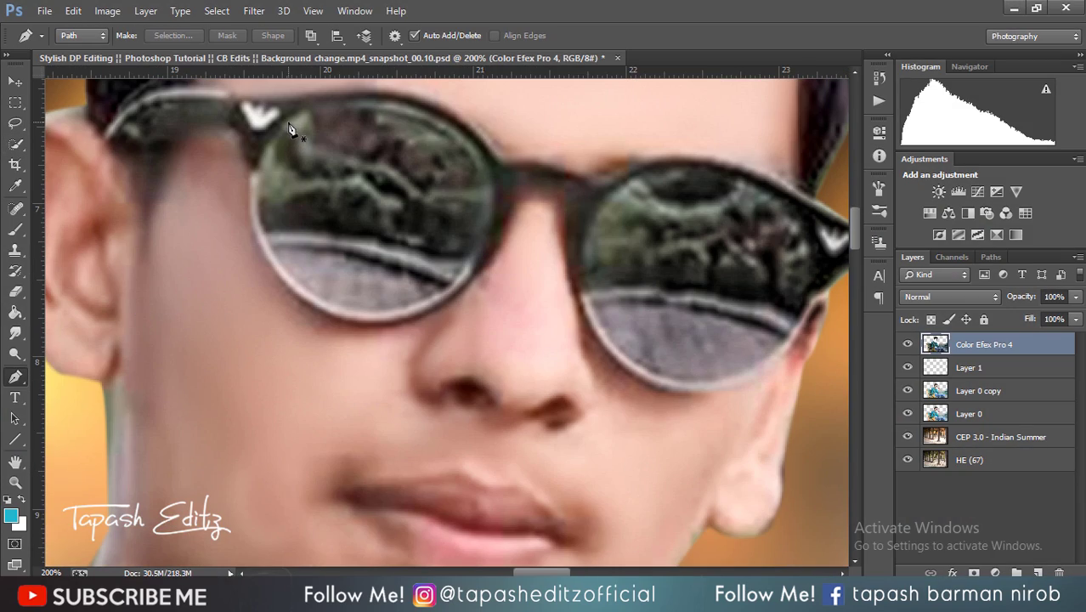
pyautogui.click(272, 268)
pyautogui.moveTo(279, 263); pyautogui.dragTo(340, 313)
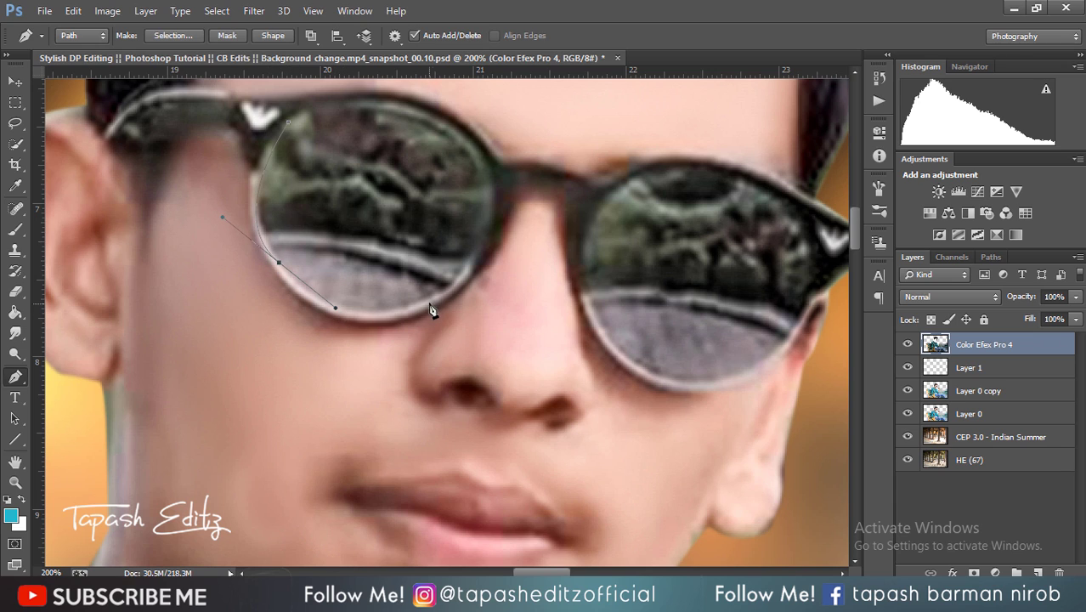
pyautogui.moveTo(430, 298); pyautogui.dragTo(473, 265)
pyautogui.moveTo(483, 183); pyautogui.dragTo(476, 159)
pyautogui.rightClick(324, 131)
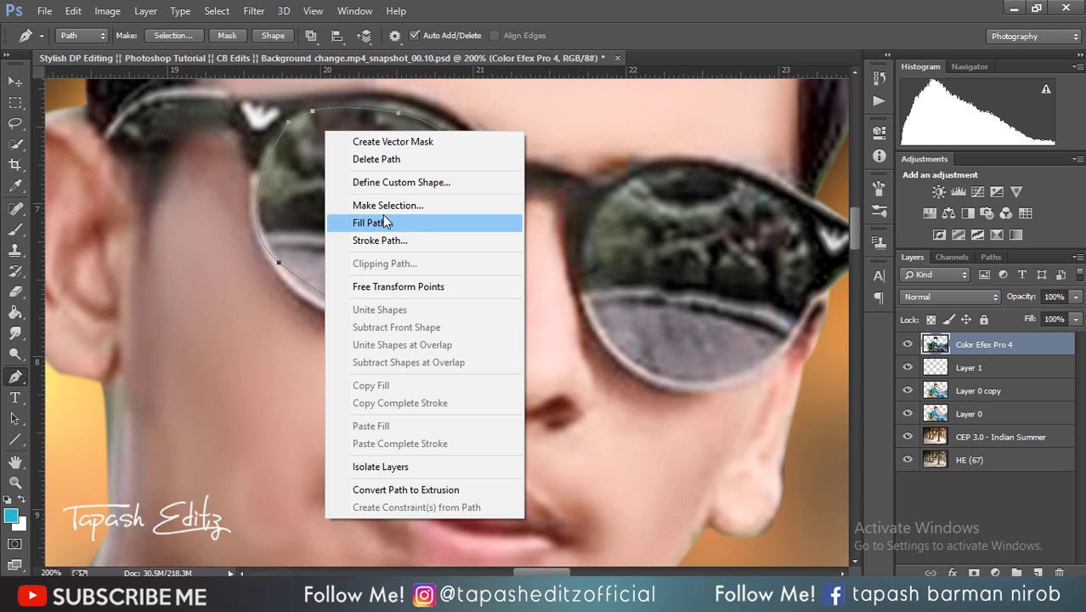
pyautogui.click(400, 199)
pyautogui.click(647, 171)
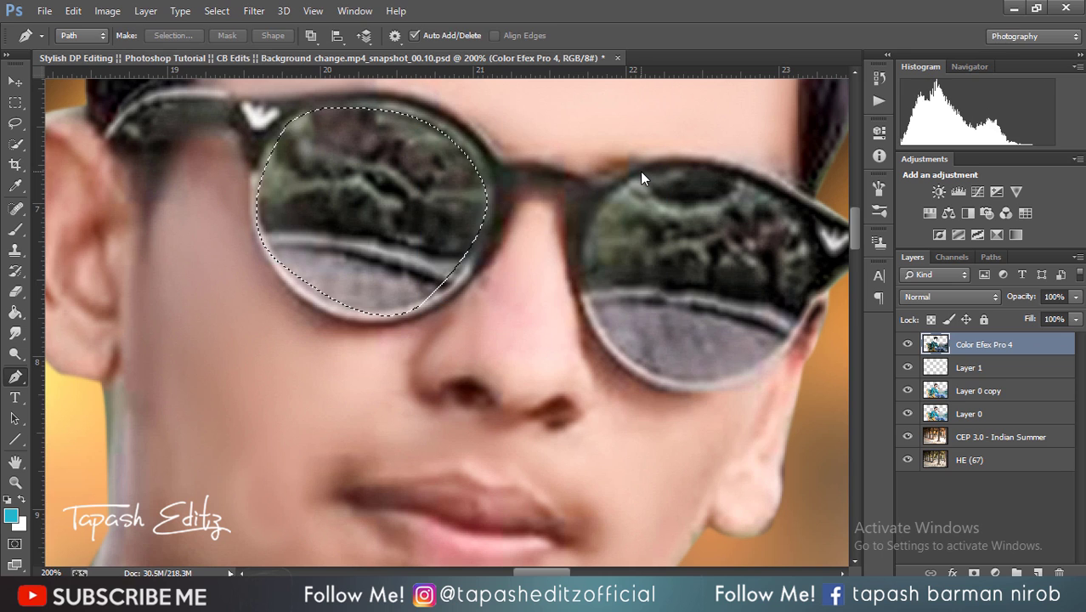
pyautogui.hotkey('ctrl', 'shift', 'alt', 'n')
pyautogui.hotkey('ctrl', 'd')
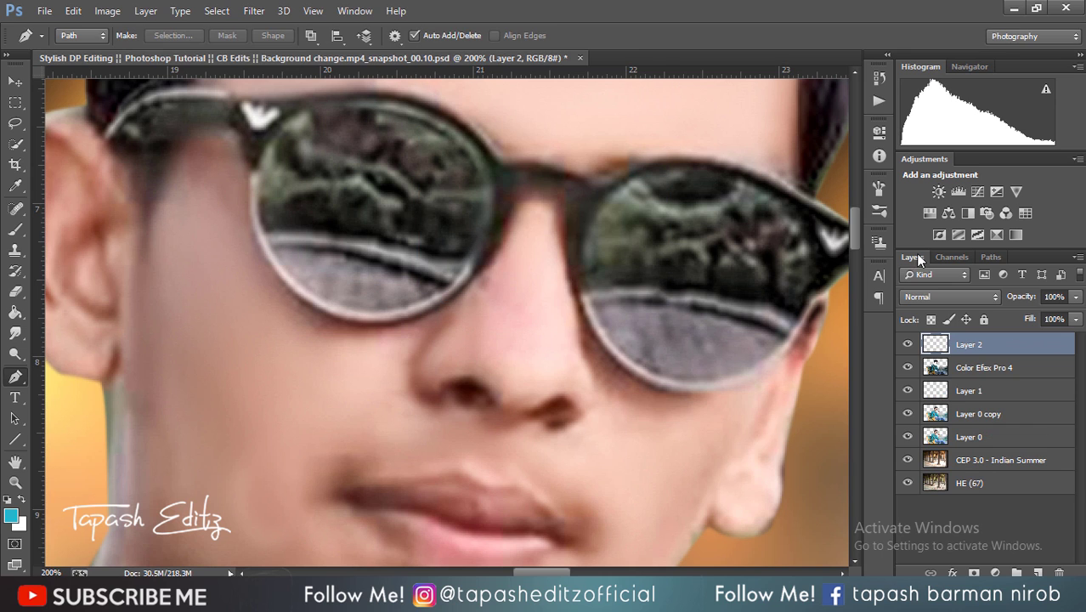
# From Color Efex Pro 4, pen-trace the right lens, select it, and copy it to Layer 3
pyautogui.click(971, 370)
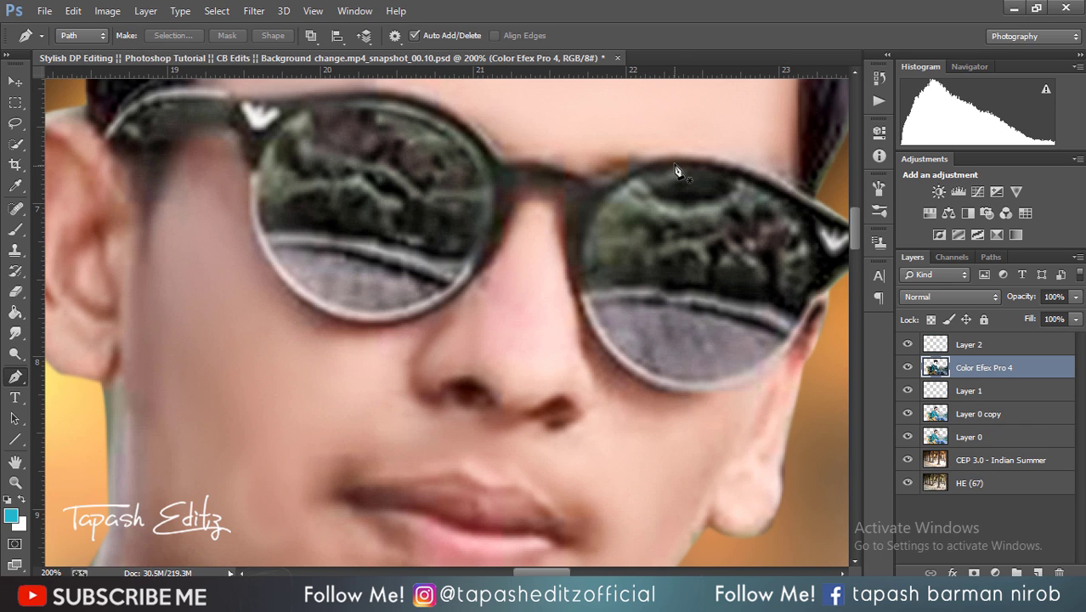
pyautogui.click(581, 251)
pyautogui.moveTo(579, 274); pyautogui.dragTo(587, 301)
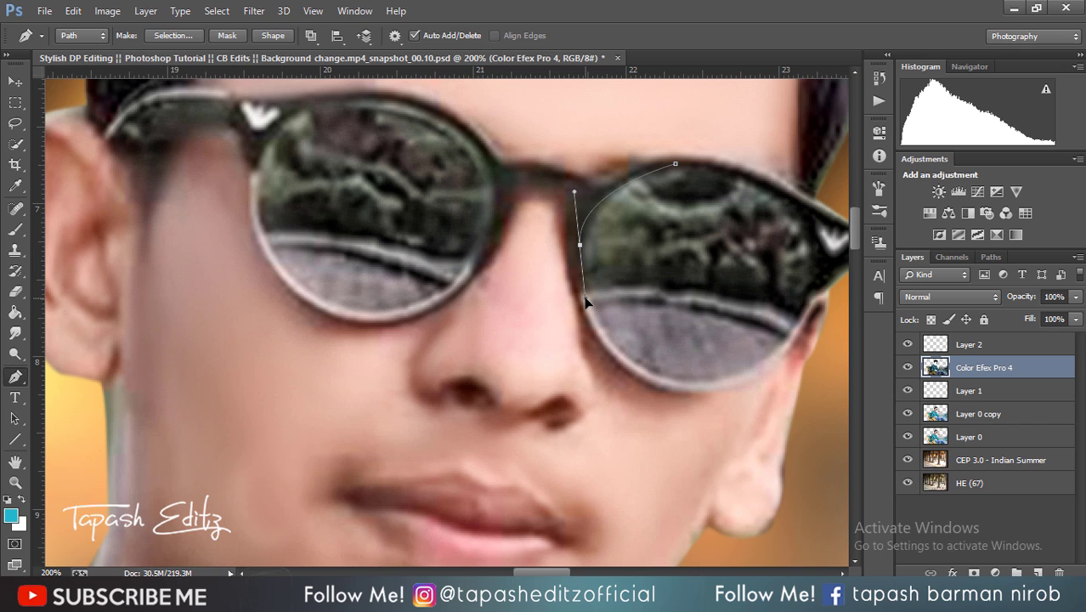
pyautogui.moveTo(686, 384); pyautogui.dragTo(753, 370)
pyautogui.moveTo(802, 304); pyautogui.dragTo(812, 287)
pyautogui.moveTo(801, 209); pyautogui.dragTo(767, 184)
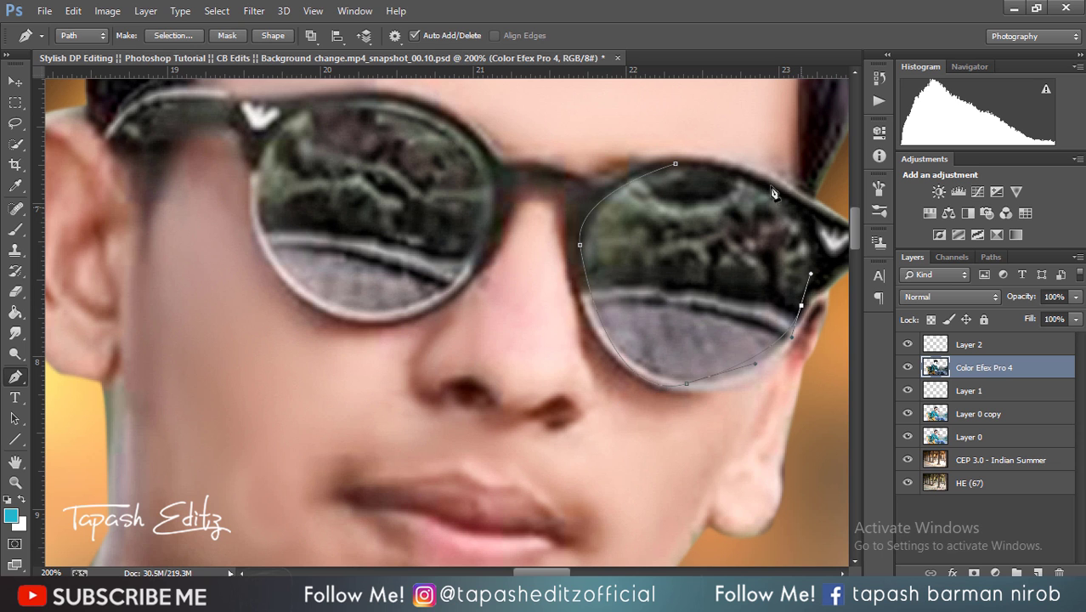
pyautogui.click(685, 180)
pyautogui.rightClick(685, 179)
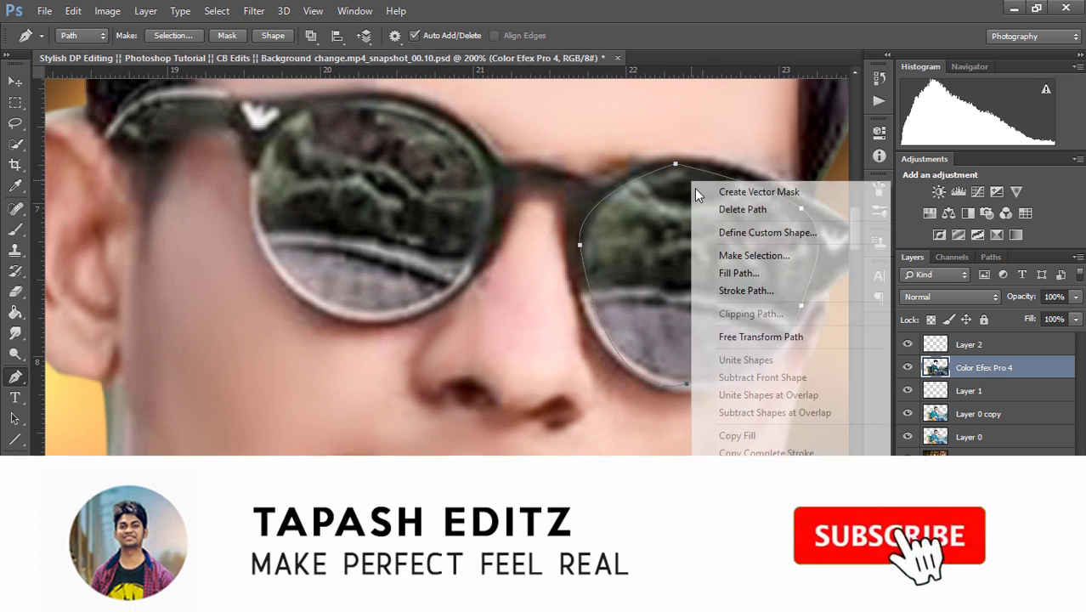
pyautogui.click(751, 252)
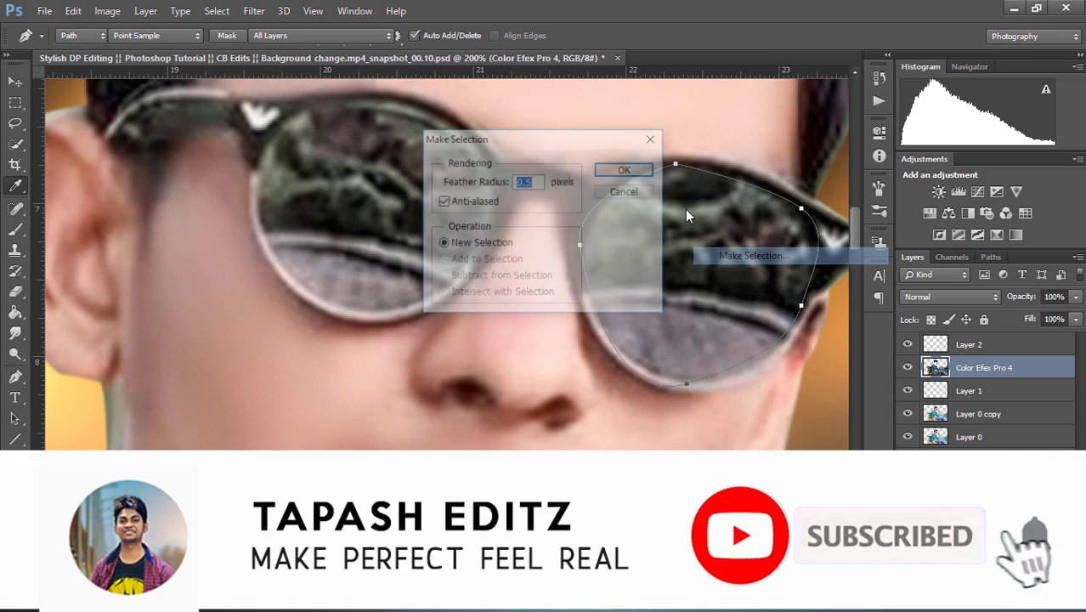
pyautogui.click(629, 169)
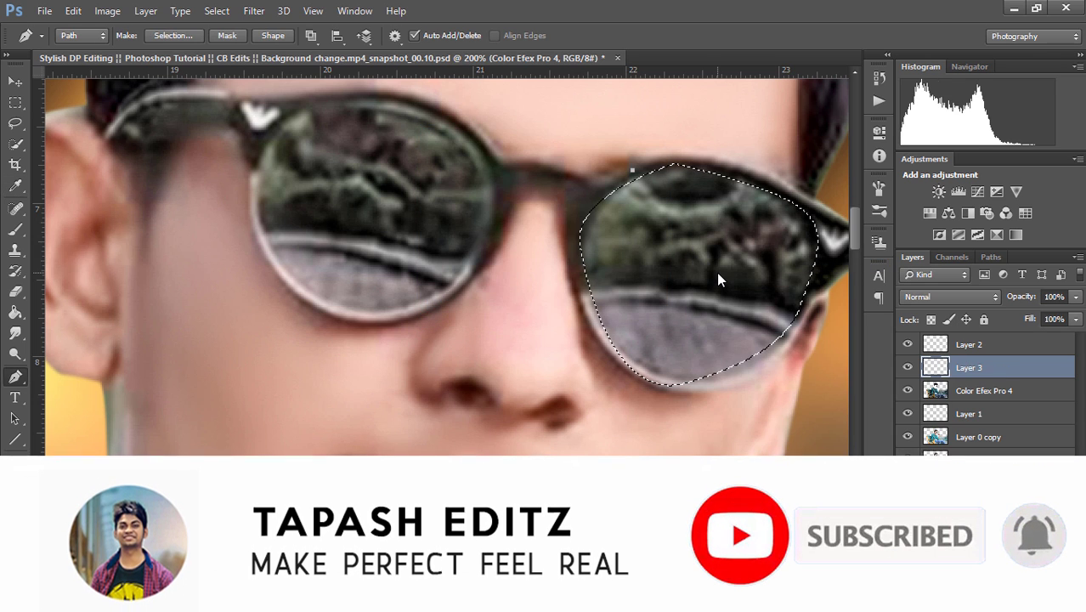
pyautogui.hotkey('ctrl', 'j')
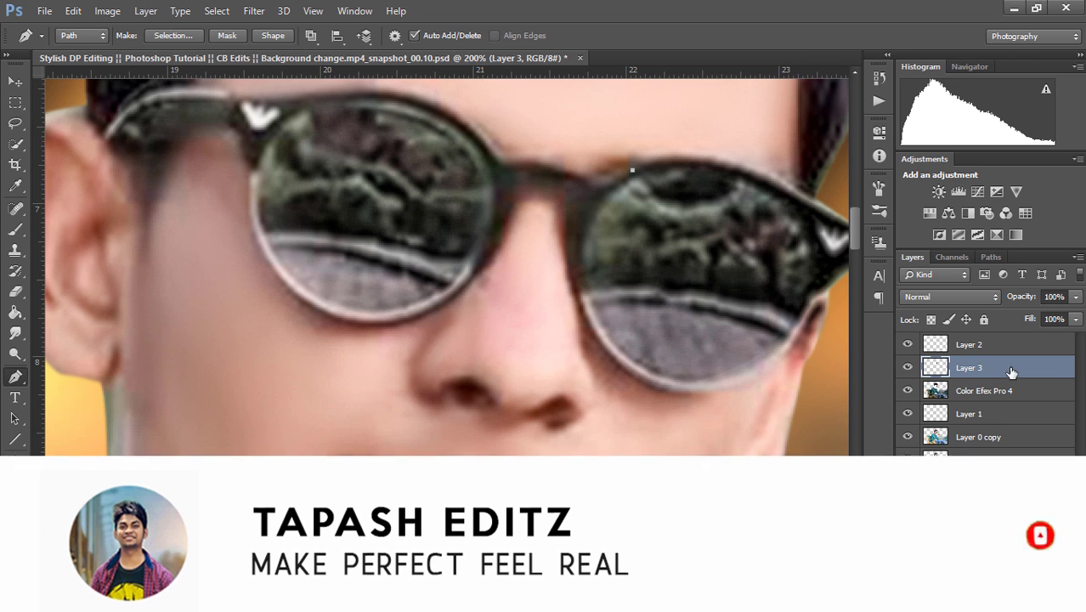
# Add Layers 4 and 5 clipped to the right and left lens layers, both in Color blend mode
pyautogui.hotkey('ctrl', 'shift', 'alt', 'n')
pyautogui.rightClick(977, 367)
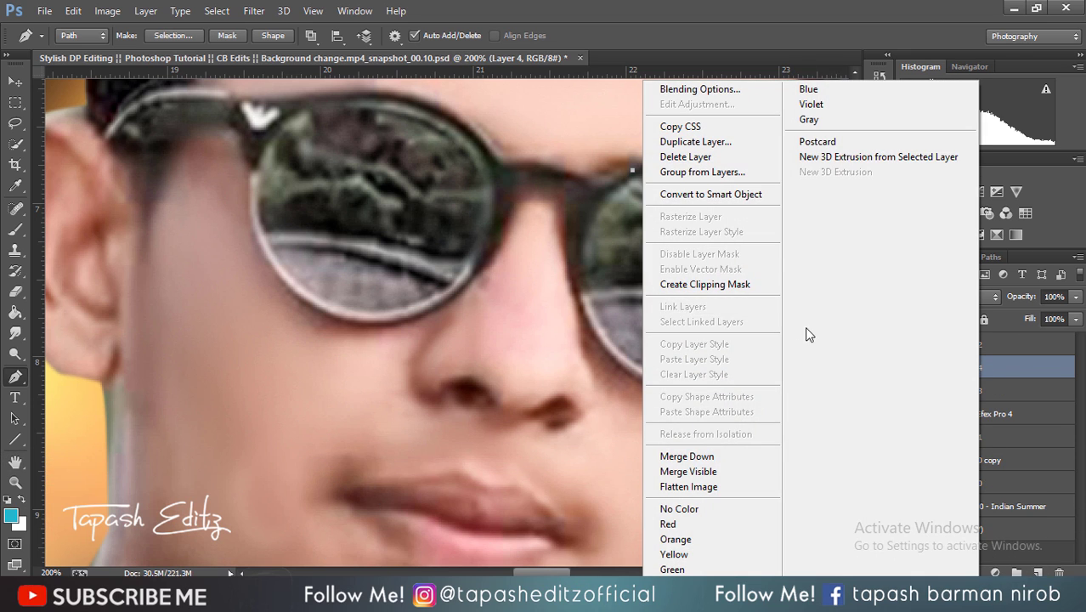
pyautogui.click(756, 283)
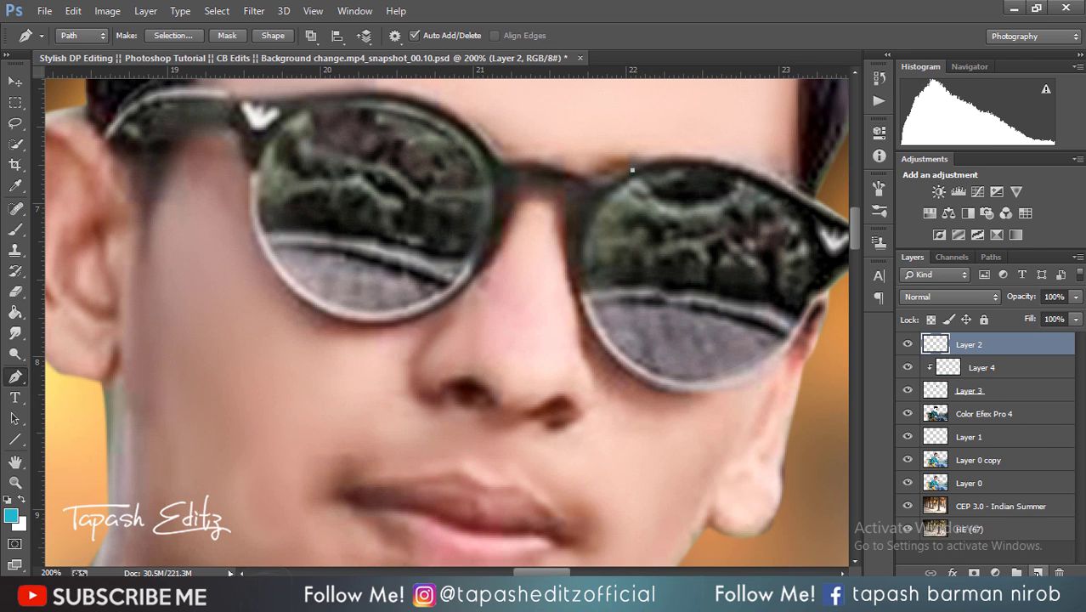
pyautogui.click(1037, 573)
pyautogui.rightClick(977, 345)
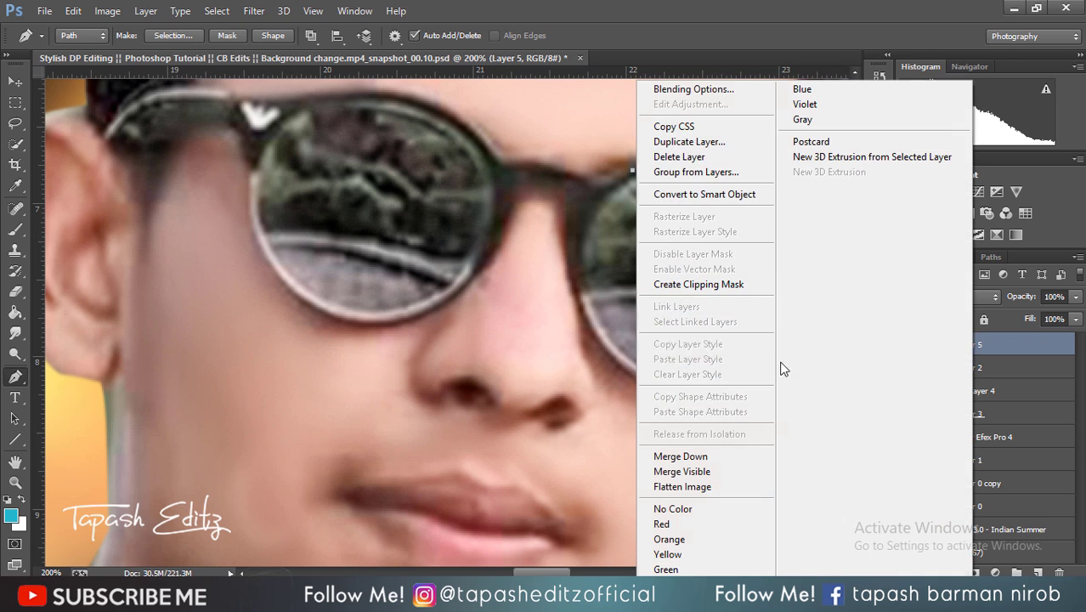
pyautogui.click(709, 287)
pyautogui.click(960, 297)
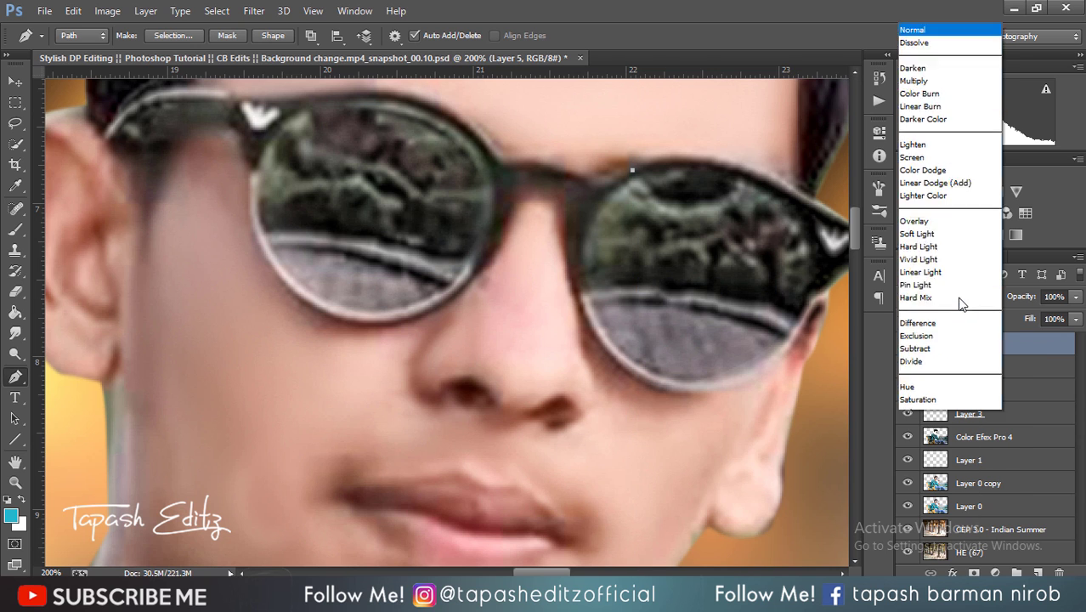
pyautogui.click(968, 388)
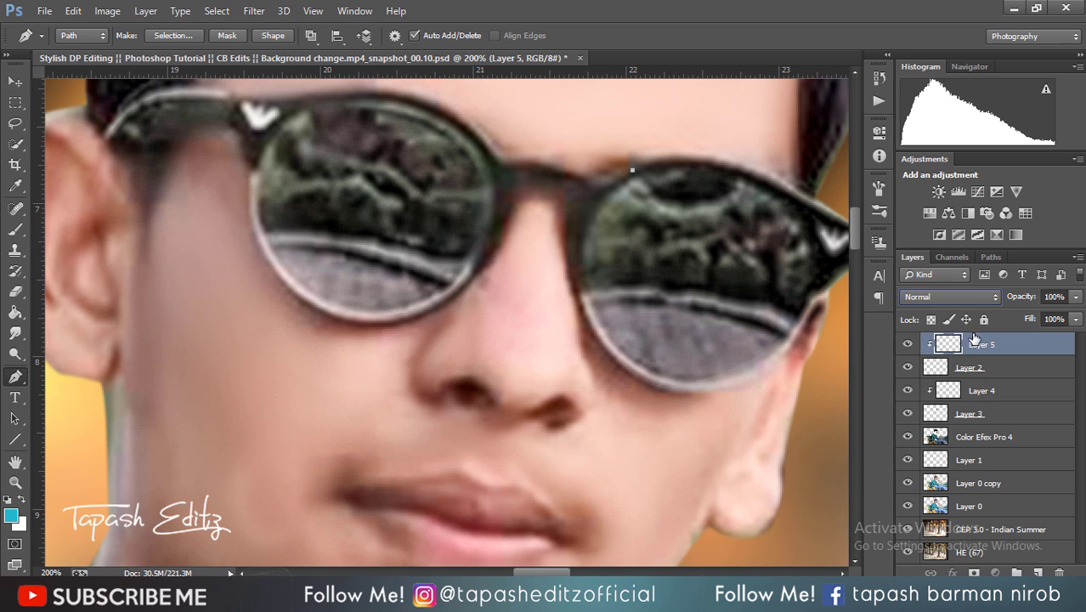
pyautogui.click(977, 390)
pyautogui.click(950, 297)
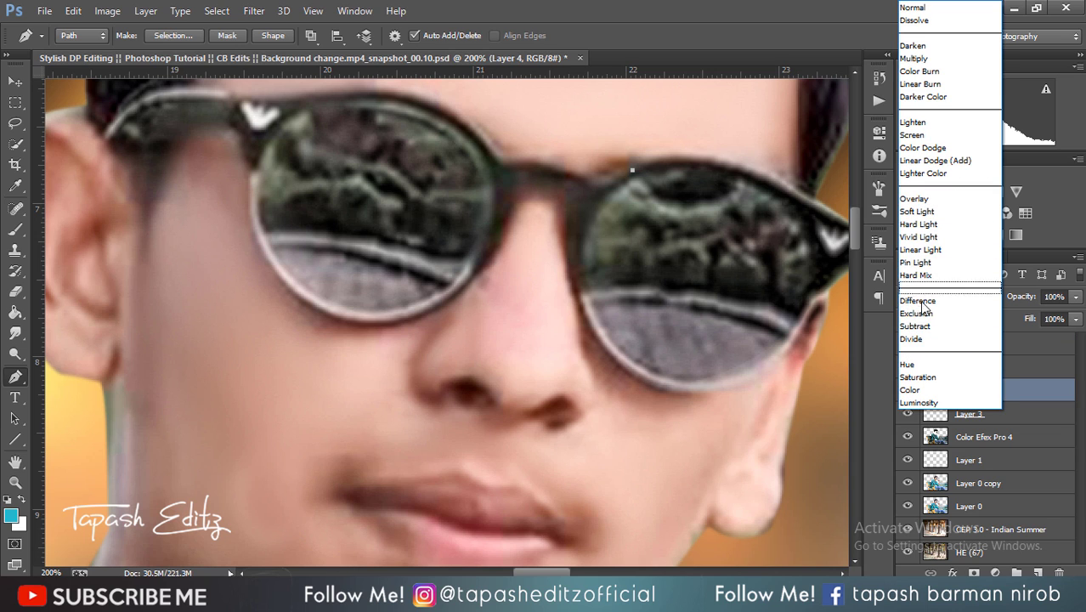
pyautogui.click(911, 389)
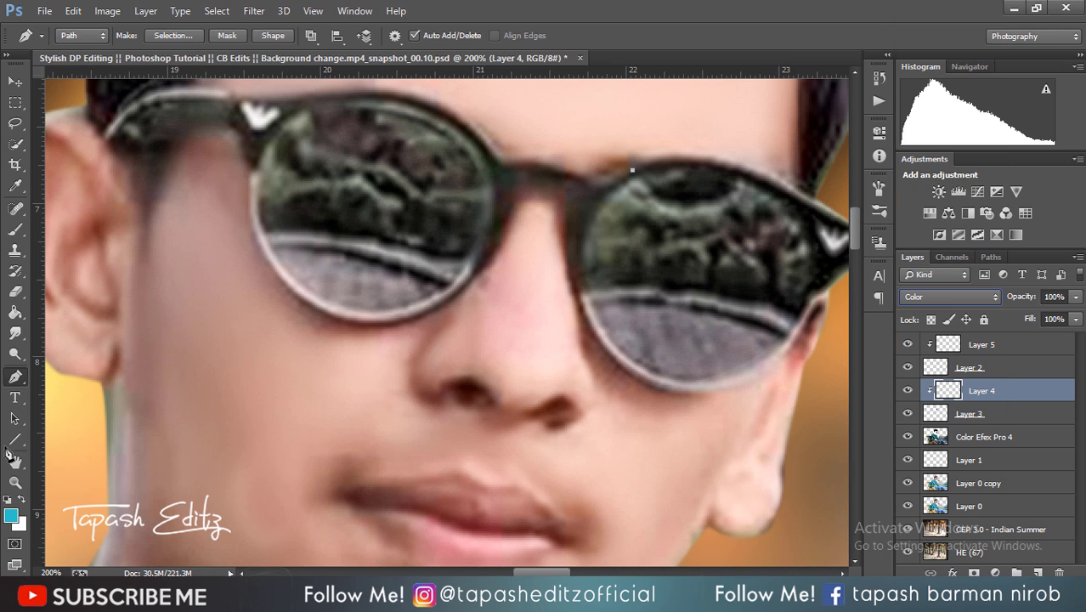
# Brush blue over the right lens on Layer 4 and the left lens on Layer 5
pyautogui.click(15, 229)
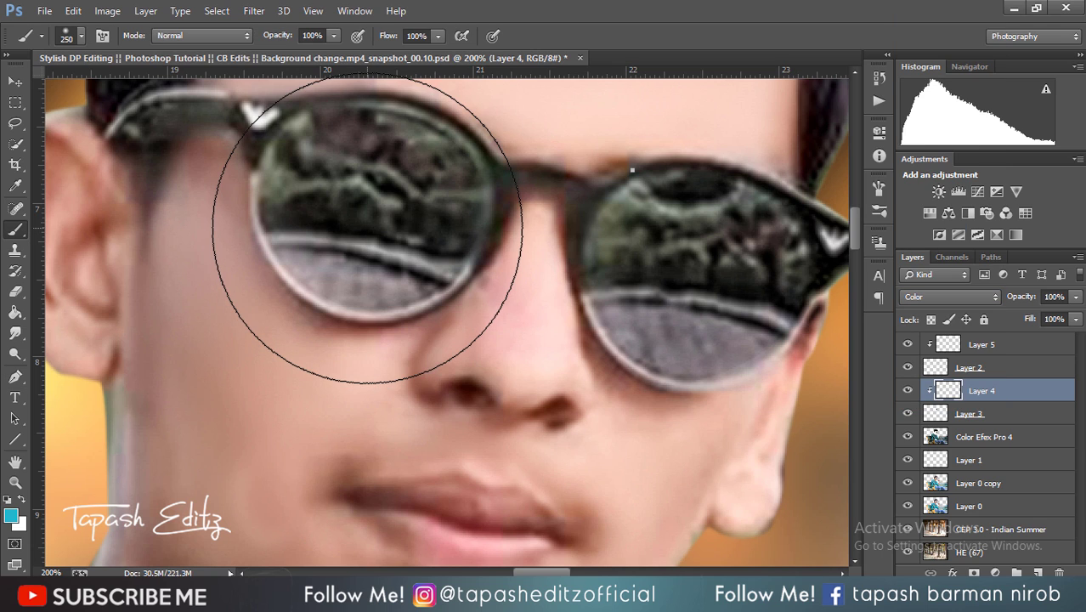
pyautogui.moveTo(688, 255); pyautogui.dragTo(702, 248)
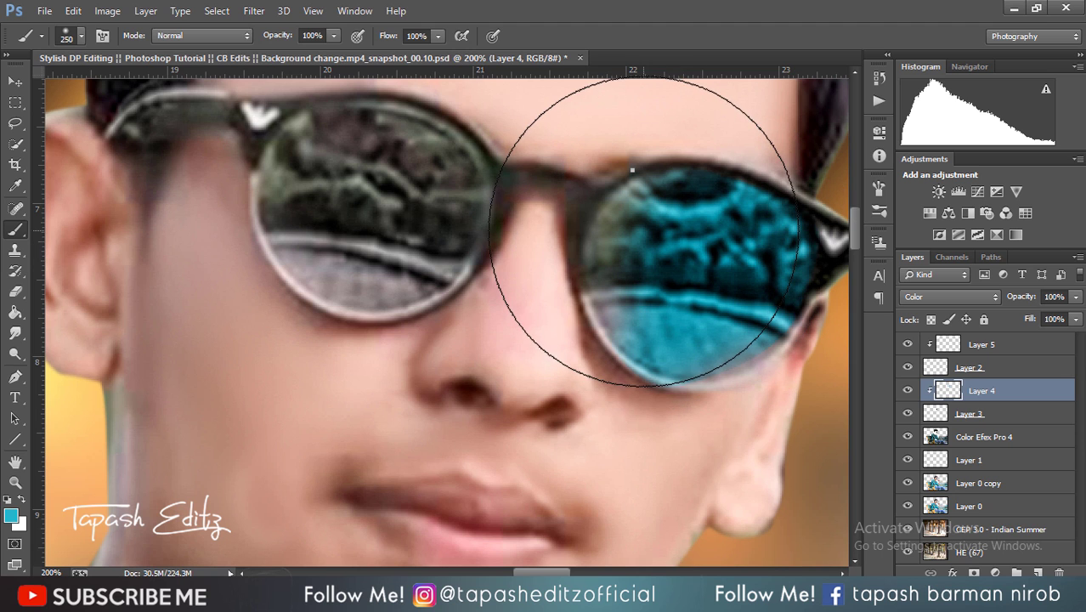
pyautogui.hotkey('ctrl', '-')
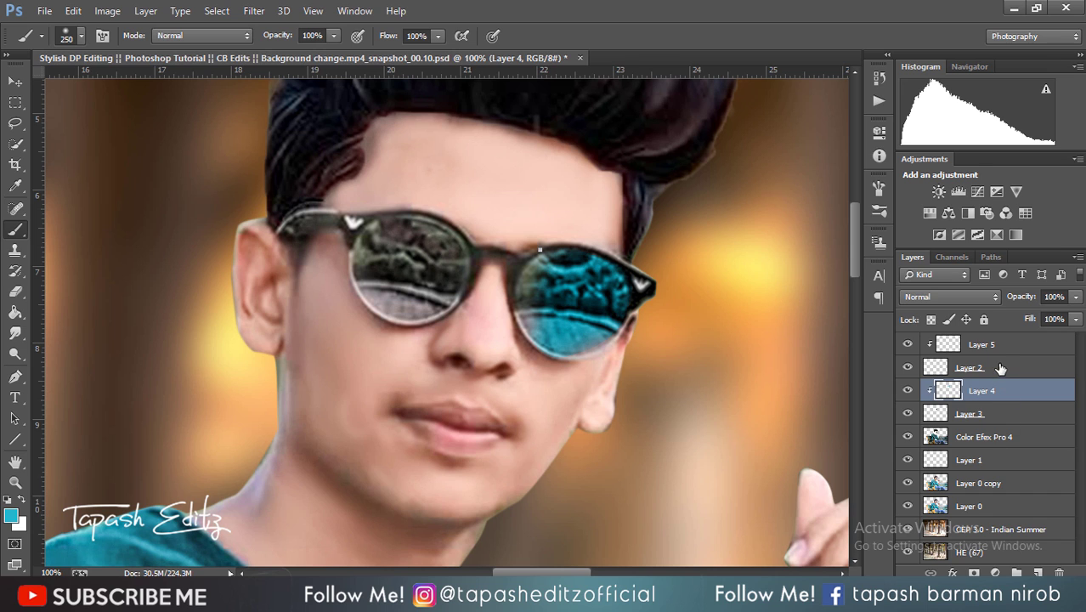
pyautogui.click(1001, 367)
pyautogui.click(994, 347)
pyautogui.moveTo(395, 270)
pyautogui.mouseDown()
pyautogui.moveTo(388, 248)
pyautogui.moveTo(383, 255)
pyautogui.moveTo(537, 276)
pyautogui.mouseUp()
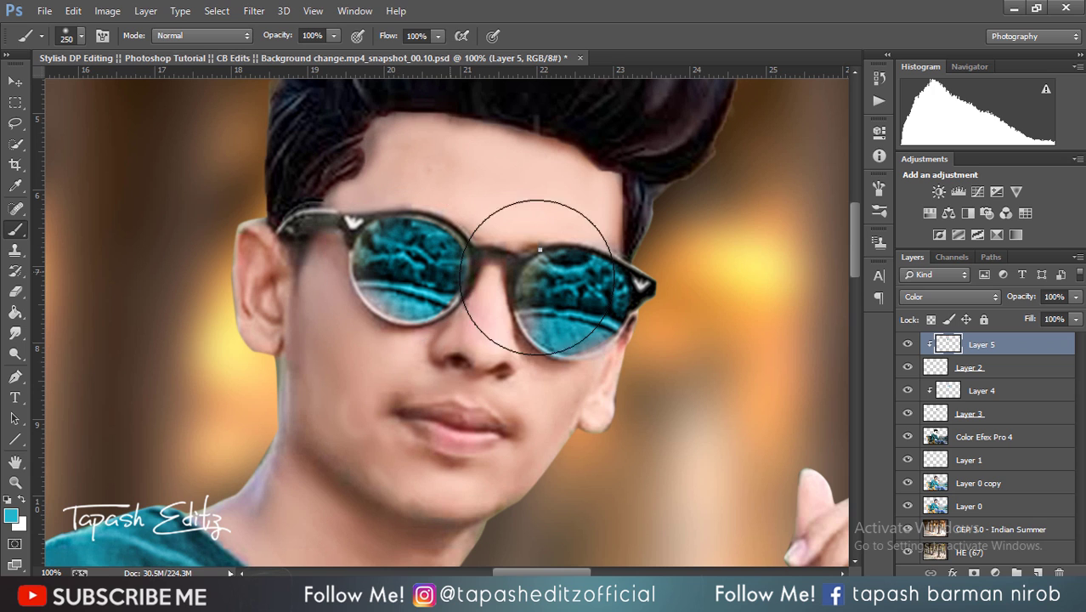
pyautogui.press(']')
pyautogui.press(']')
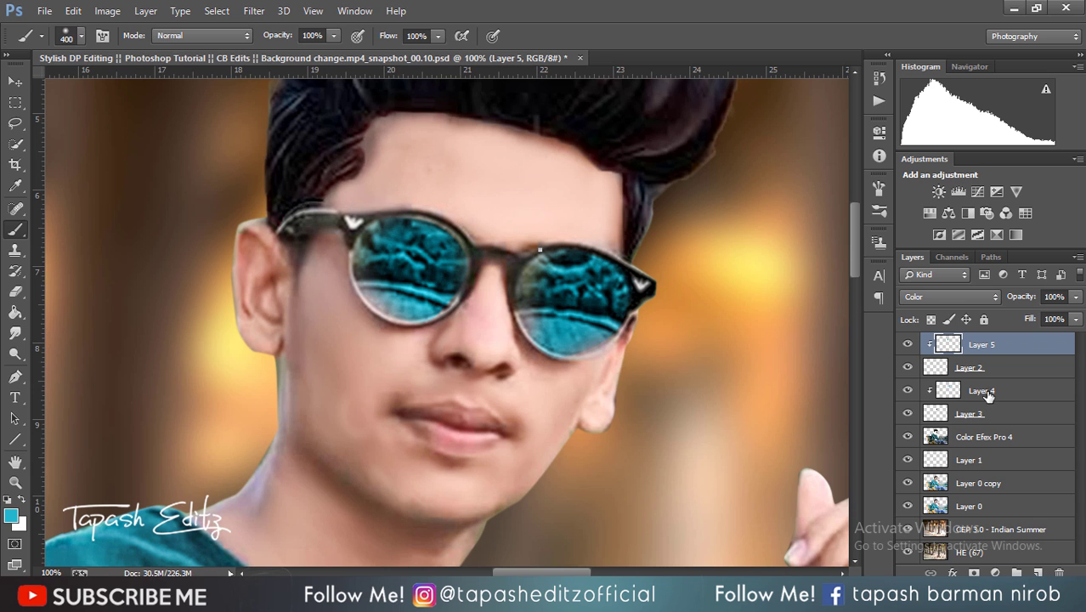
pyautogui.click(986, 392)
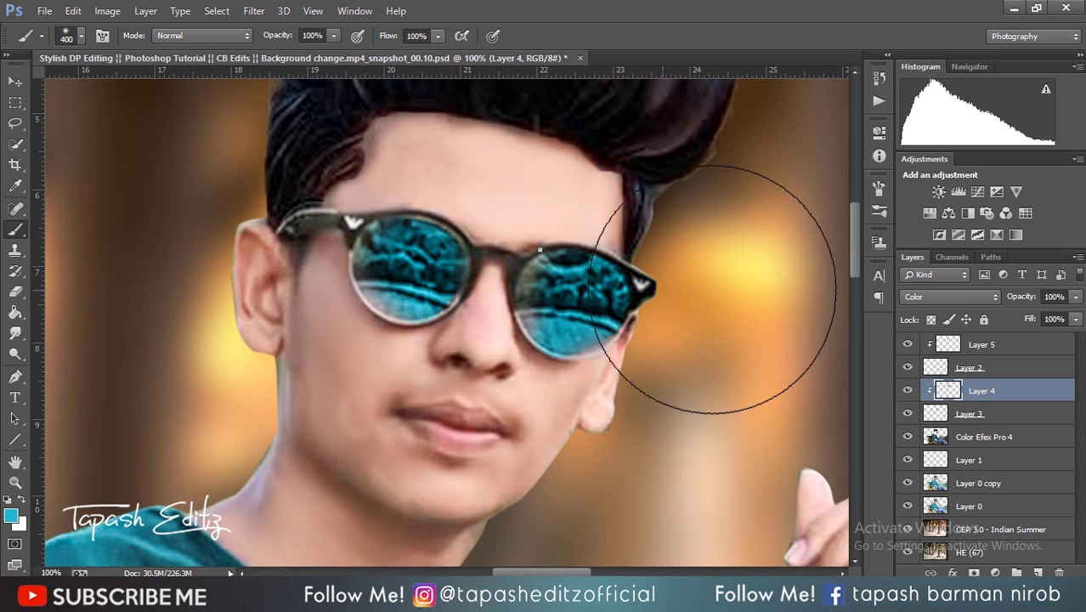
pyautogui.hotkey('ctrl', '-')
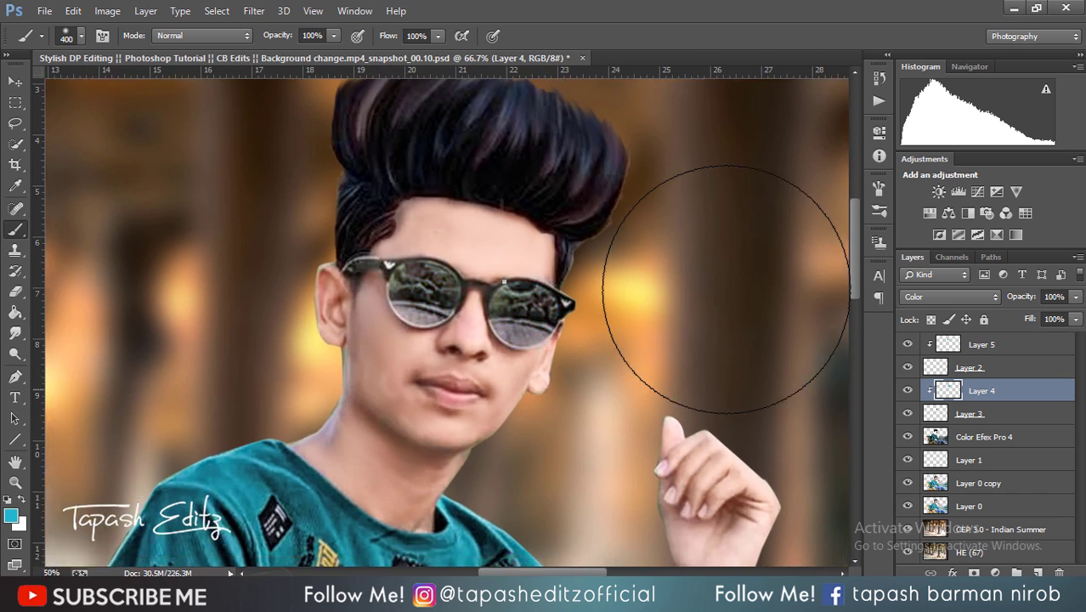
pyautogui.hotkey('ctrl', '-')
pyautogui.hotkey('ctrl', '-')
pyautogui.hotkey('ctrl', '-')
pyautogui.hotkey('ctrl', '-')
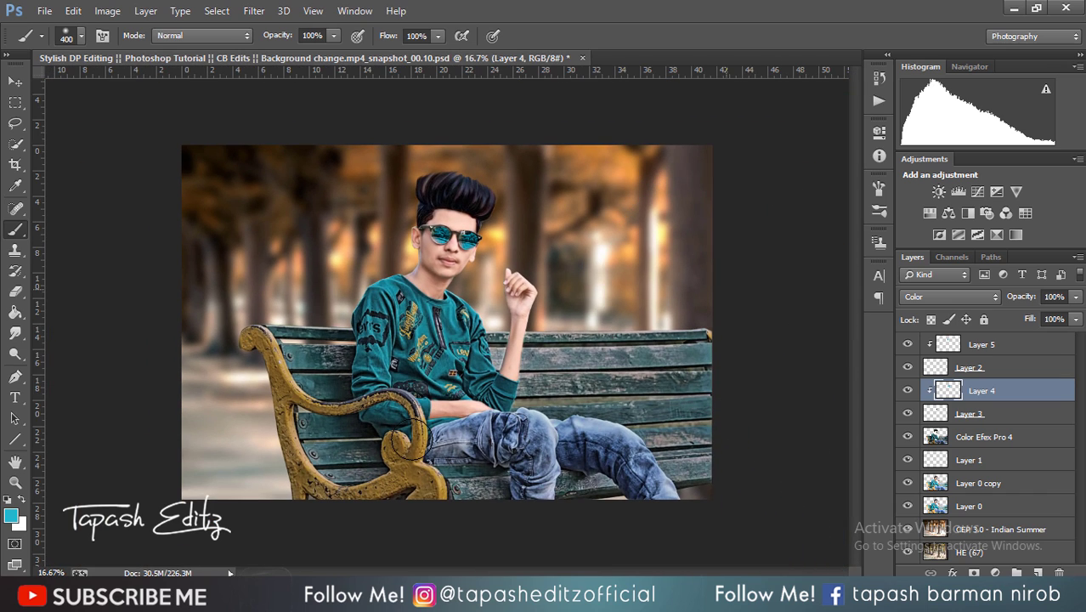
# Set Layer 4 to Overlay and merge the lens tint layers into a single Layer 5
pyautogui.click(949, 296)
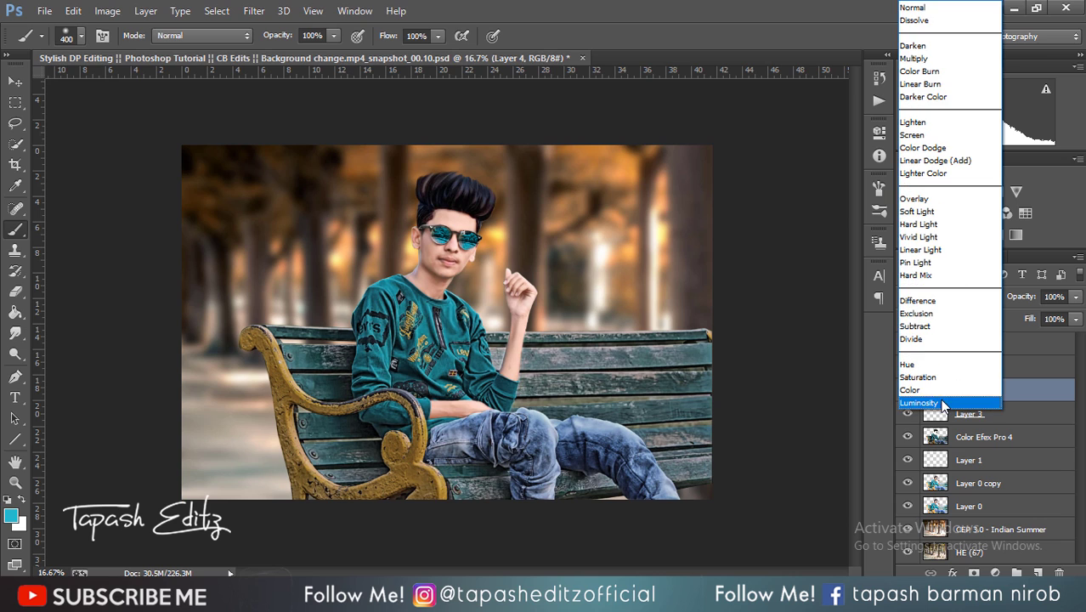
pyautogui.click(924, 199)
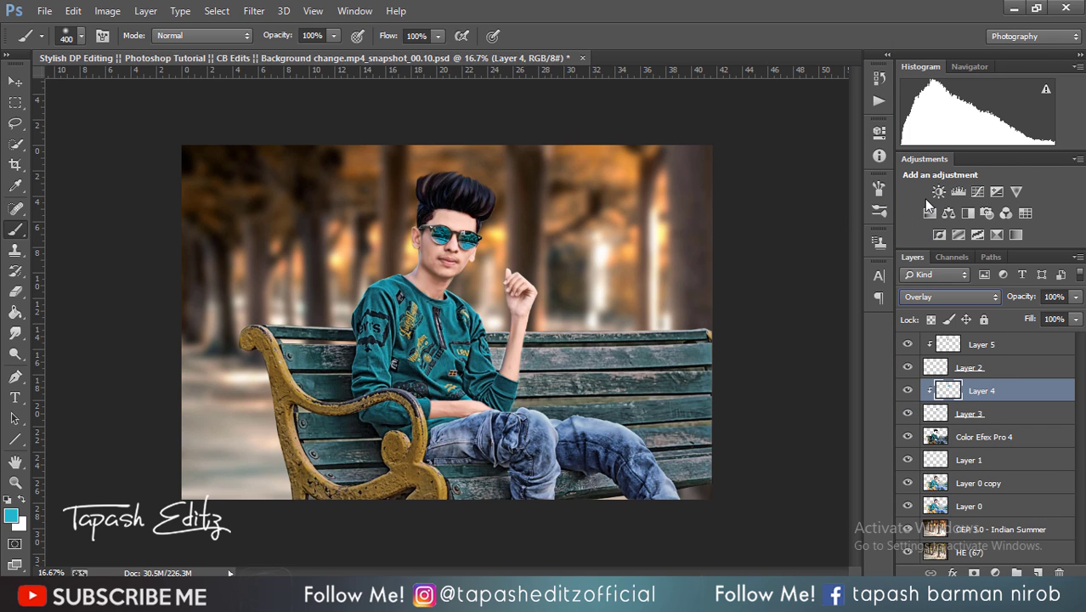
pyautogui.keyDown('ctrl'); pyautogui.click(979, 366); pyautogui.keyUp('ctrl')
pyautogui.keyDown('ctrl'); pyautogui.click(980, 344); pyautogui.keyUp('ctrl')
pyautogui.rightClick(977, 344)
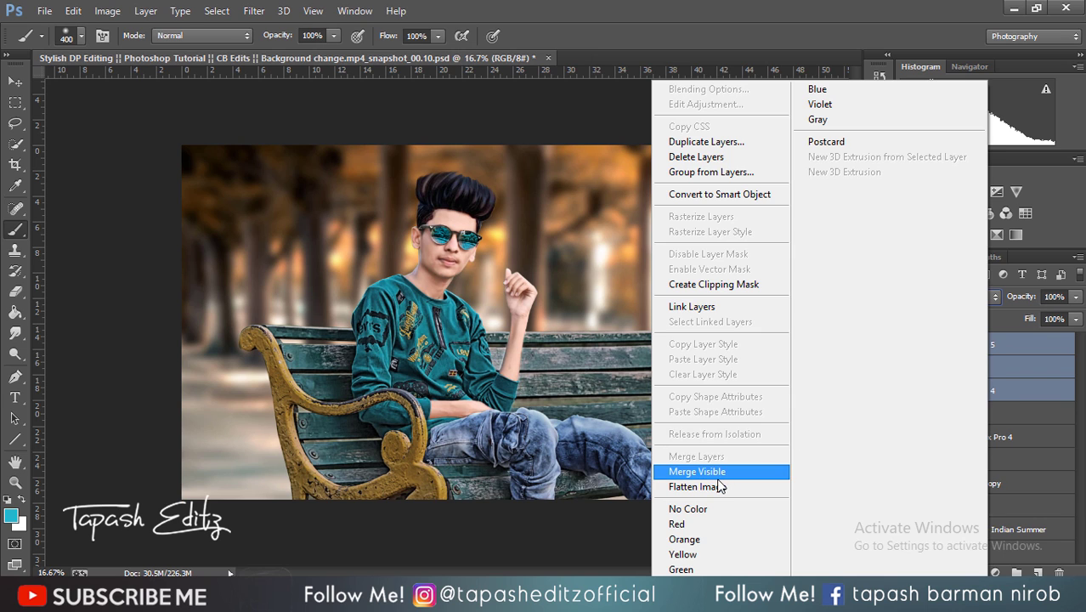
pyautogui.click(988, 362)
pyautogui.keyDown('ctrl'); pyautogui.click(980, 412); pyautogui.keyUp('ctrl')
pyautogui.rightClick(979, 412)
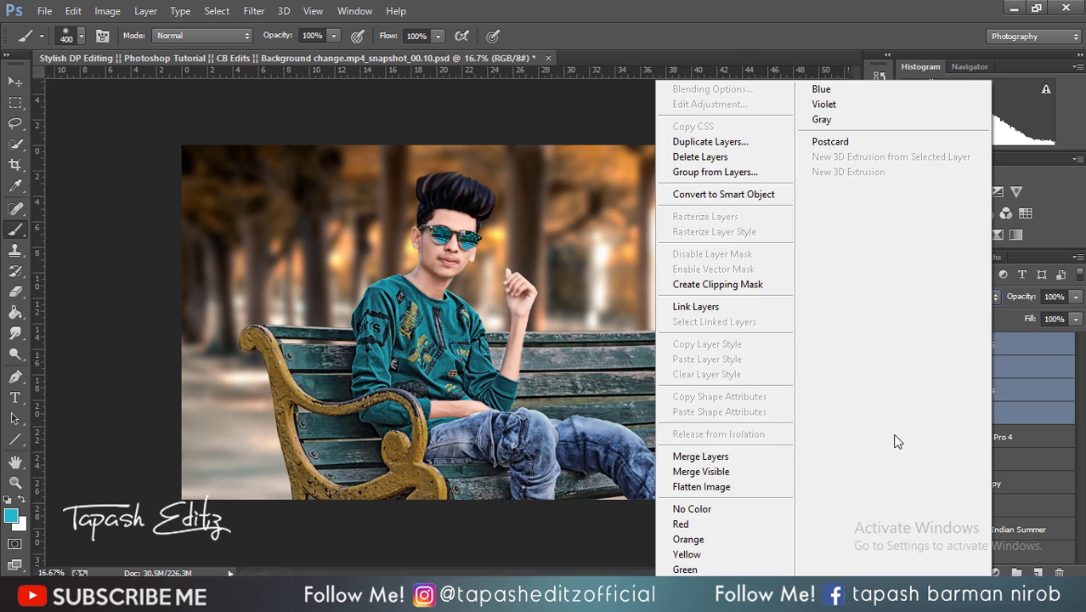
pyautogui.click(746, 456)
pyautogui.click(908, 345)
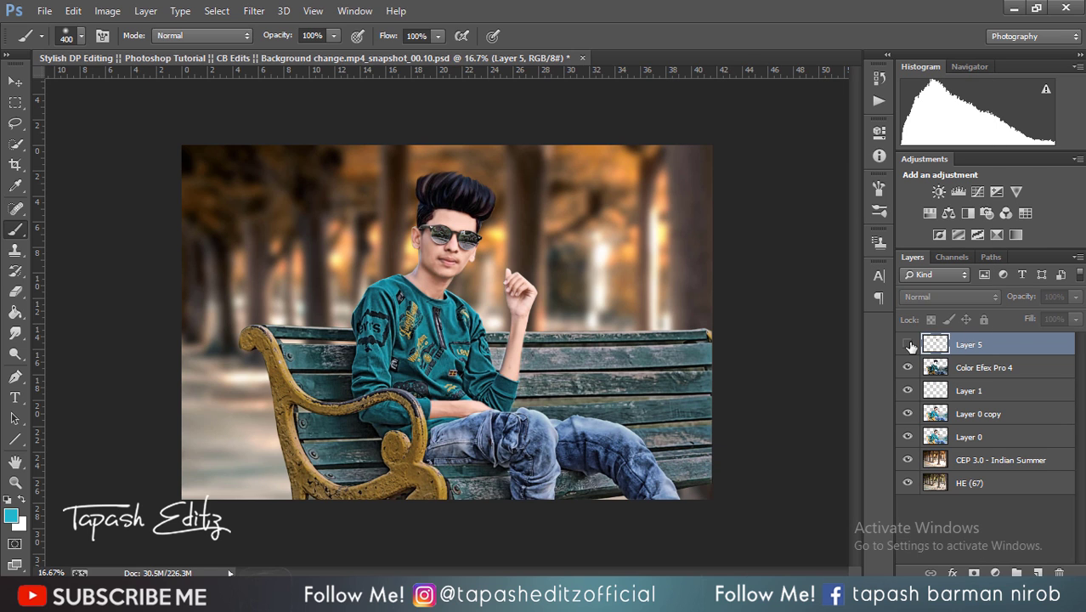
pyautogui.click(907, 344)
# Adjust Hue/Saturation on the merged lens layer to Hue +1, Saturation +100, Lightness +22
pyautogui.click(107, 11)
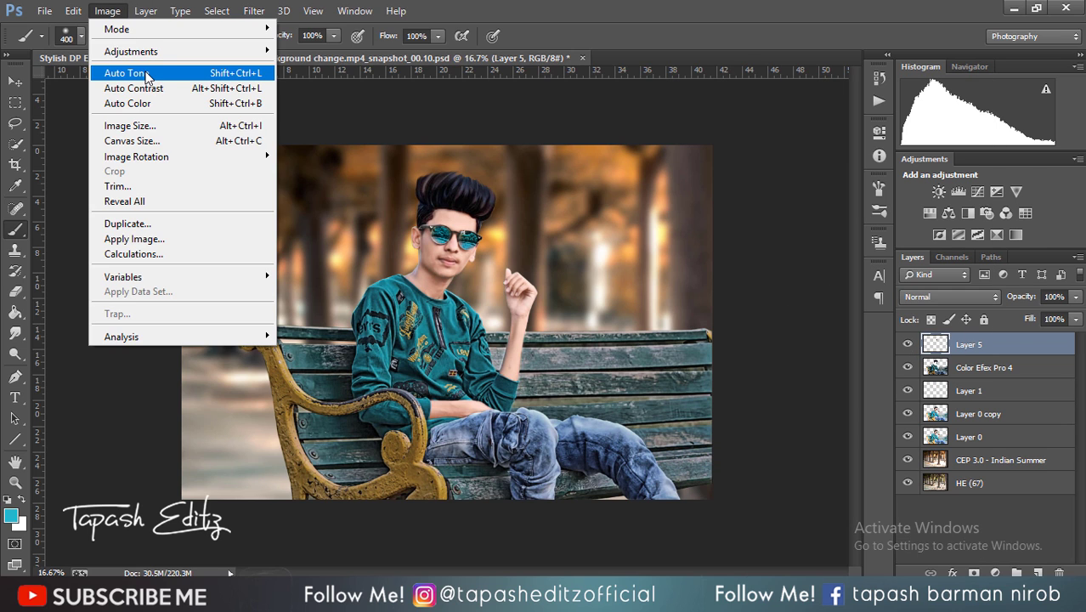
pyautogui.moveTo(131, 52)
pyautogui.click(344, 134)
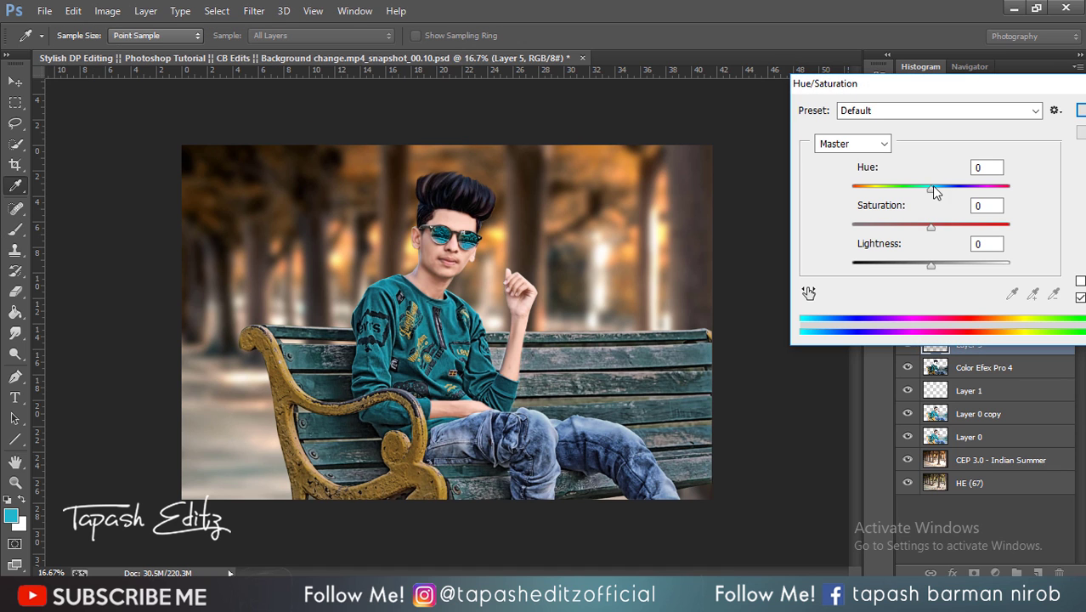
pyautogui.moveTo(932, 185)
pyautogui.mouseDown()
pyautogui.moveTo(904, 185)
pyautogui.moveTo(933, 188)
pyautogui.moveTo(920, 187)
pyautogui.mouseUp()
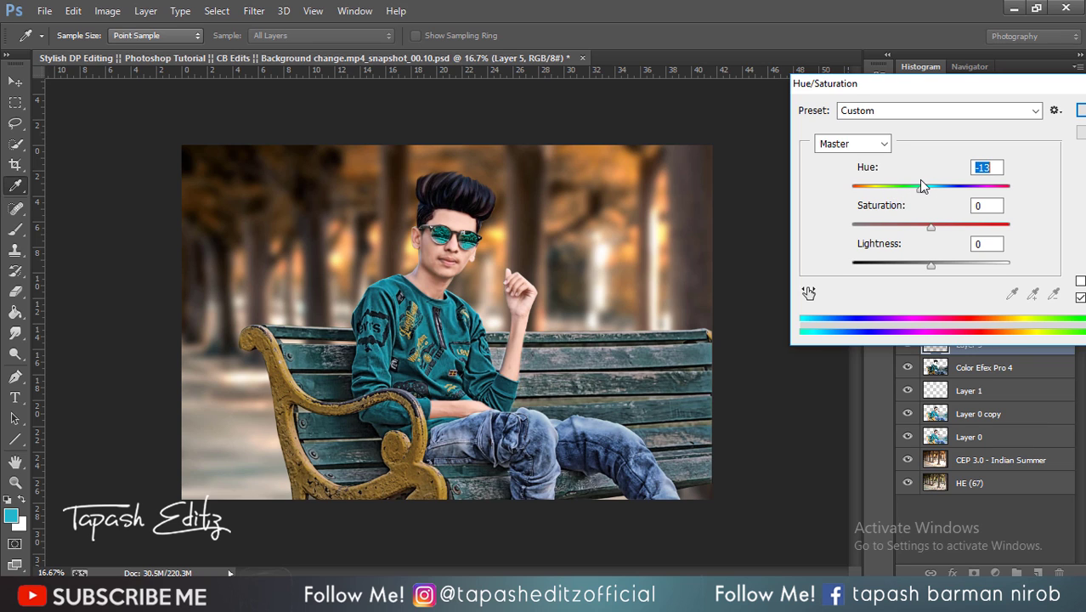
pyautogui.moveTo(933, 227); pyautogui.dragTo(1051, 231)
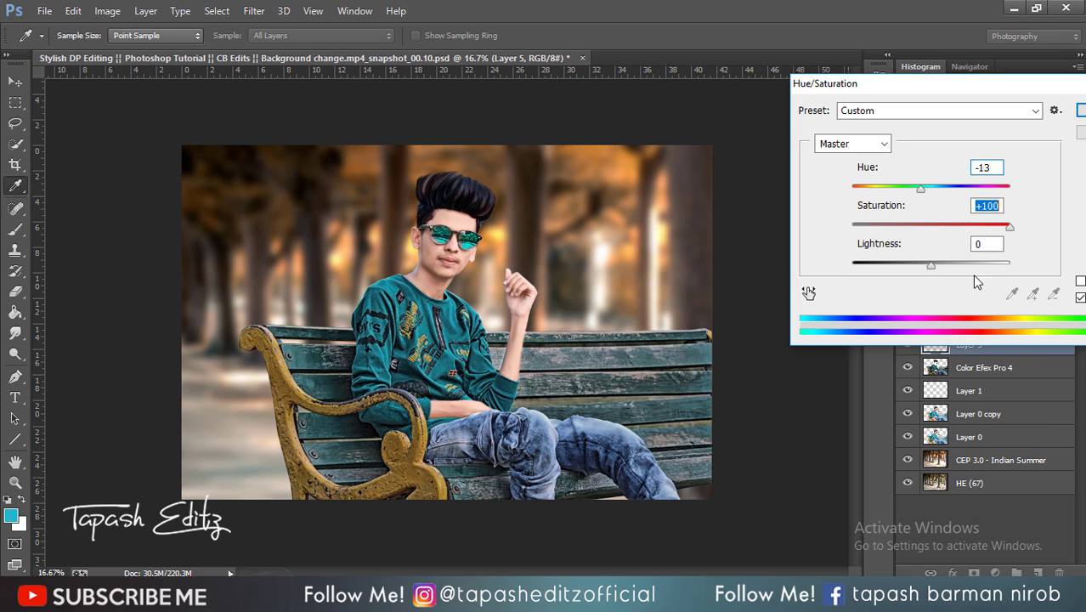
pyautogui.moveTo(931, 263)
pyautogui.mouseDown()
pyautogui.moveTo(965, 264)
pyautogui.moveTo(948, 263)
pyautogui.mouseUp()
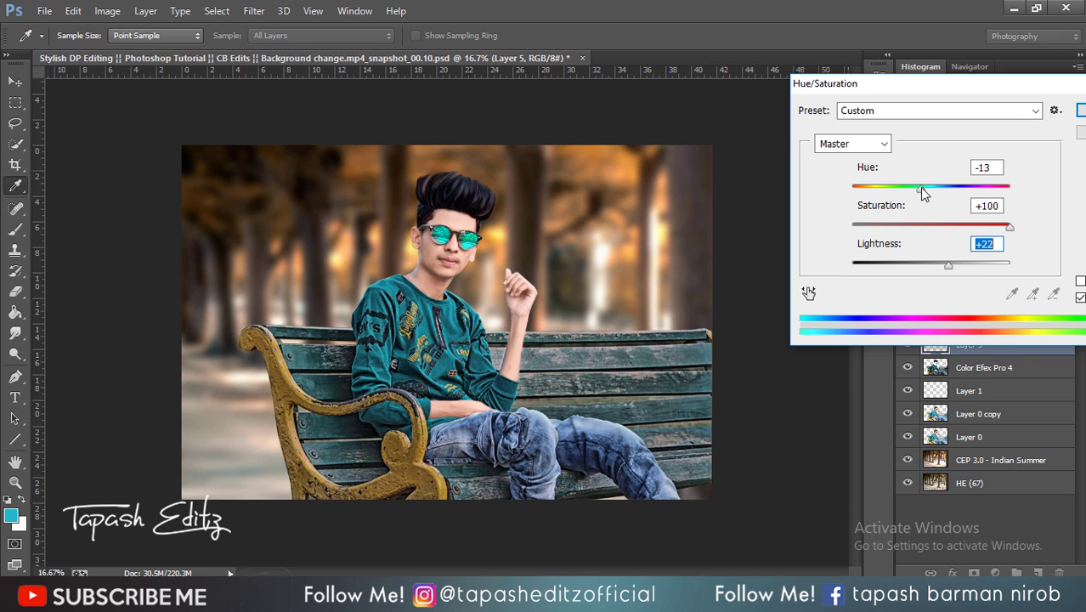
pyautogui.moveTo(920, 187); pyautogui.dragTo(946, 188)
pyautogui.moveTo(929, 190)
pyautogui.mouseDown()
pyautogui.moveTo(811, 180)
pyautogui.moveTo(931, 190)
pyautogui.mouseUp()
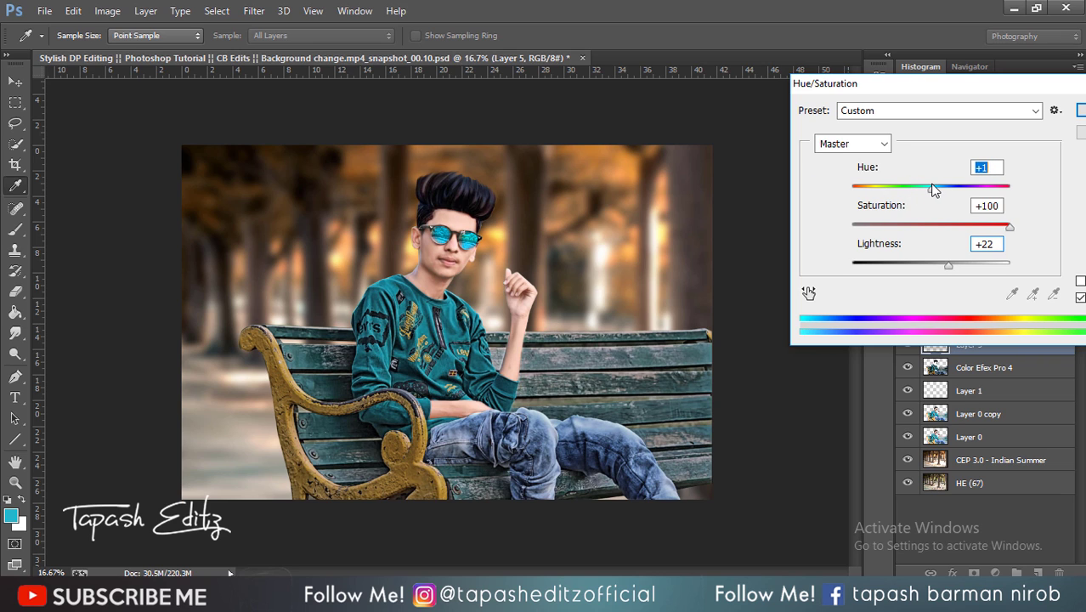
# Commit the blue lens Hue/Saturation and stamp all visible layers into a new Layer 6
pyautogui.click(1080, 111)
pyautogui.press('b')
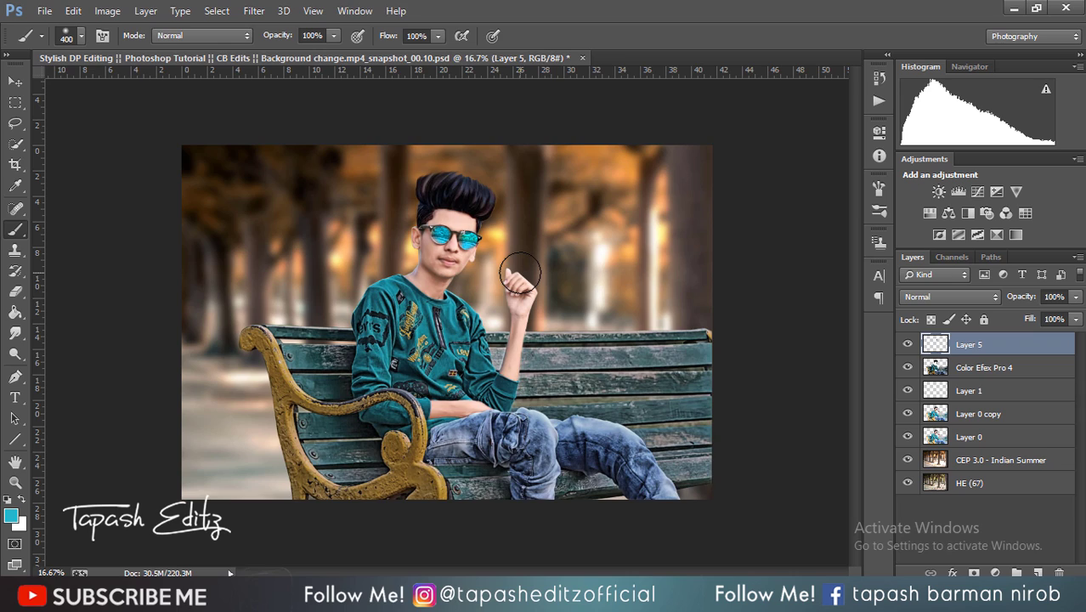
pyautogui.hotkey('ctrl', '+')
pyautogui.hotkey('ctrl', '+')
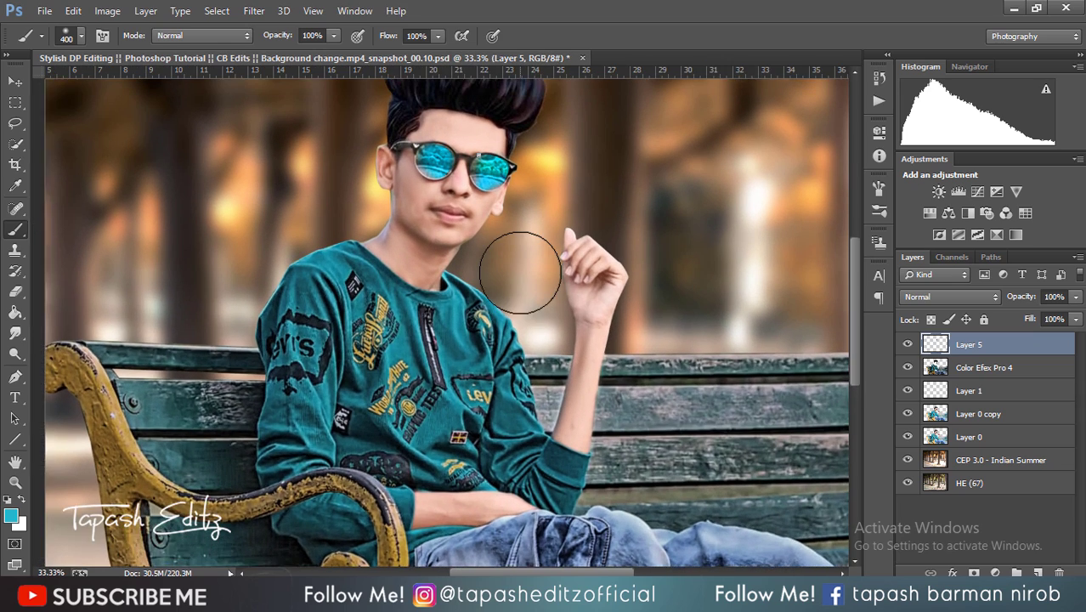
pyautogui.scroll(3, 520, 272)
pyautogui.hotkey('ctrl', '-')
pyautogui.hotkey('ctrl', '-')
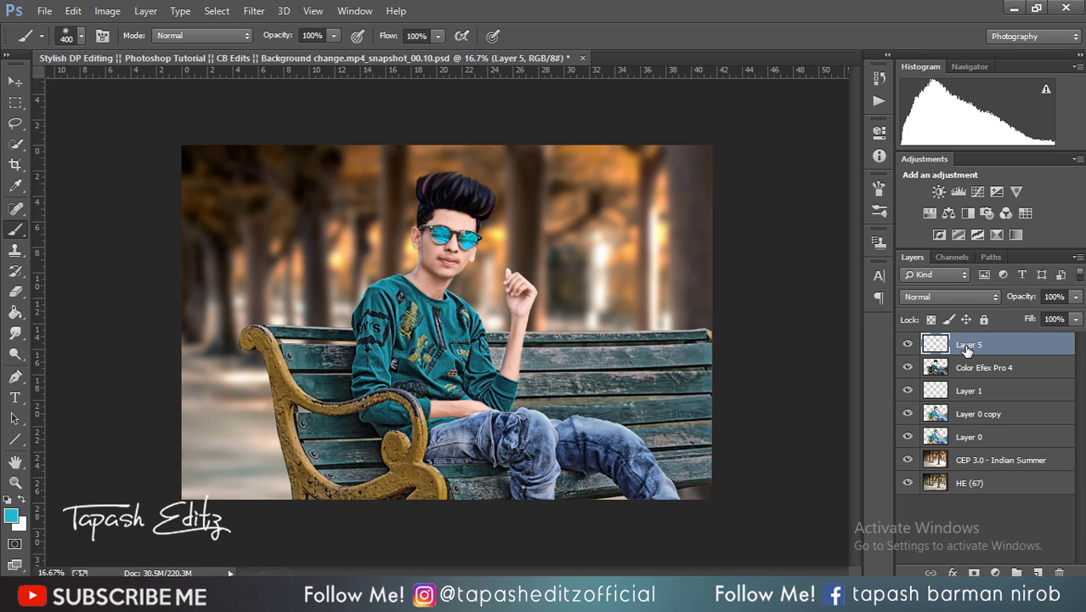
pyautogui.hotkey('ctrl', 'shift', 'alt', 'e')
pyautogui.click(260, 16)
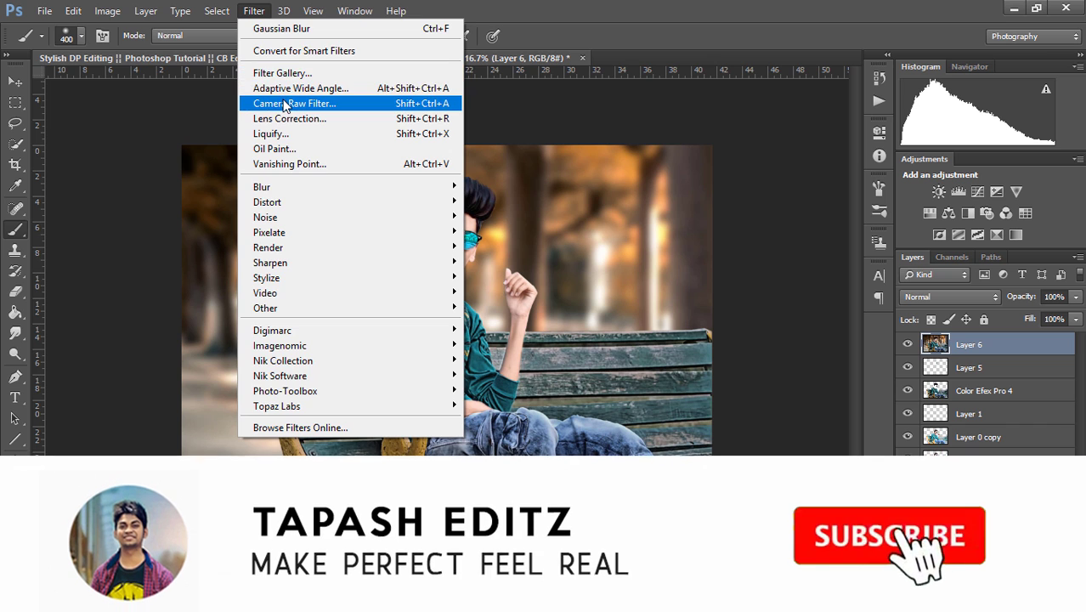
# In Camera Raw on Layer 6, set Highlights +68, Blacks +25, Contrast −8 and Vibrance +13
pyautogui.click(284, 104)
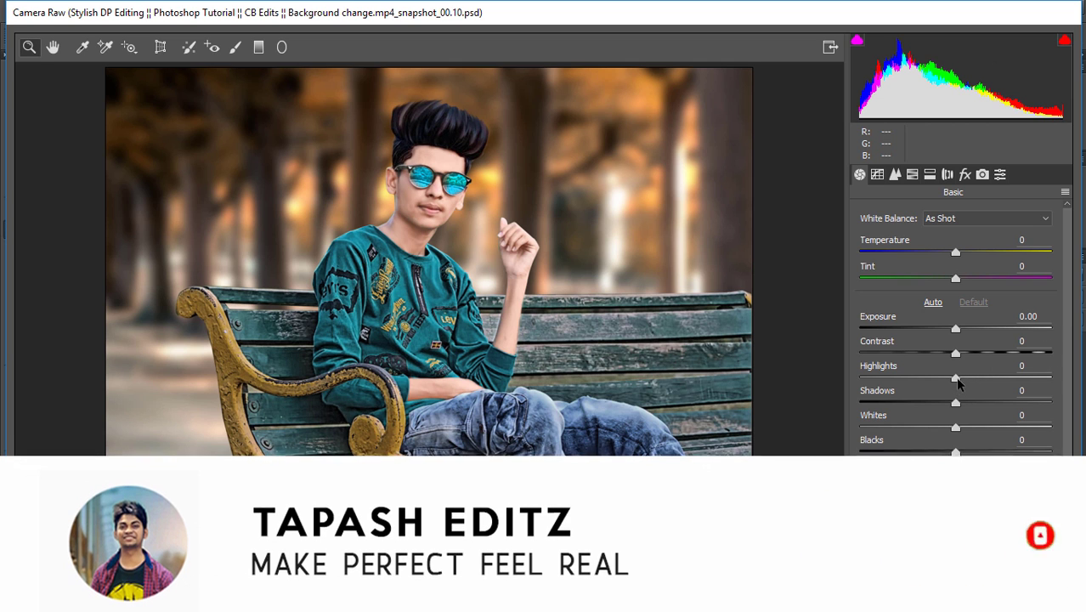
pyautogui.moveTo(958, 379); pyautogui.dragTo(1024, 379)
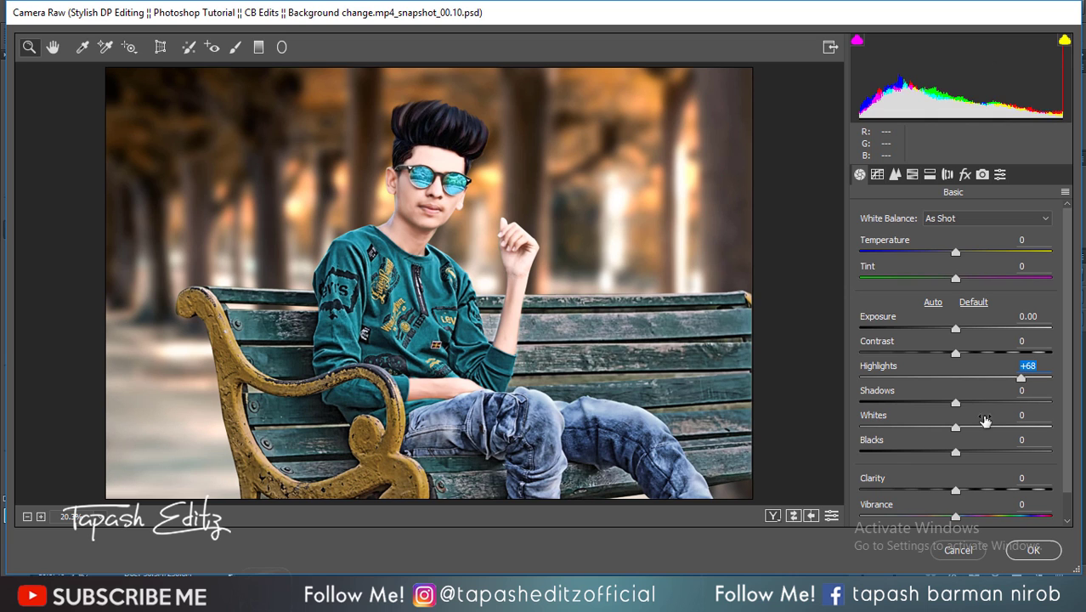
pyautogui.moveTo(955, 451); pyautogui.dragTo(980, 451)
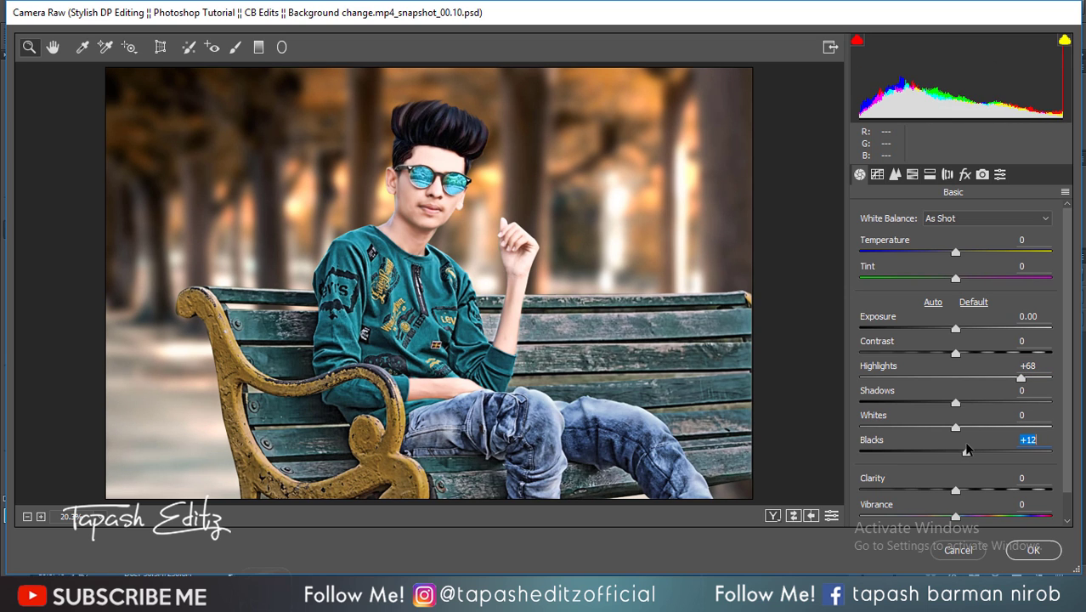
pyautogui.moveTo(955, 353); pyautogui.dragTo(947, 353)
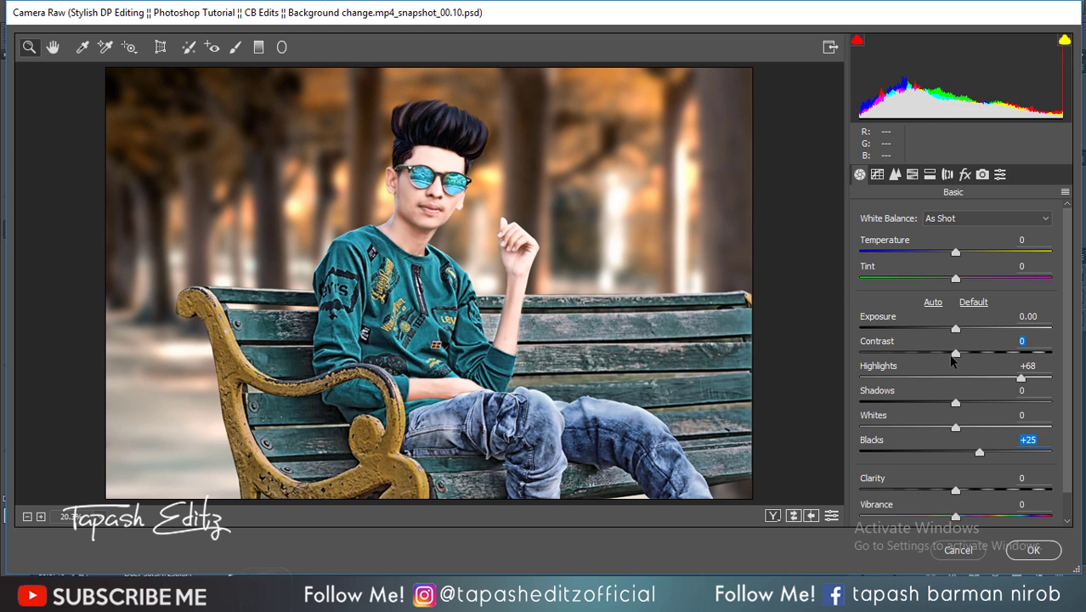
pyautogui.scroll(-1, 958, 420)
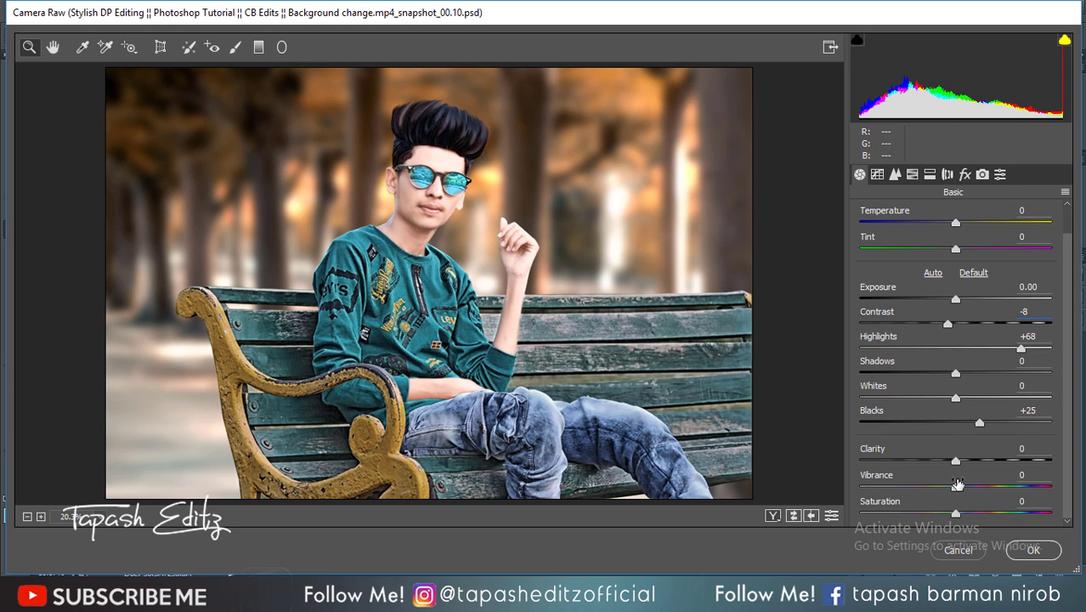
pyautogui.moveTo(955, 487); pyautogui.dragTo(968, 487)
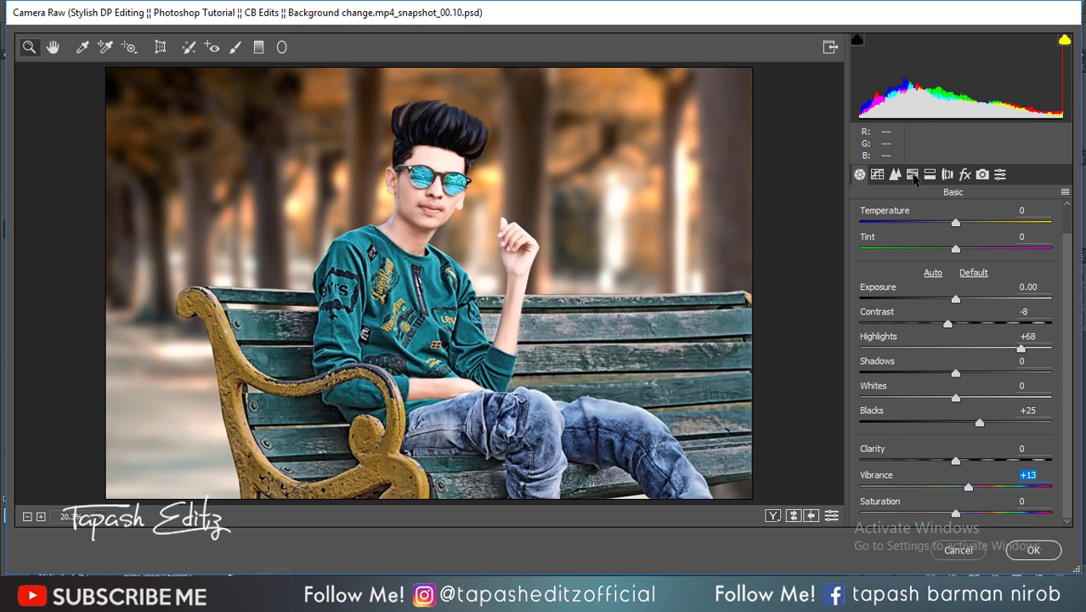
# In the Detail panel, raise luminance noise reduction to 27
pyautogui.click(914, 177)
pyautogui.click(896, 175)
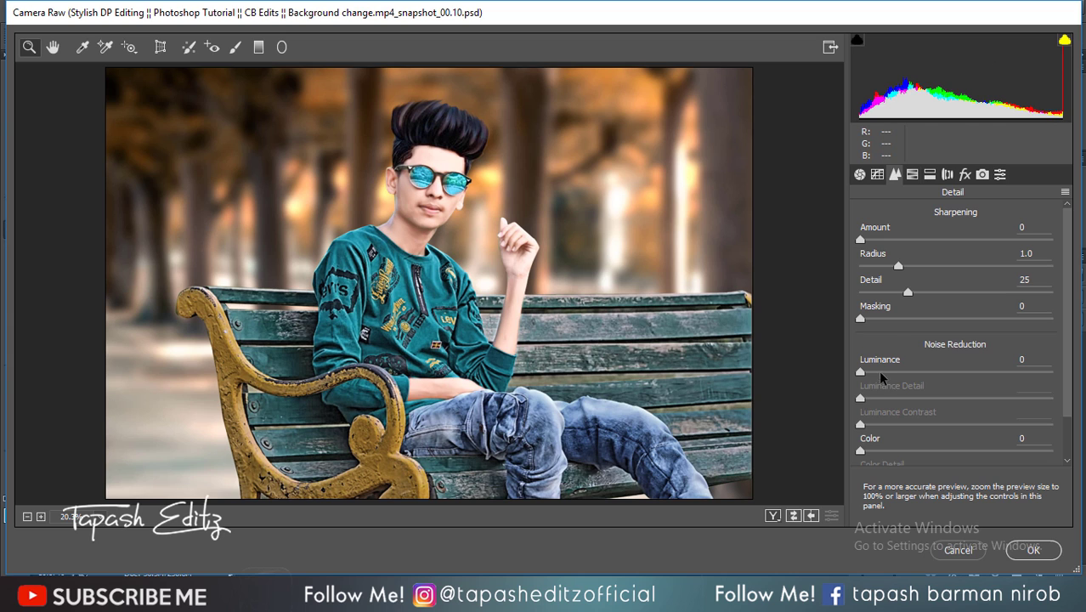
pyautogui.moveTo(860, 372); pyautogui.dragTo(911, 372)
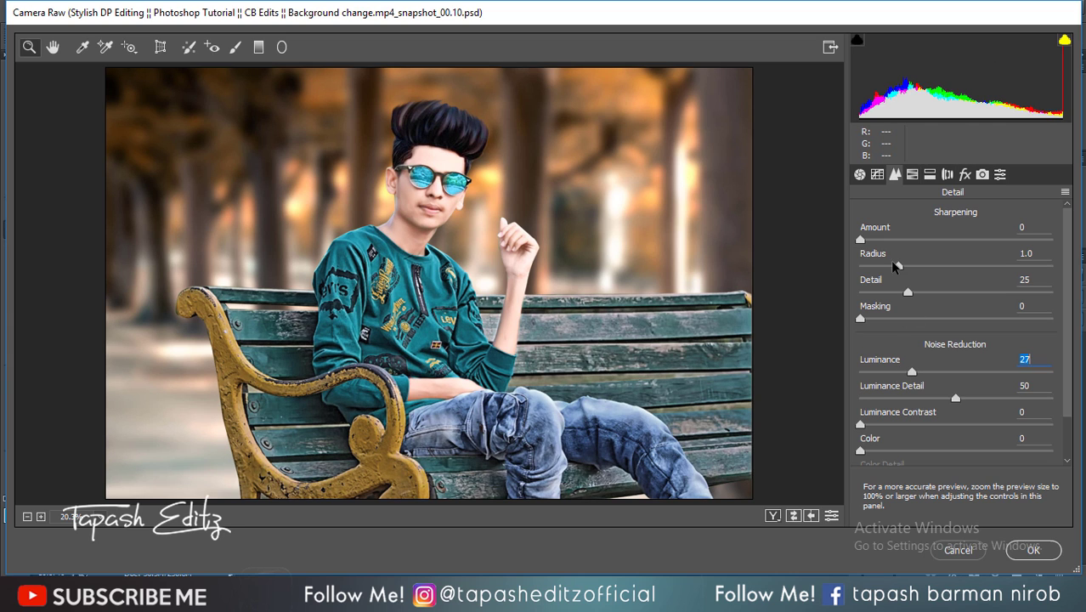
pyautogui.moveTo(875, 241); pyautogui.dragTo(904, 240)
pyautogui.click(930, 175)
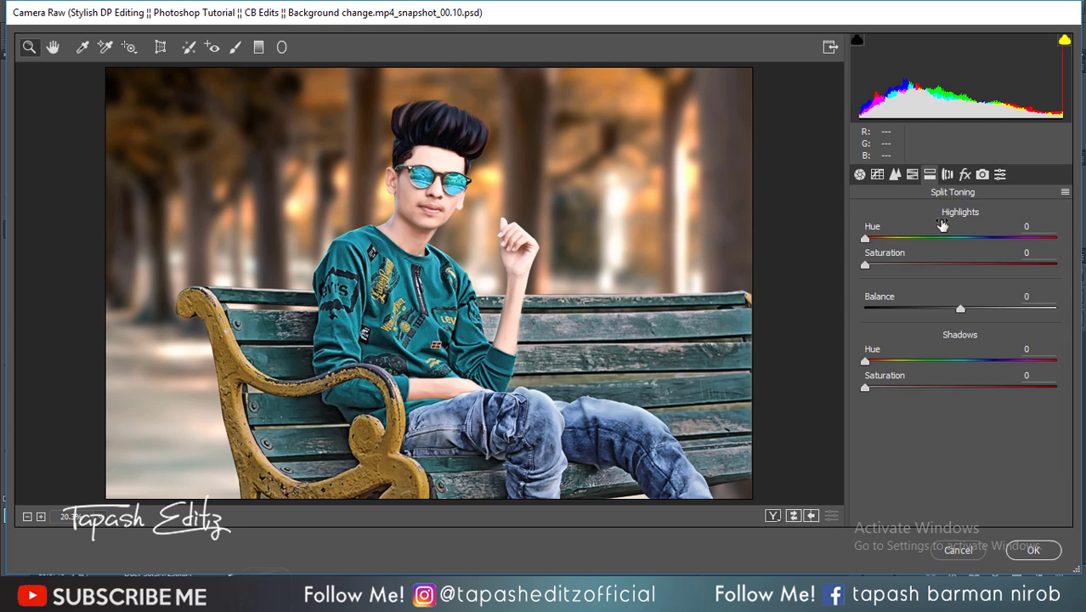
# Set HSL luminance to Oranges +23, Yellows +26 and Blues +33
pyautogui.click(913, 175)
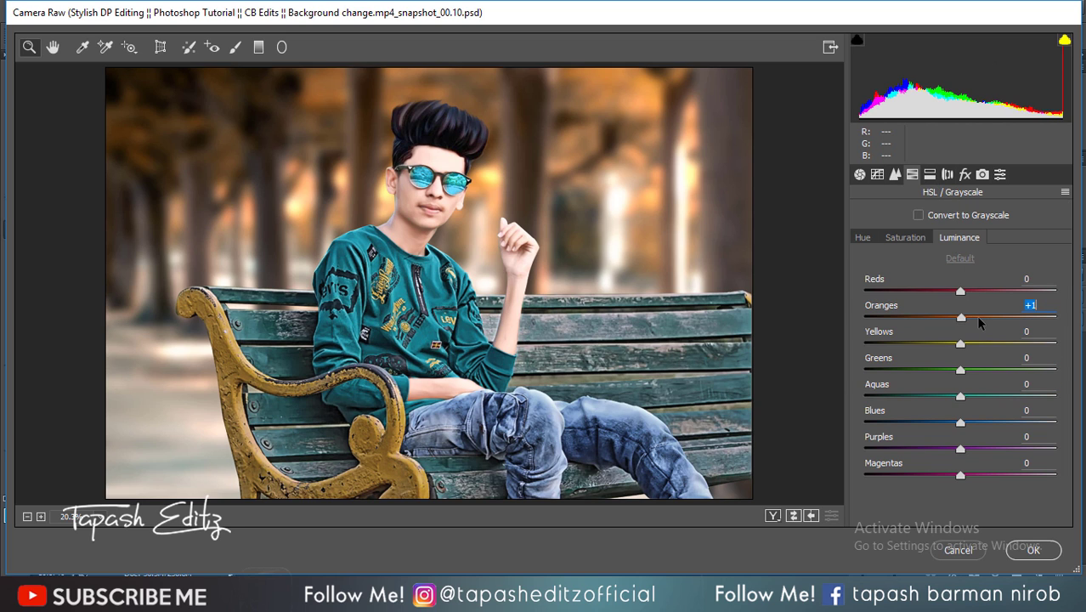
pyautogui.moveTo(978, 321); pyautogui.dragTo(985, 320)
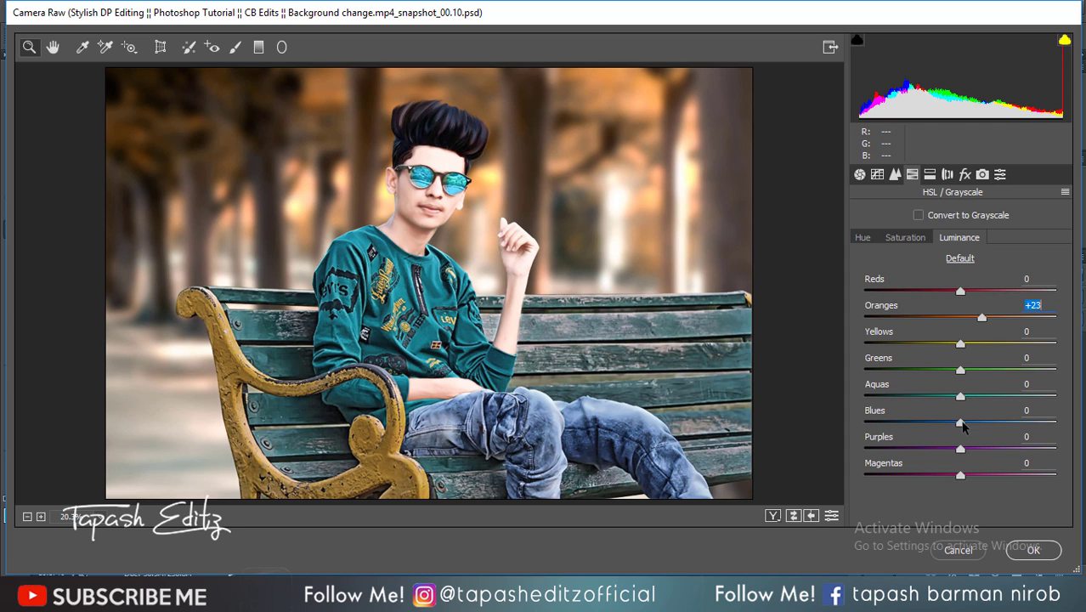
pyautogui.moveTo(960, 423); pyautogui.dragTo(990, 423)
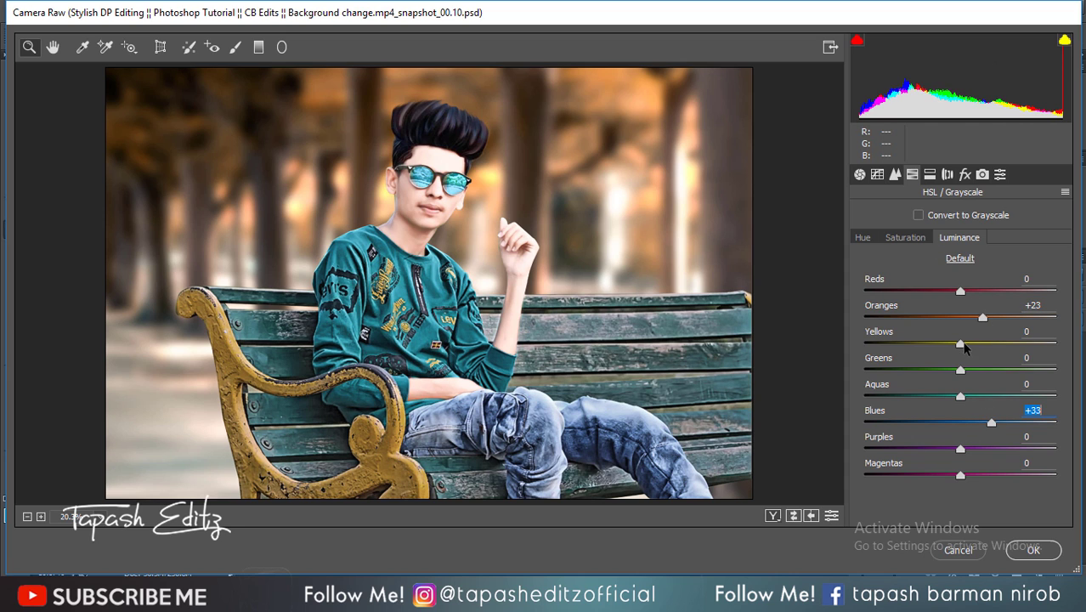
pyautogui.moveTo(960, 343)
pyautogui.mouseDown()
pyautogui.moveTo(987, 345)
pyautogui.moveTo(966, 318)
pyautogui.mouseUp()
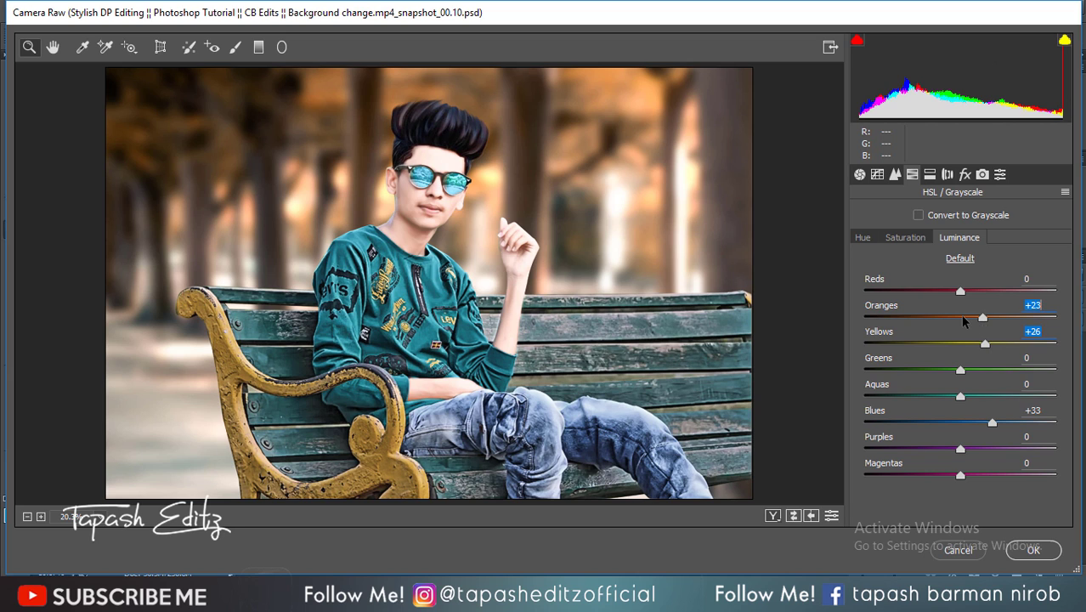
# Saturate Oranges +33, Yellows +60, Aquas +88, Blues +73; shift hue Aquas +43, Blues −26
pyautogui.click(904, 238)
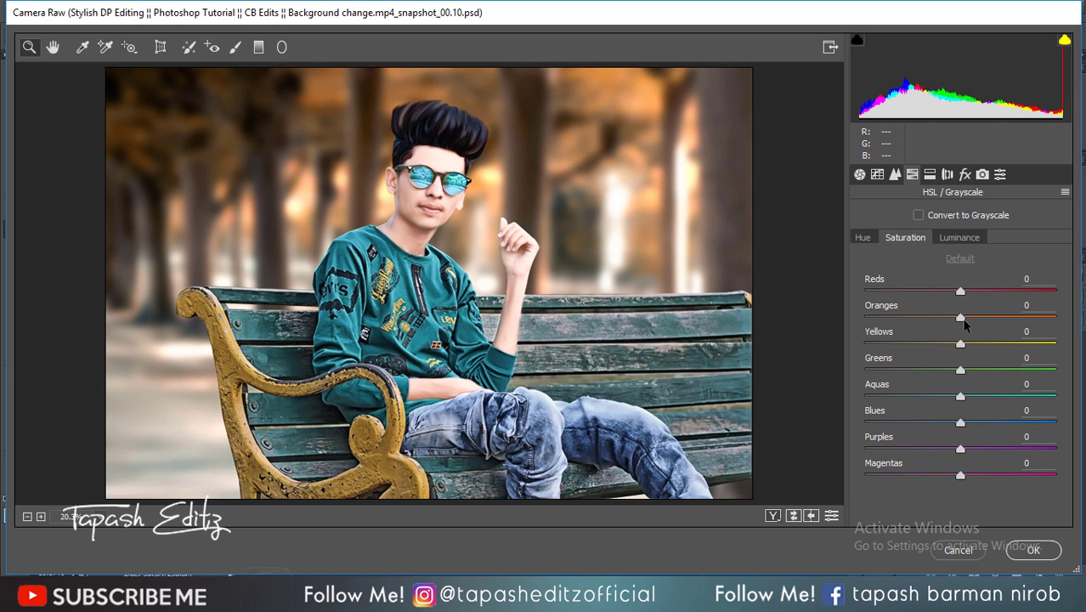
pyautogui.moveTo(960, 318); pyautogui.dragTo(981, 318)
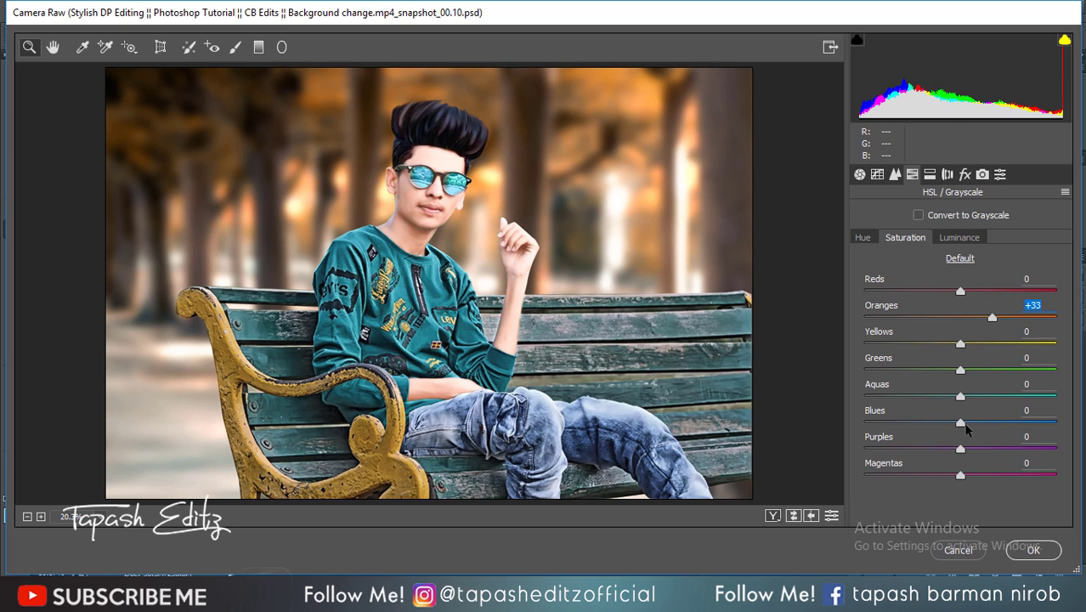
pyautogui.moveTo(960, 422); pyautogui.dragTo(1030, 423)
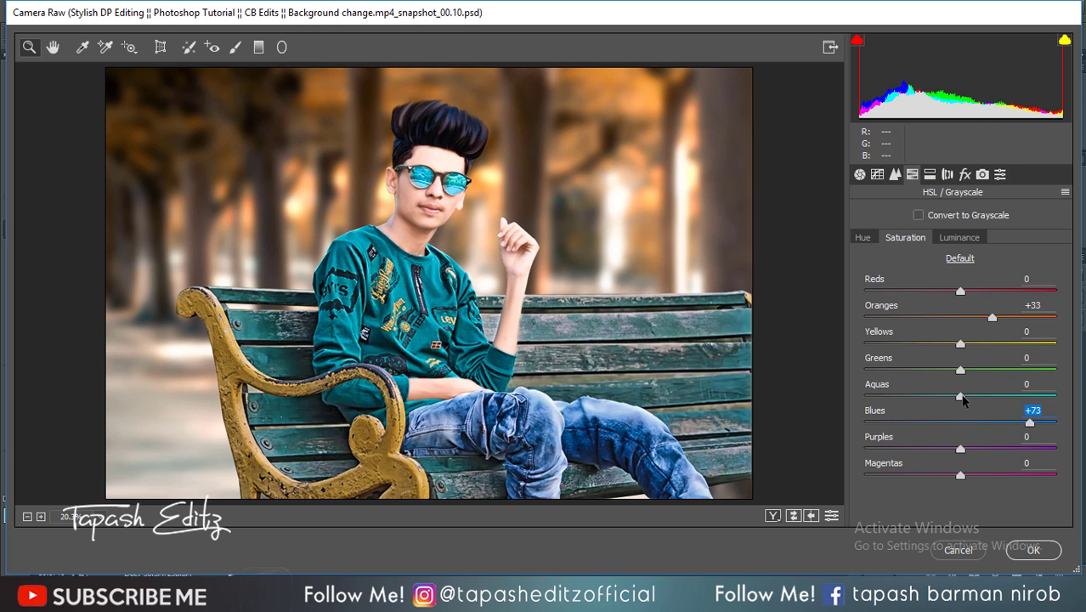
pyautogui.moveTo(960, 396); pyautogui.dragTo(1044, 396)
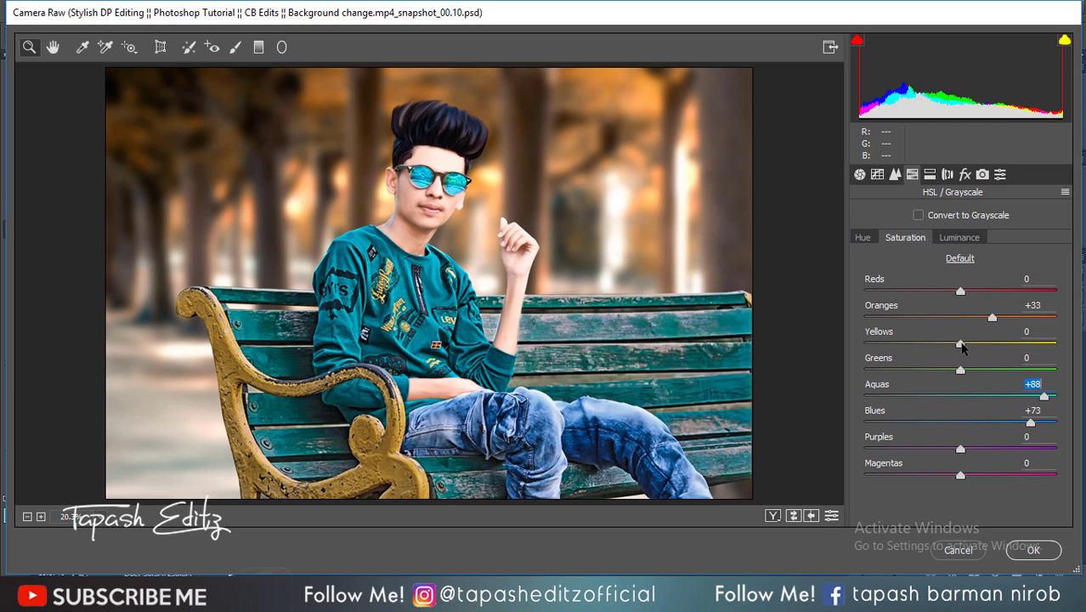
pyautogui.moveTo(960, 344); pyautogui.dragTo(1016, 344)
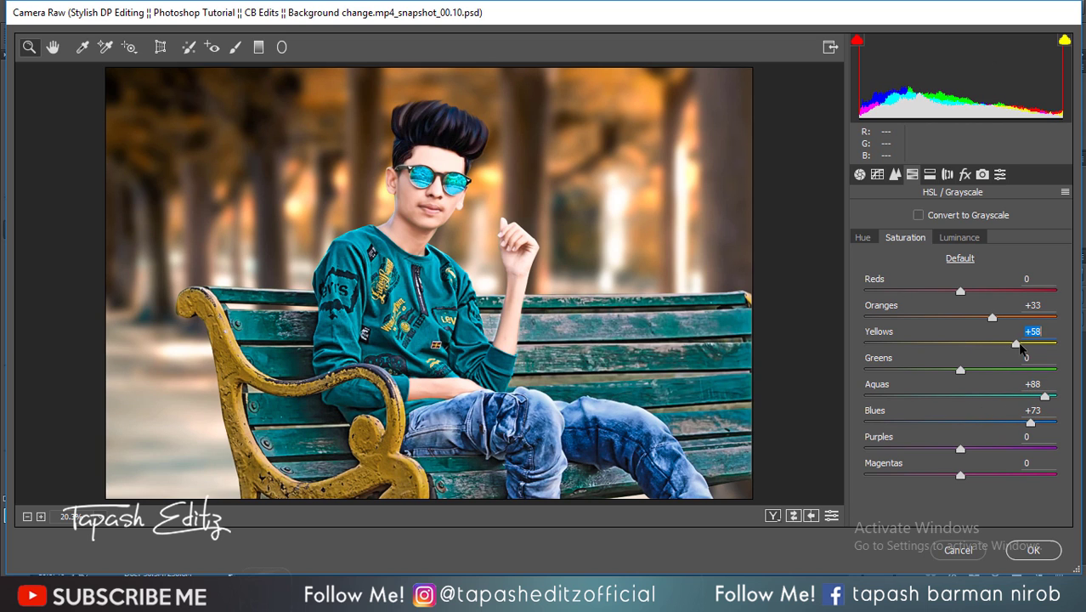
pyautogui.click(863, 238)
pyautogui.moveTo(960, 423)
pyautogui.mouseDown()
pyautogui.moveTo(935, 422)
pyautogui.moveTo(1002, 396)
pyautogui.mouseUp()
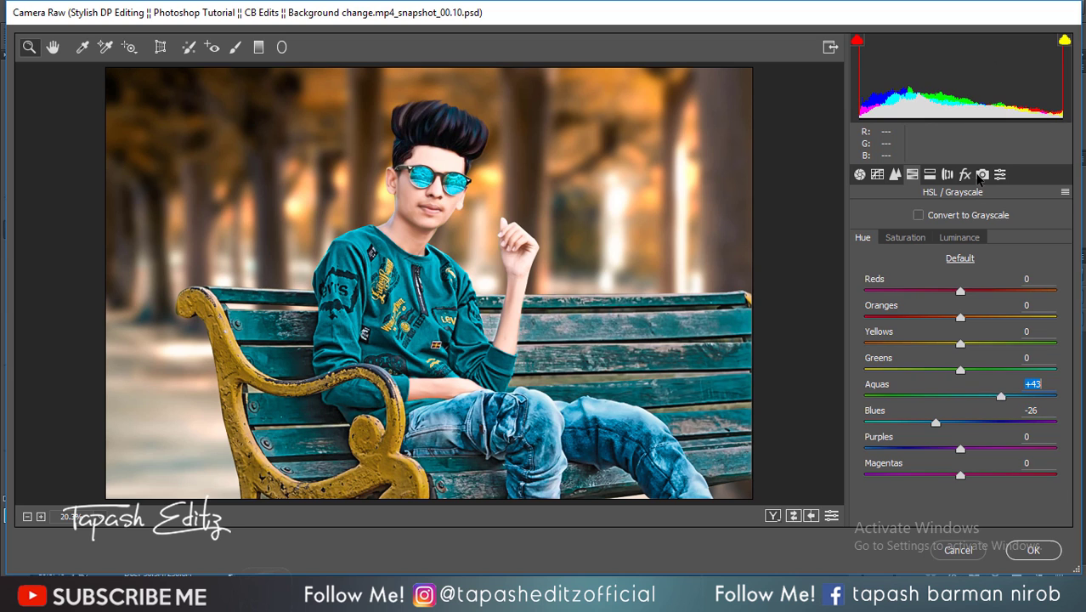
# Set Dehaze +26 and a −34 post-crop vignette, and apply the Camera Raw filter
pyautogui.click(965, 174)
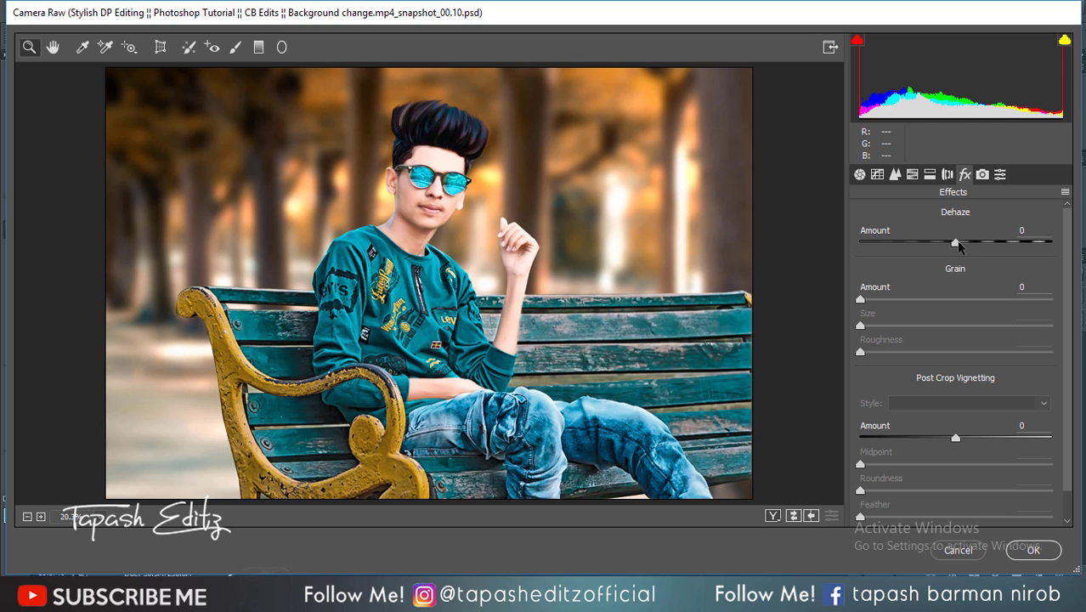
pyautogui.moveTo(956, 243); pyautogui.dragTo(980, 243)
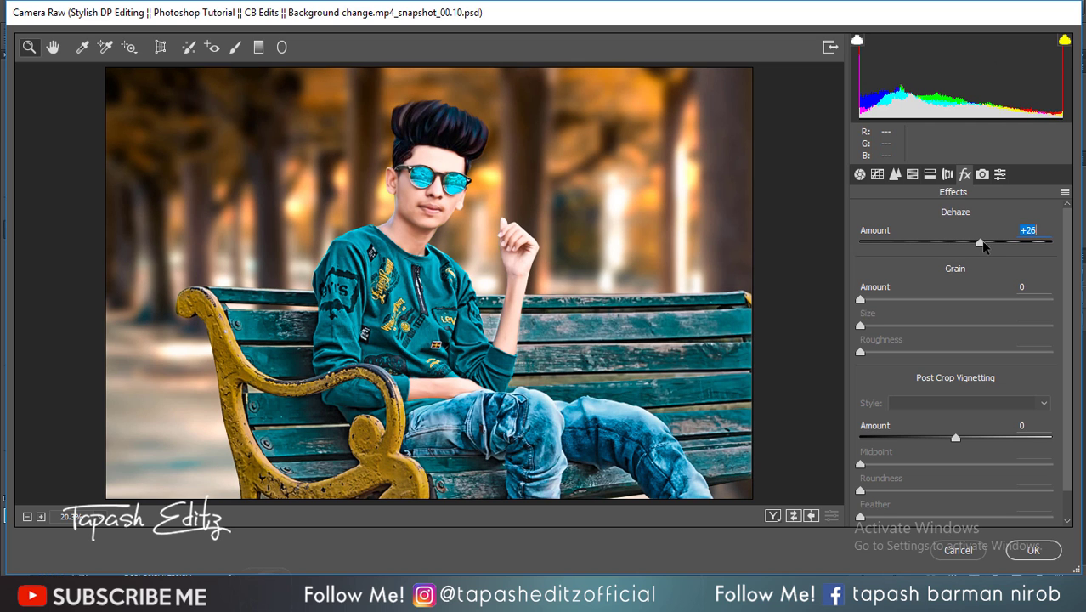
pyautogui.moveTo(956, 439); pyautogui.dragTo(922, 436)
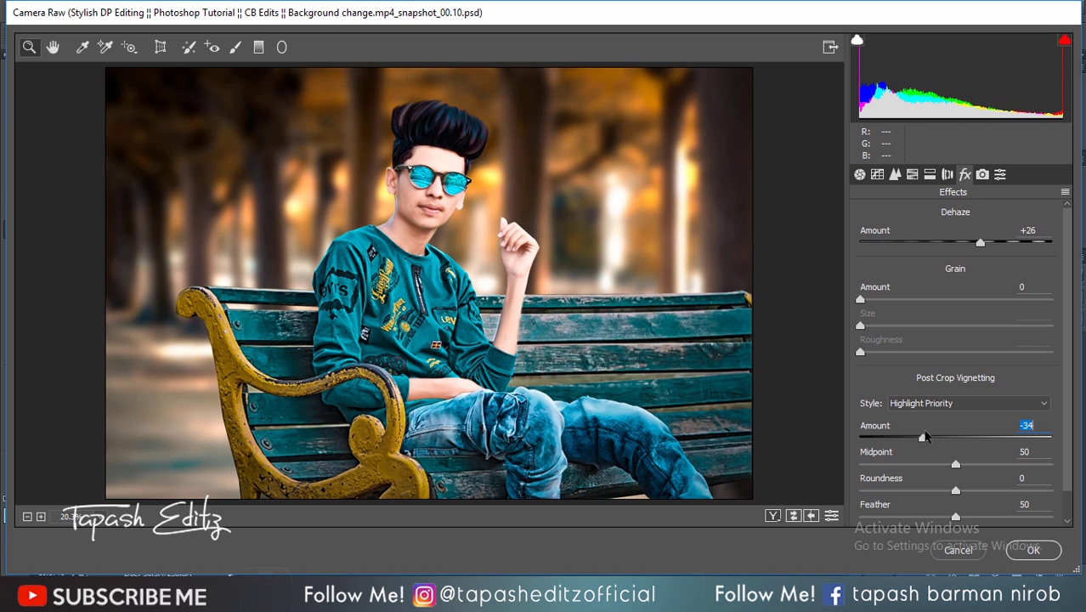
pyautogui.click(1033, 551)
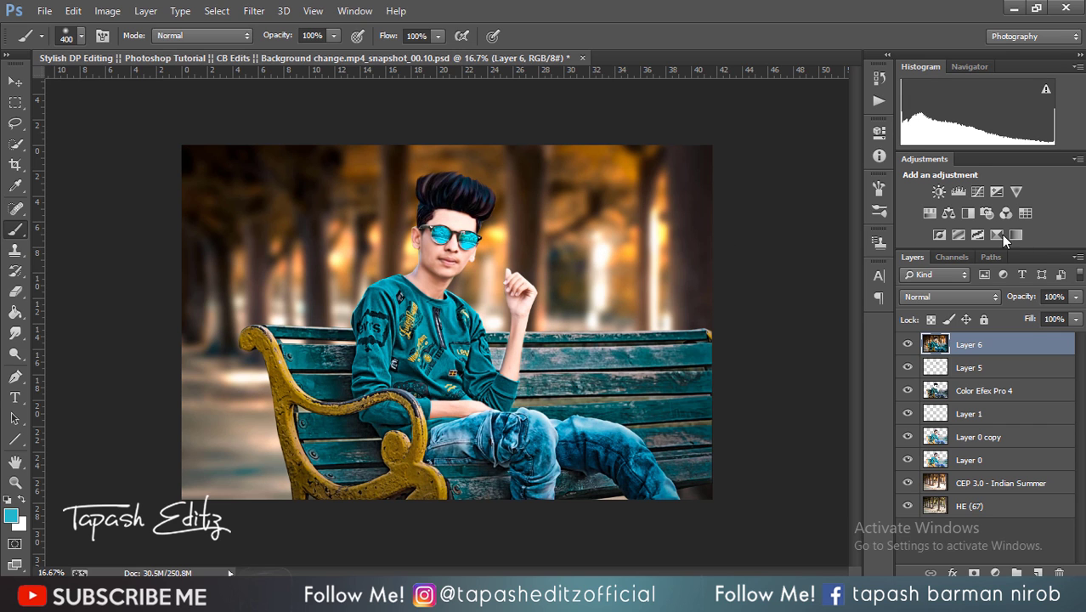
# Add a Selective Color adjustment and adjust the Reds' Cyan and Black sliders
pyautogui.click(999, 235)
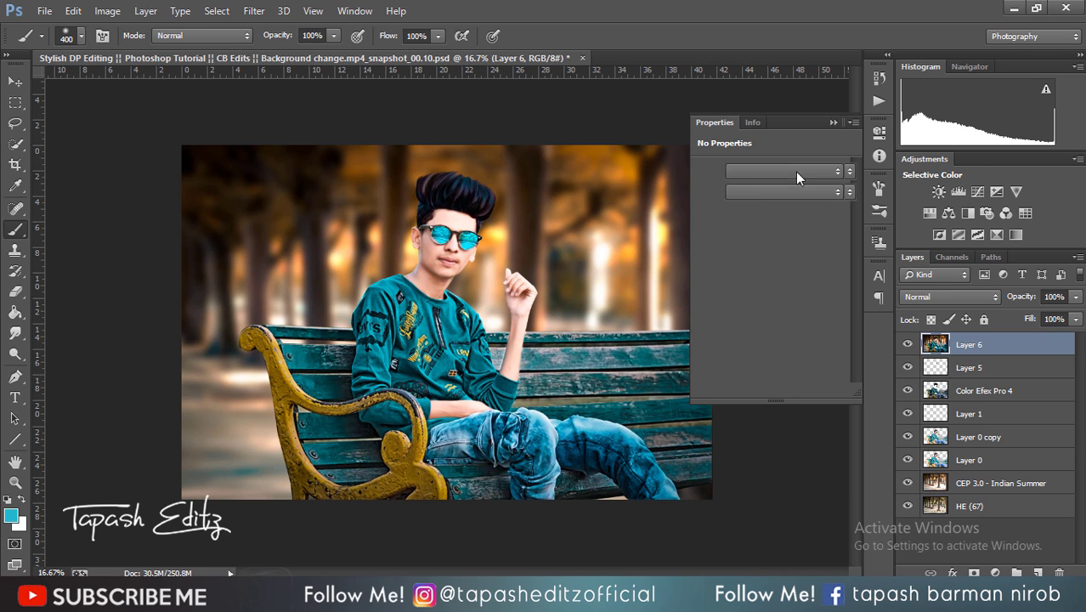
pyautogui.click(787, 191)
pyautogui.click(760, 204)
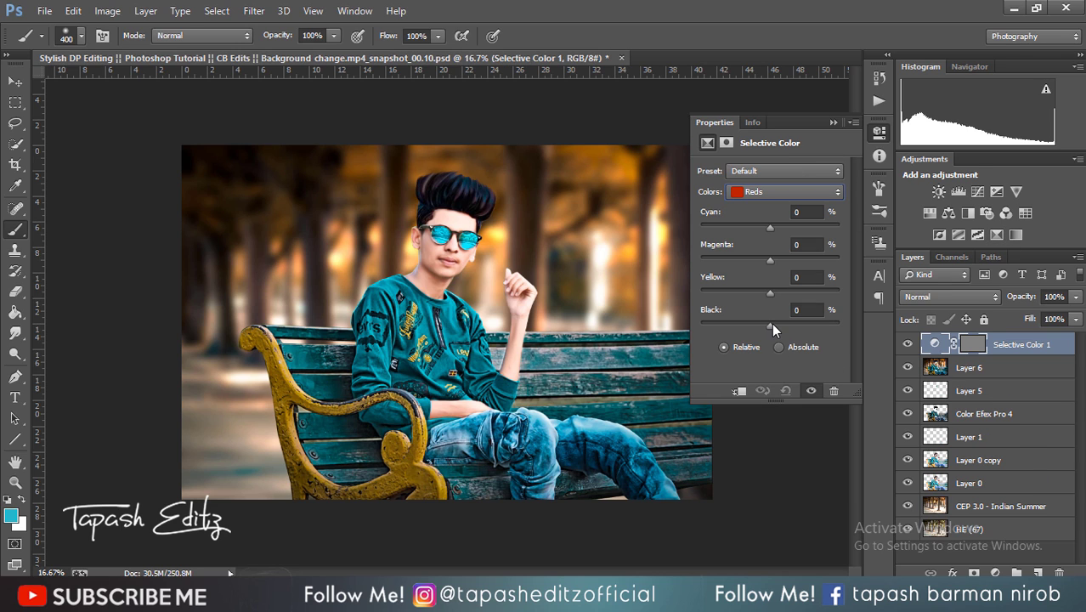
pyautogui.moveTo(770, 227); pyautogui.dragTo(758, 226)
pyautogui.moveTo(788, 324); pyautogui.dragTo(727, 311)
pyautogui.moveTo(726, 313)
pyautogui.mouseDown()
pyautogui.moveTo(717, 311)
pyautogui.moveTo(747, 307)
pyautogui.mouseUp()
pyautogui.click(753, 194)
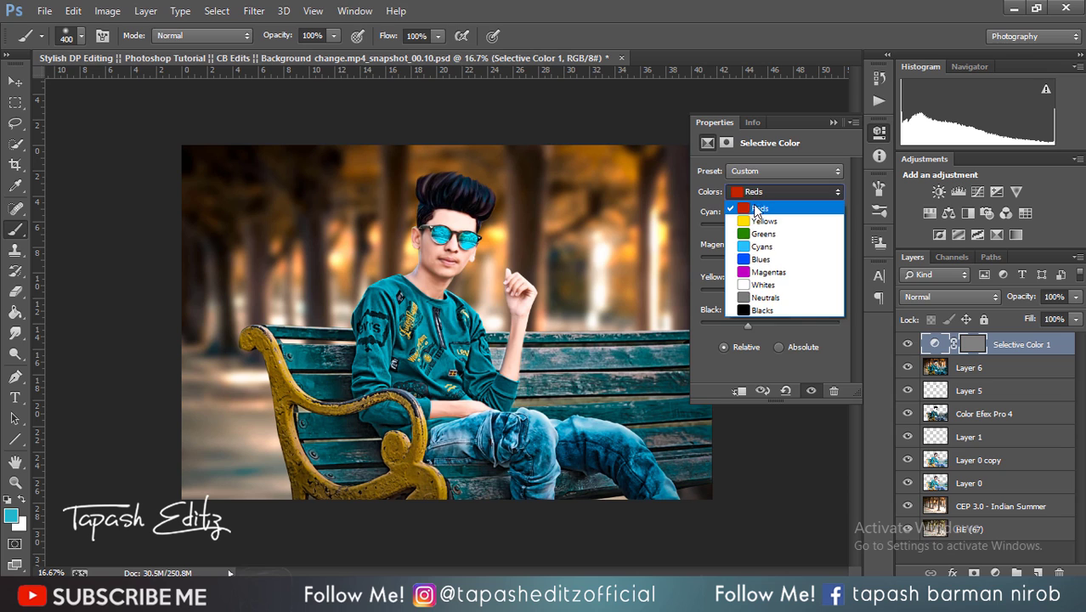
pyautogui.click(754, 192)
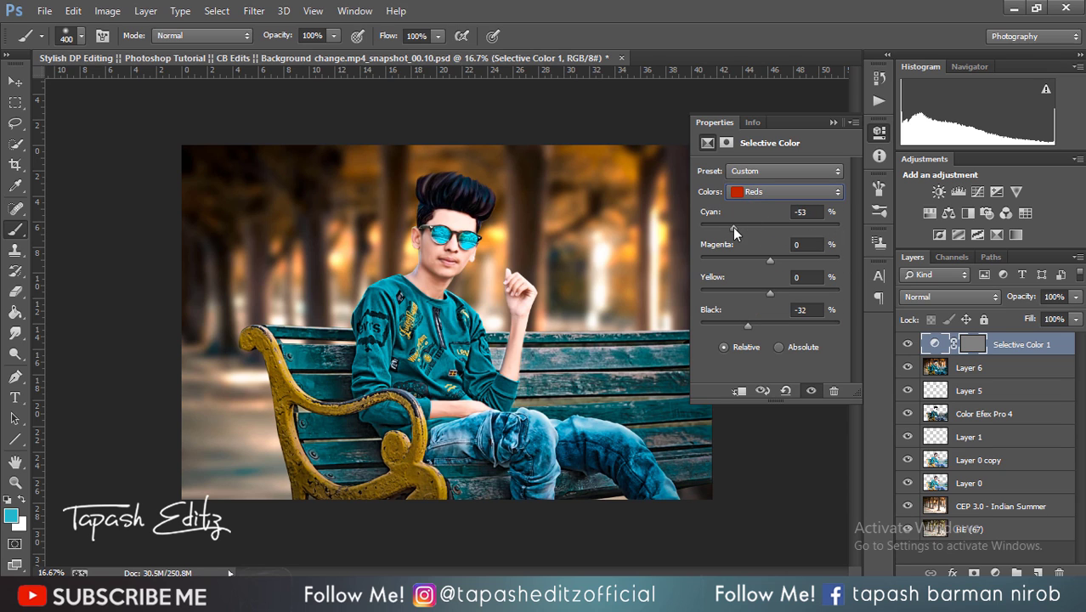
# Clip the adjustment to Layer 6, finishing Reds at Cyan +62 and Black −100
pyautogui.click(738, 391)
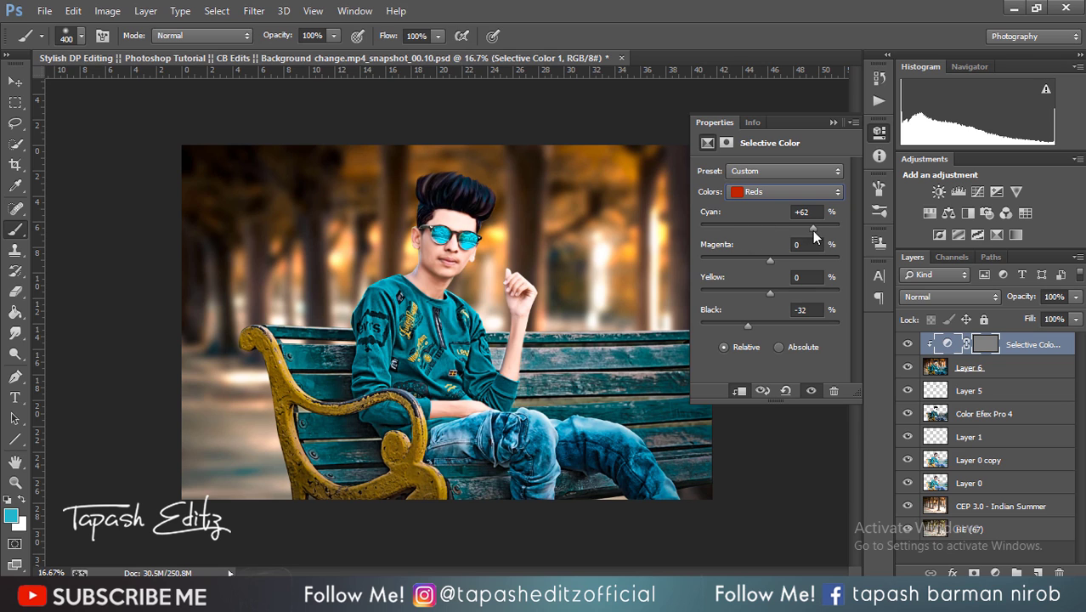
pyautogui.moveTo(748, 325); pyautogui.dragTo(826, 326)
pyautogui.click(879, 211)
pyautogui.click(879, 211)
pyautogui.click(831, 122)
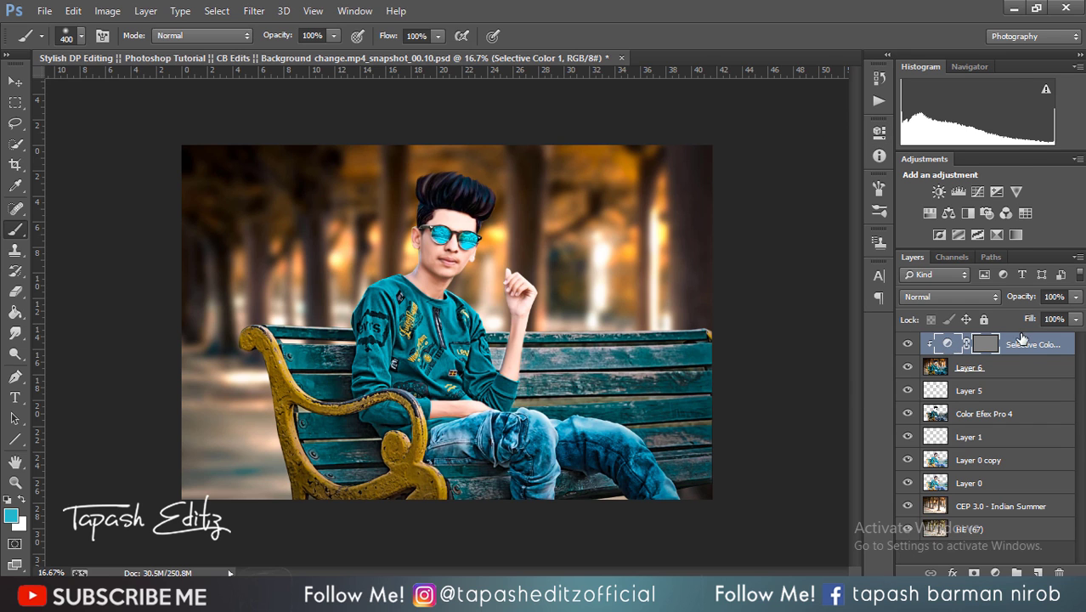
# Merge the Selective Color adjustment down into Layer 6
pyautogui.rightClick(1022, 338)
pyautogui.click(742, 451)
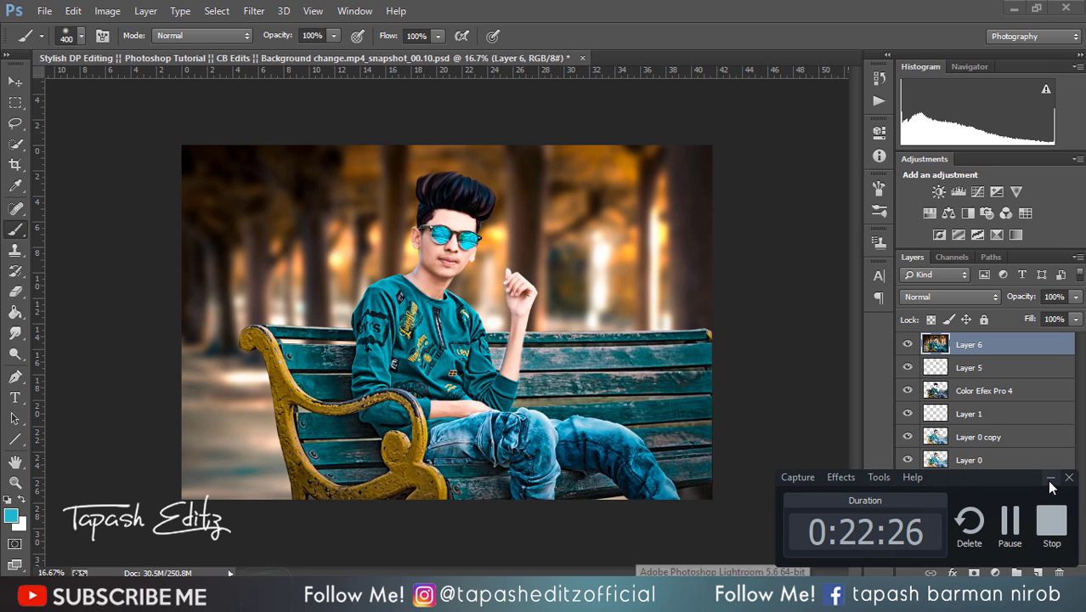
pyautogui.click(1051, 478)
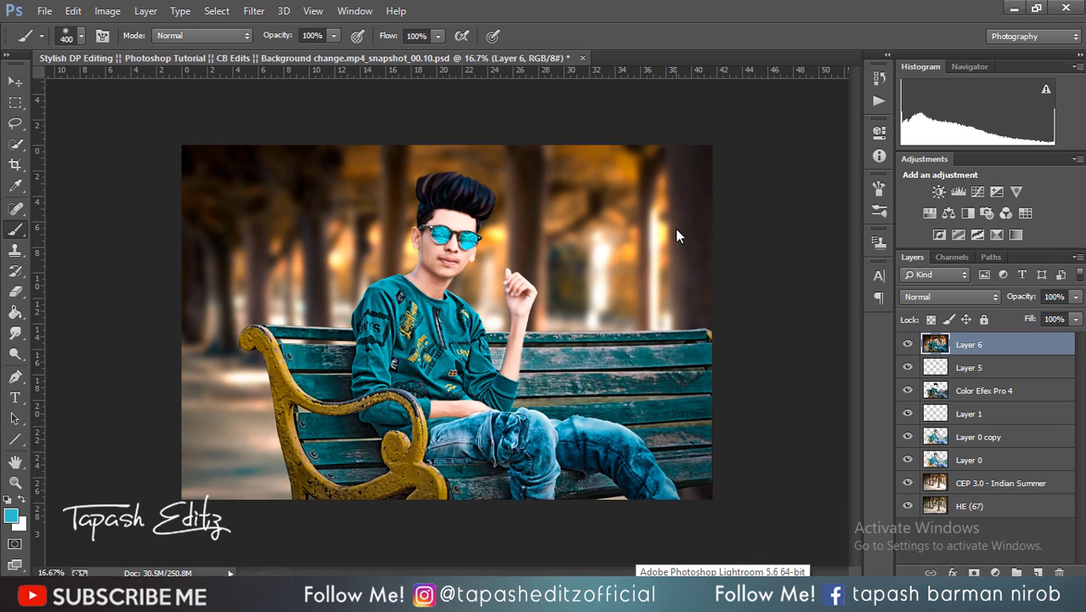
# Apply Oil Paint with Stylization 1.19, Cleanliness 1.35, Scale 0.1, Shine 0
pyautogui.click(253, 11)
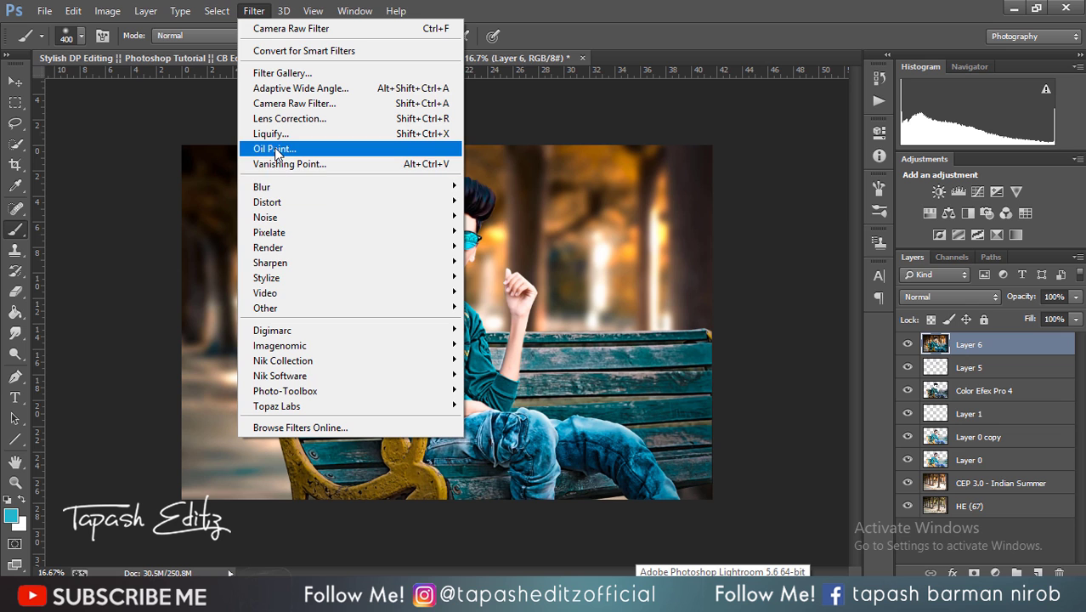
pyautogui.click(276, 150)
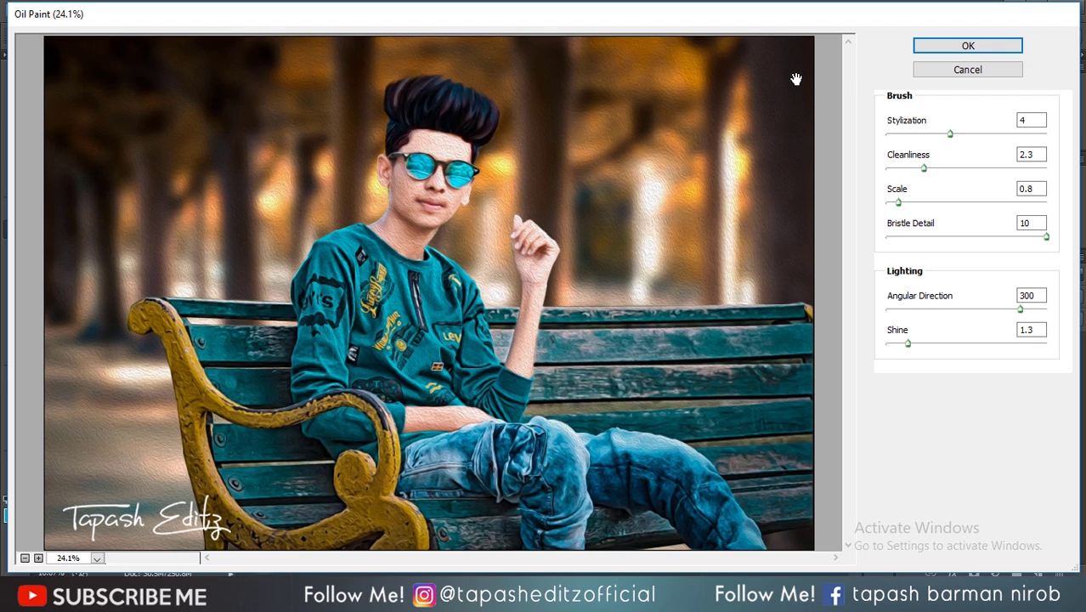
pyautogui.moveTo(906, 345); pyautogui.dragTo(868, 346)
pyautogui.moveTo(909, 311); pyautogui.dragTo(865, 313)
pyautogui.moveTo(892, 243)
pyautogui.mouseDown()
pyautogui.moveTo(875, 238)
pyautogui.moveTo(869, 208)
pyautogui.mouseUp()
pyautogui.click(909, 168)
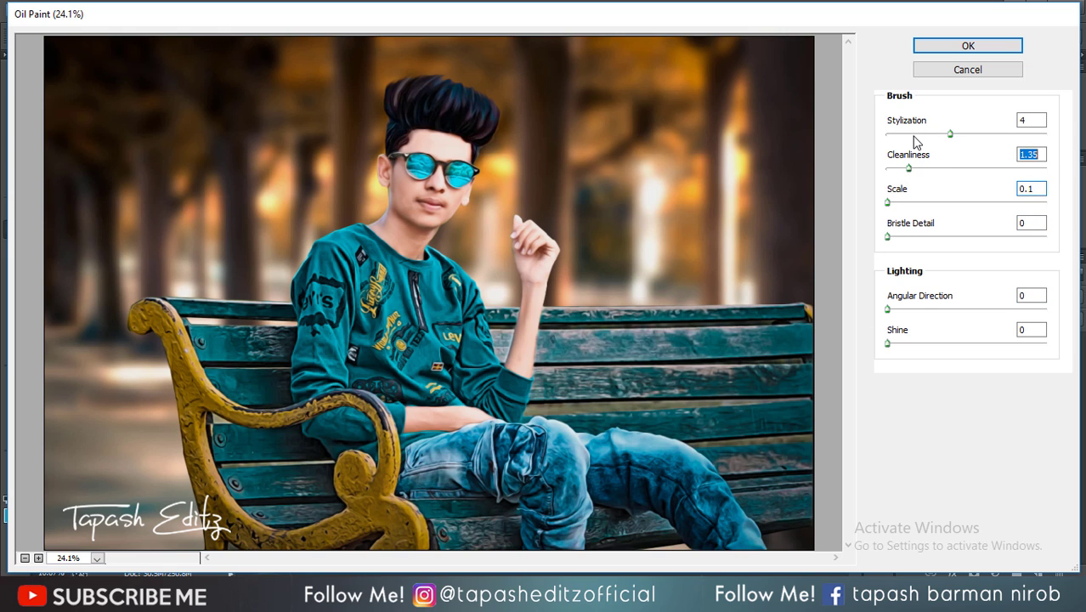
pyautogui.click(898, 135)
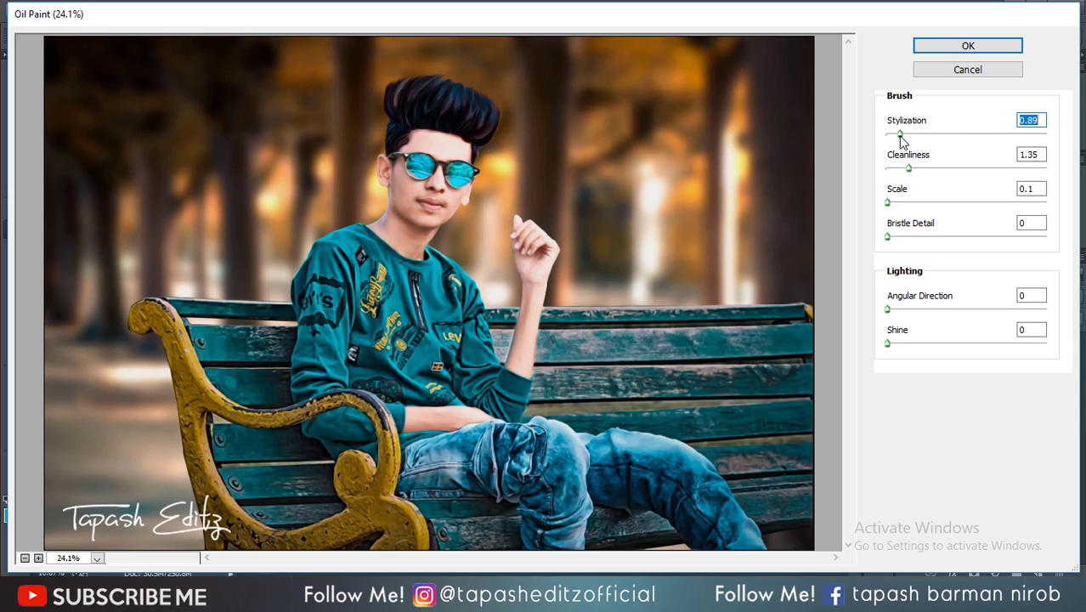
pyautogui.moveTo(900, 136); pyautogui.dragTo(905, 135)
pyautogui.press('Return')
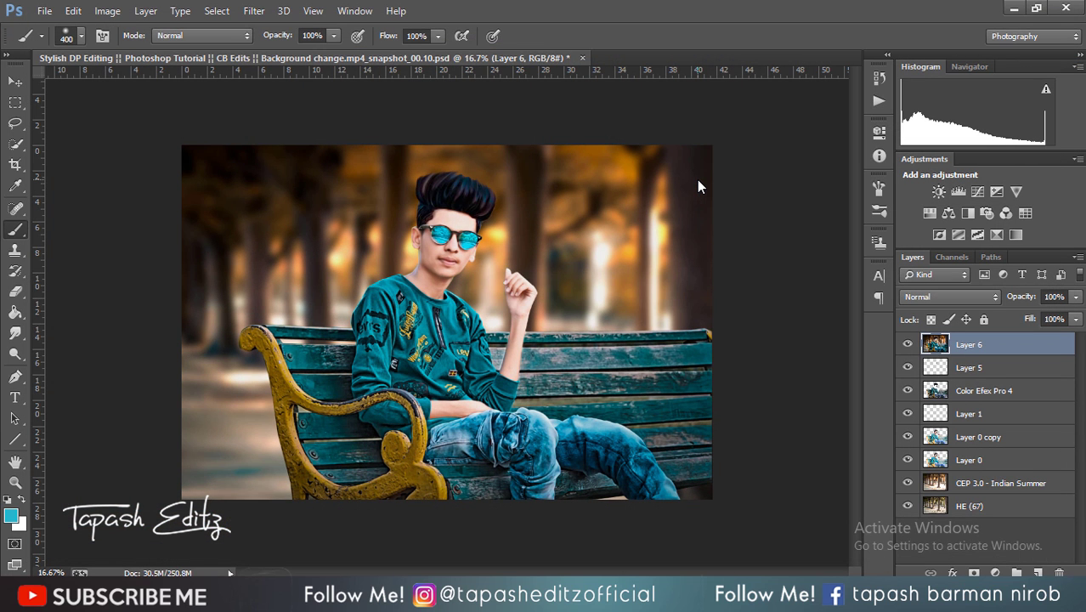
# Zoom out to 6.25% to view the whole finished image
pyautogui.hotkey('ctrl', '-')
pyautogui.hotkey('ctrl', '-')
pyautogui.hotkey('ctrl', '-')
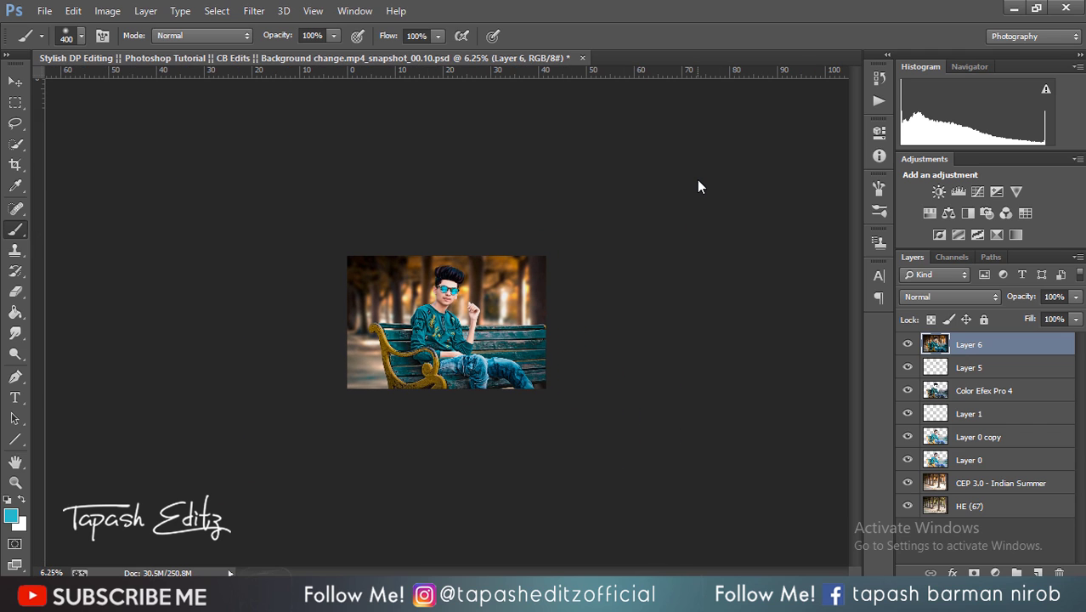